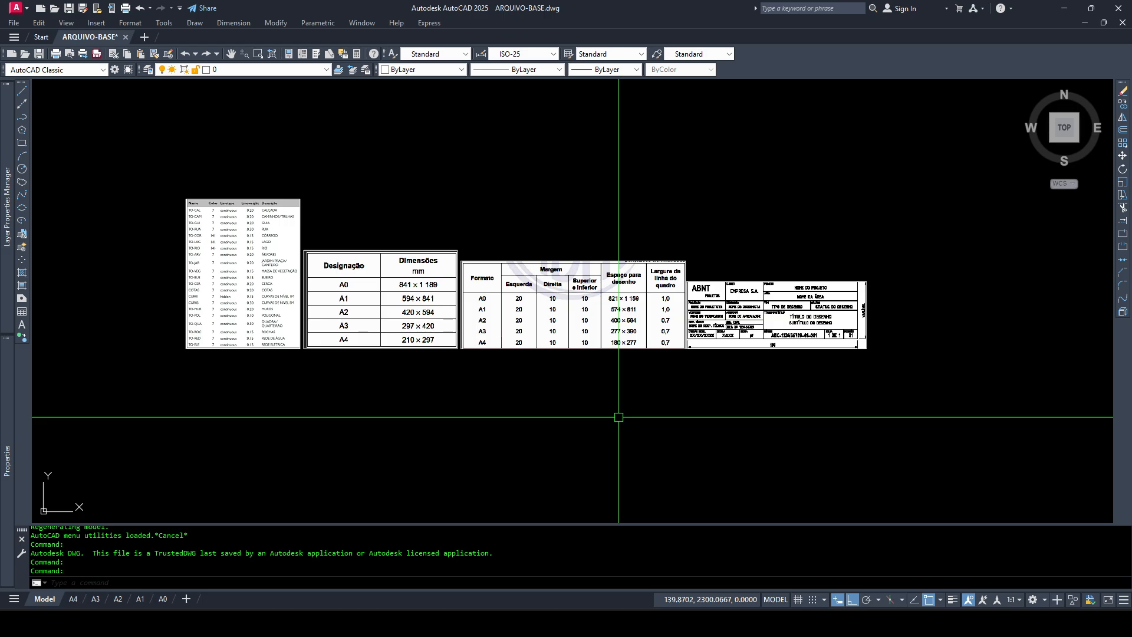
text(po)
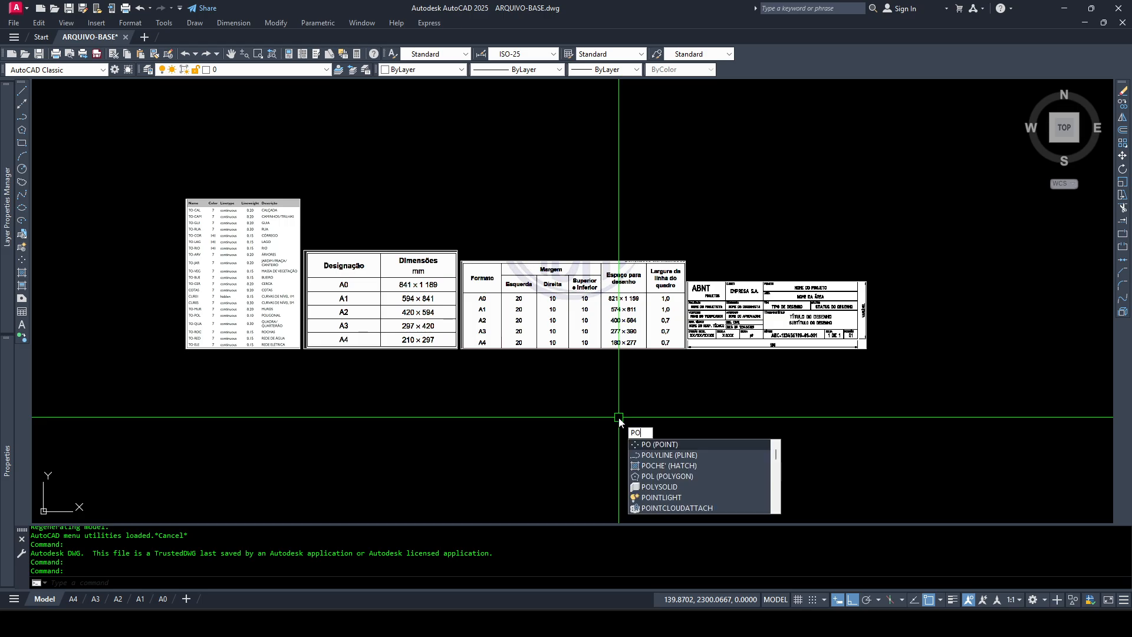
key(Return)
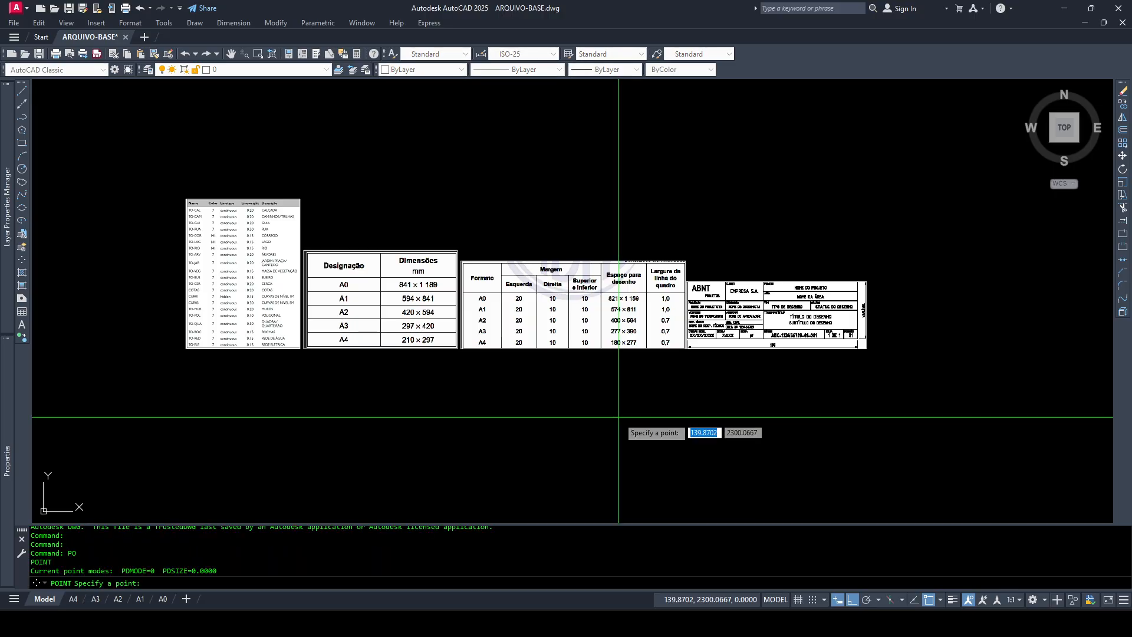
key(Escape)
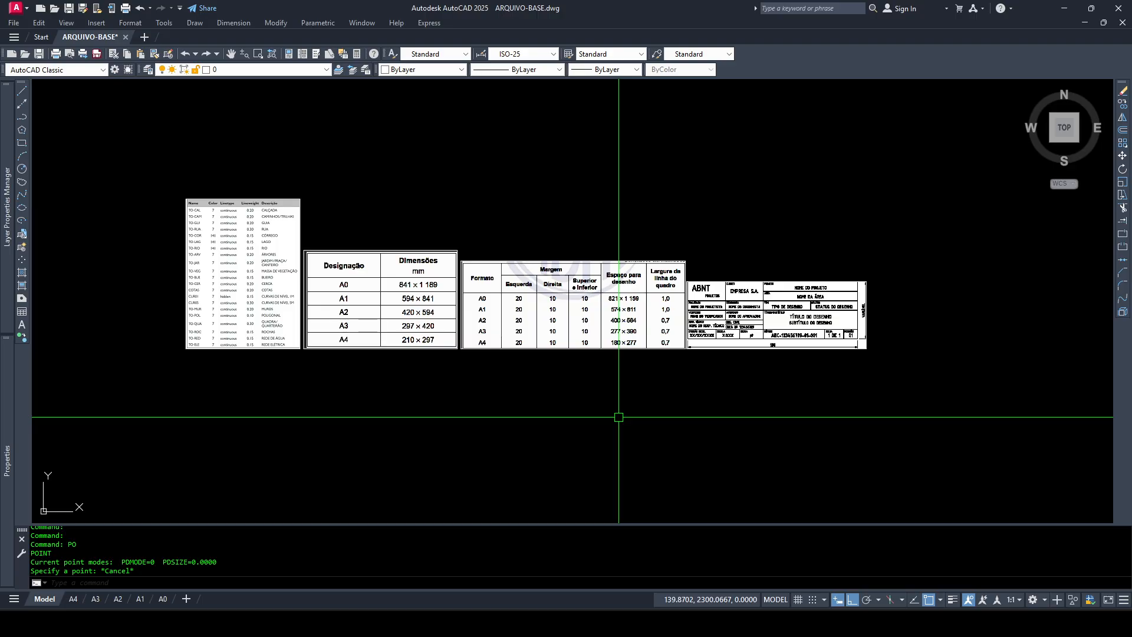
Move the title block image slightly to the right, leaving a small gap beside the margin table
click(780, 383)
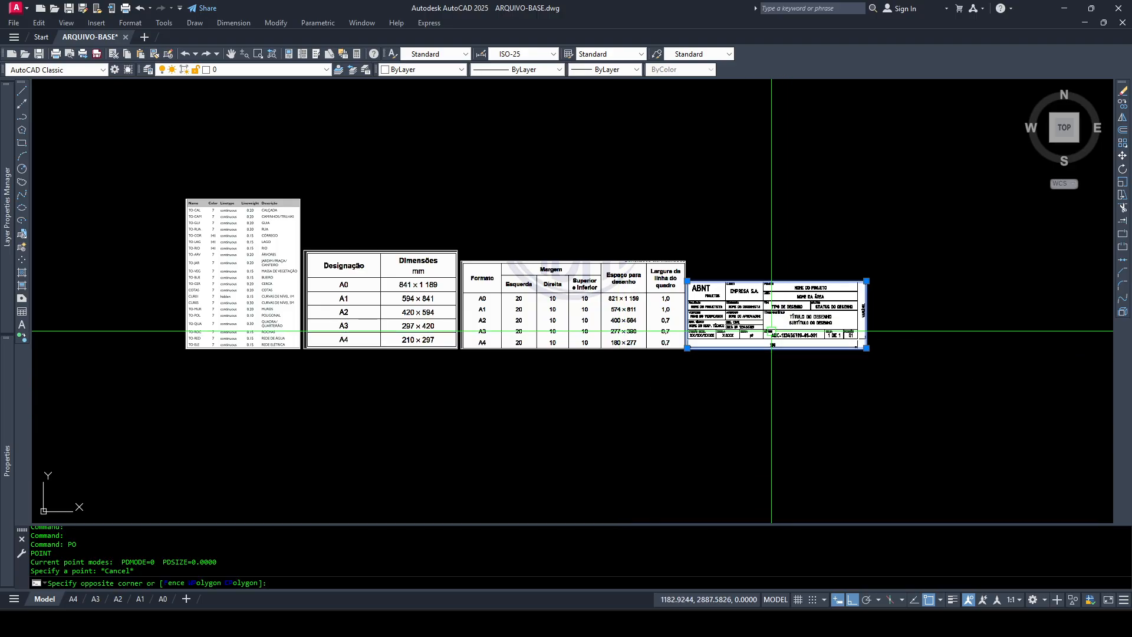
click(771, 330)
text(m)
key(space)
click(741, 221)
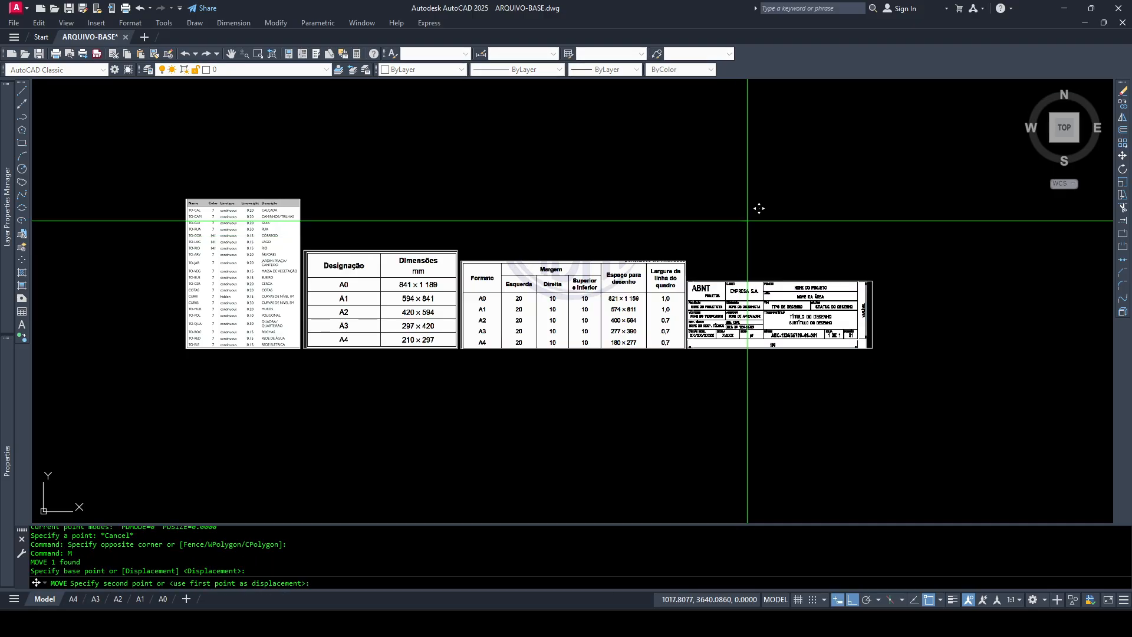
click(747, 221)
key(Escape)
Switch to the PLANILHA_COORDENADAS_REV00 spreadsheet with Coordenadas.SCR beside it and examine Pt01's distance and azimuth on the AZ_DIST sheet
key(alt+Tab)
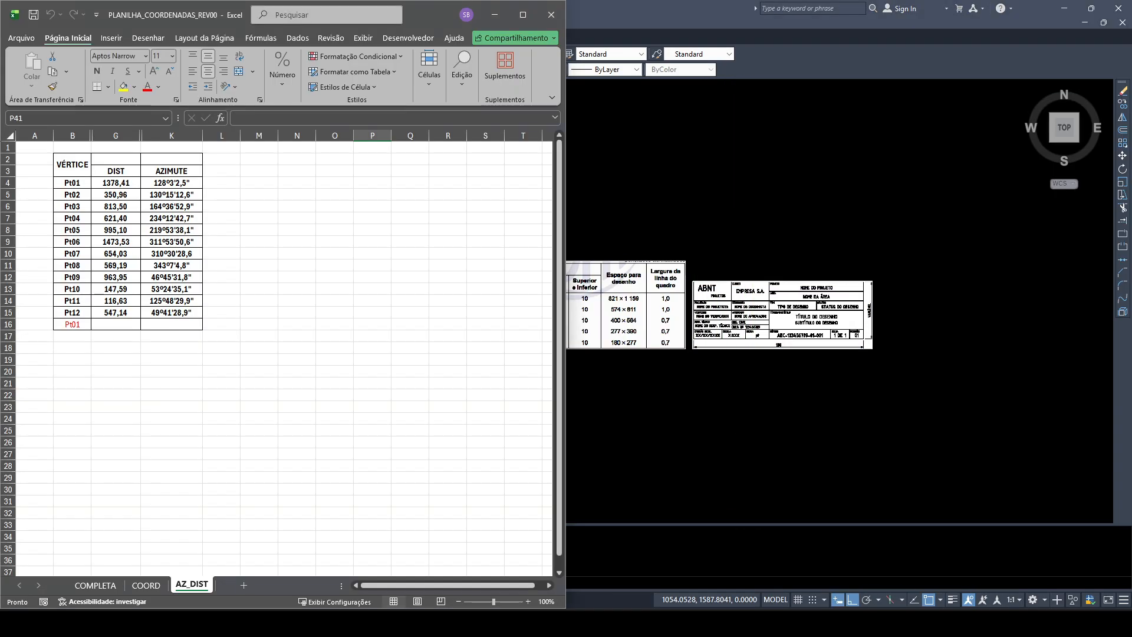
key(alt+Tab)
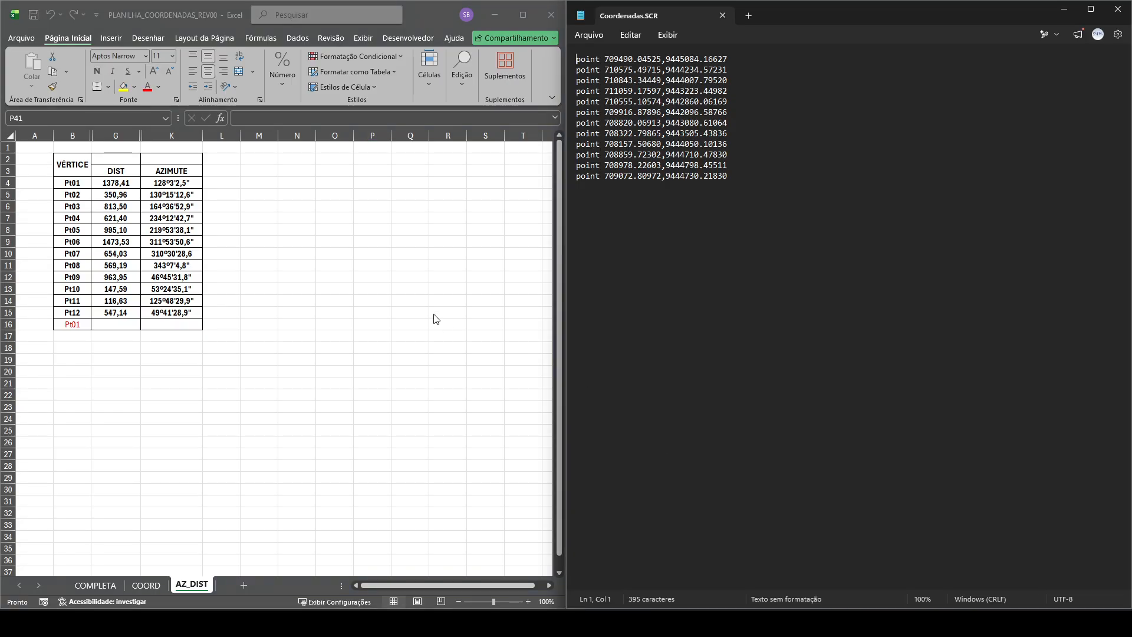
key(alt+Tab)
click(114, 184)
click(162, 184)
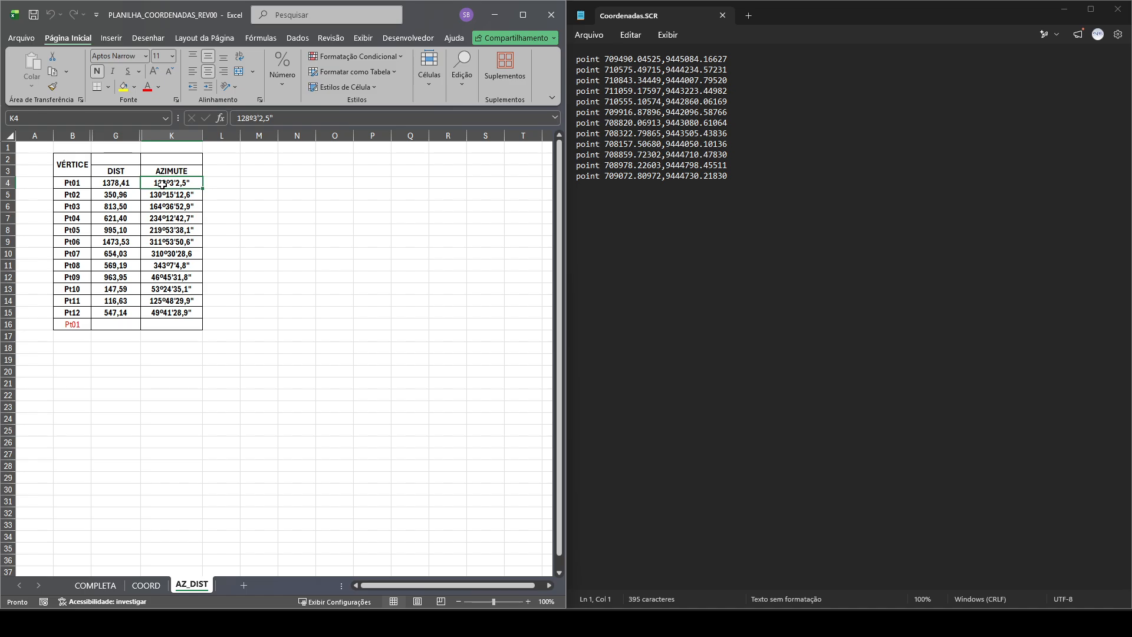
Show the COMPLETA sheet with the spreadsheet window widened to fit the azimuth column, and review the vertex coordinates including the repeated Pt01
click(100, 587)
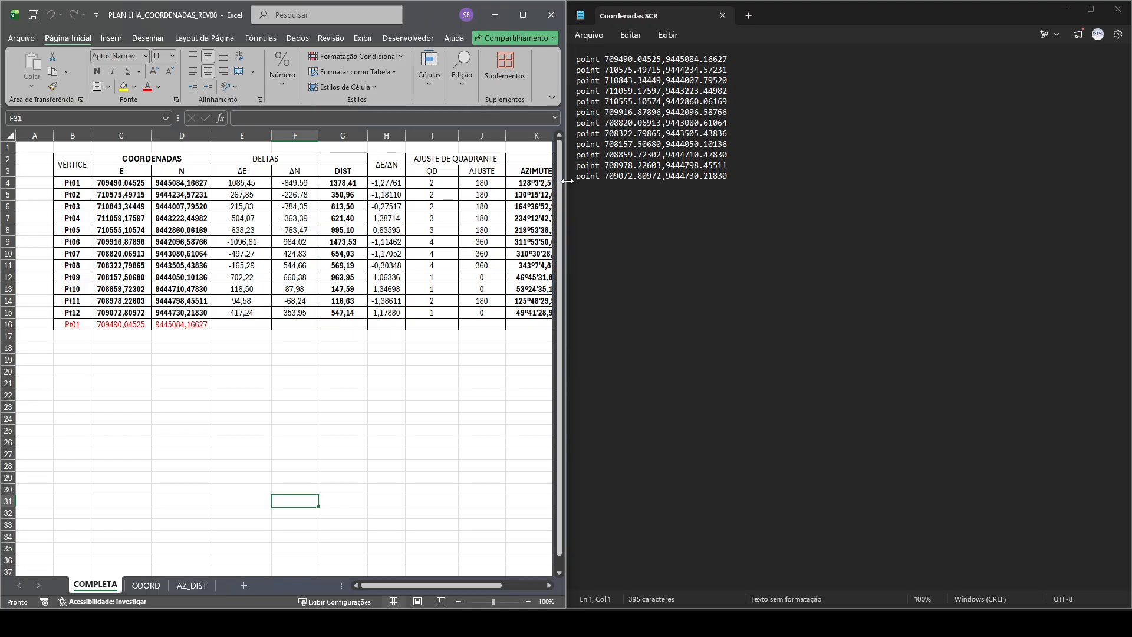
drag(567, 181, 598, 195)
click(130, 185)
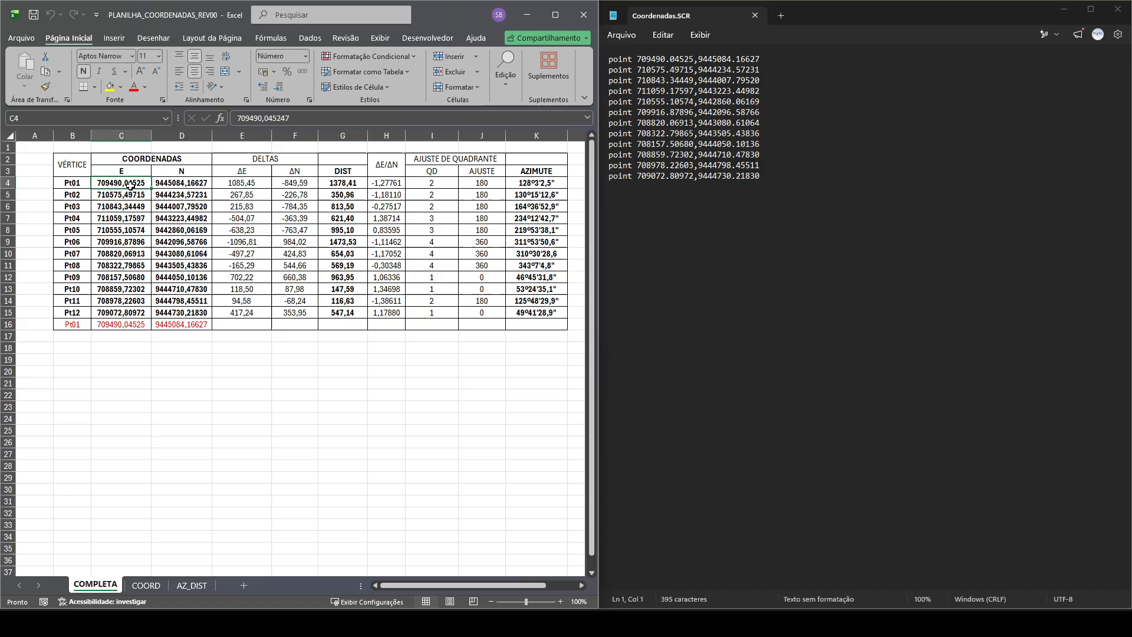
drag(127, 161, 159, 313)
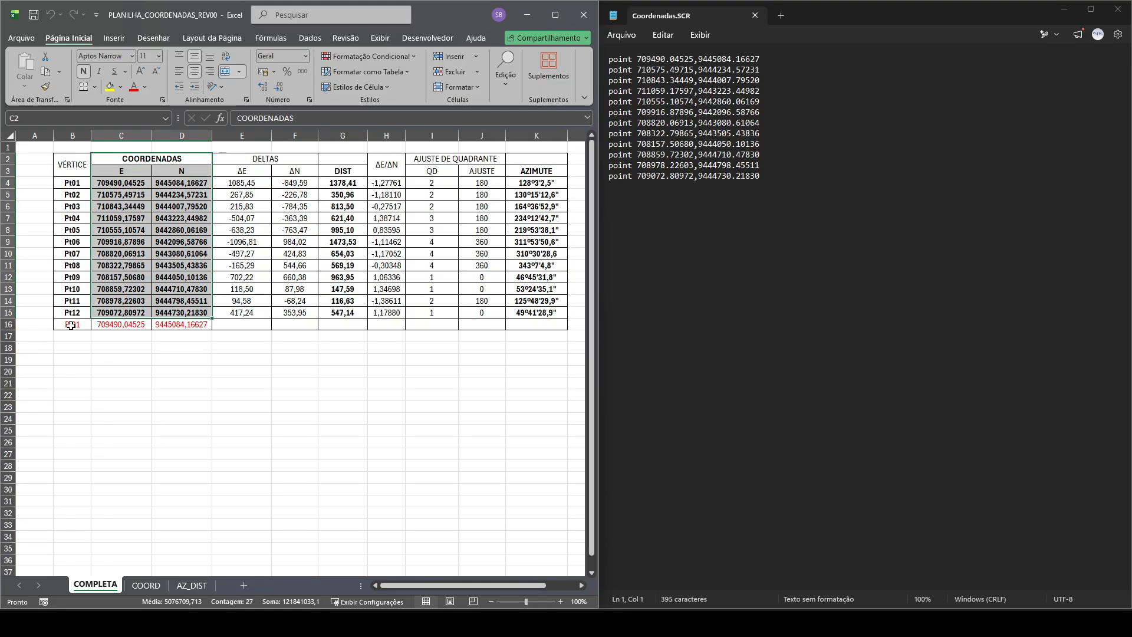
drag(71, 325, 176, 325)
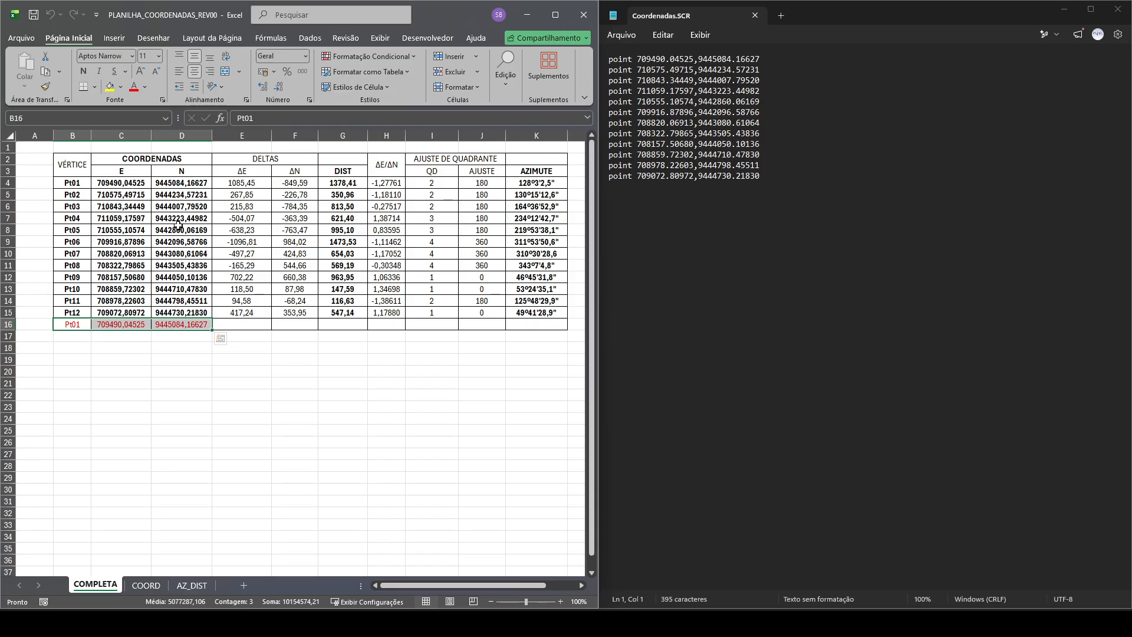
drag(121, 183, 175, 324)
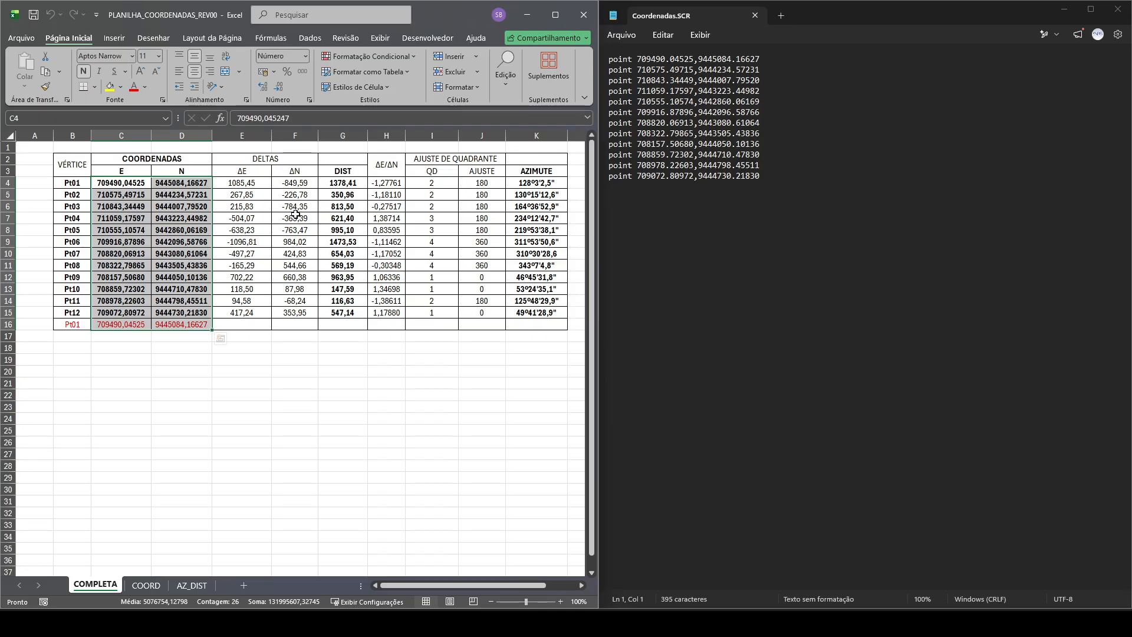
Inspect which coordinate cells the ΔE formulas of Pt01 and Pt12 reference, leaving the formulas unedited
click(228, 186)
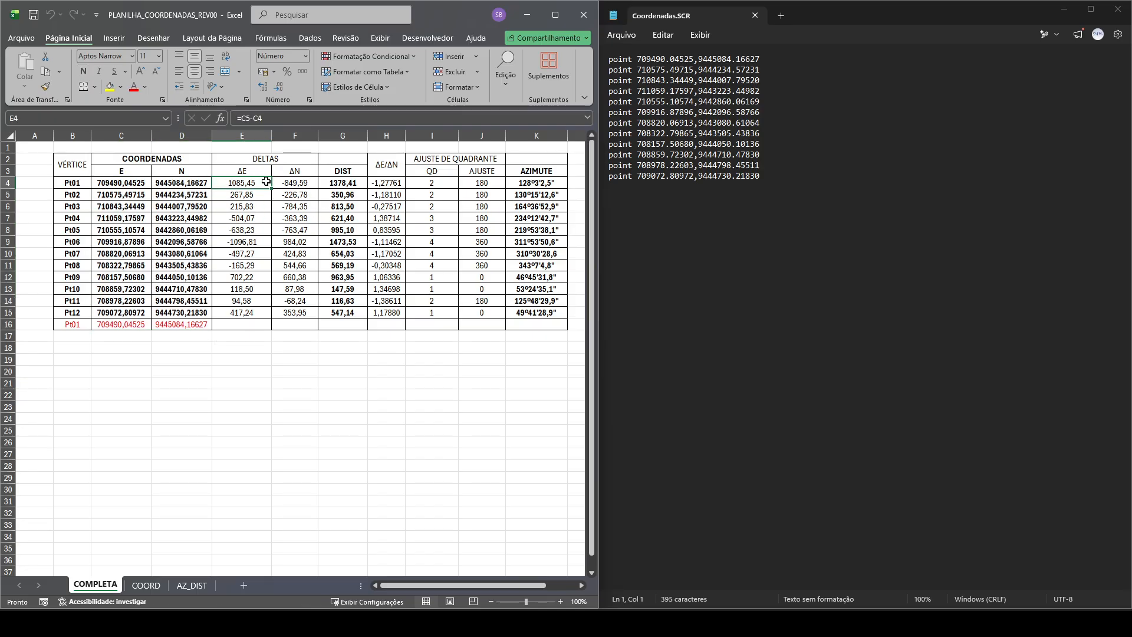
click(274, 120)
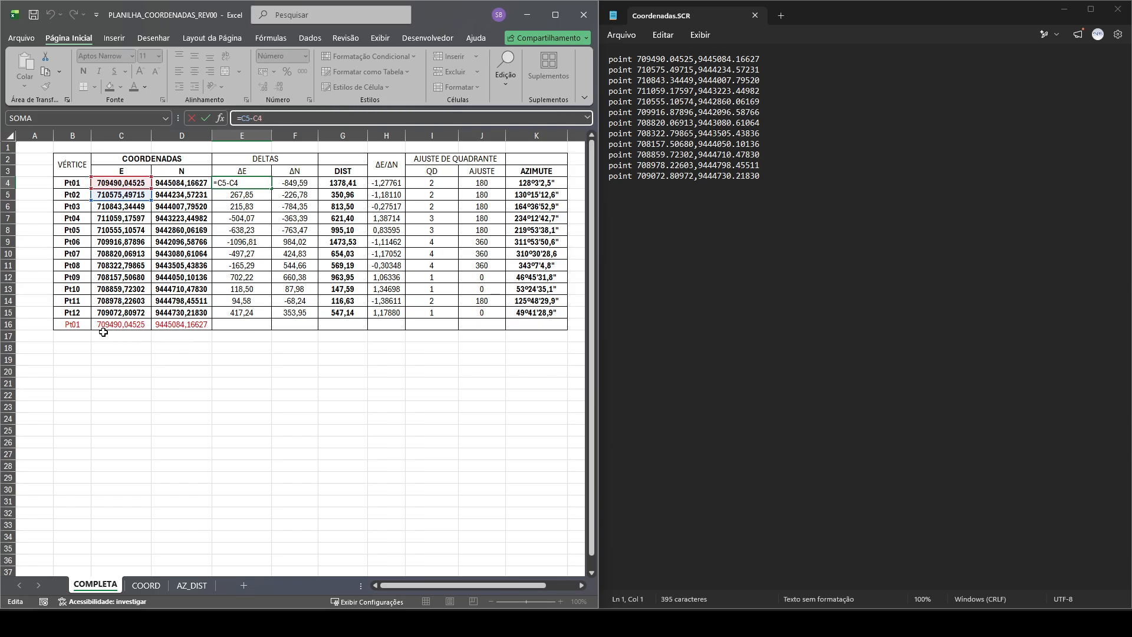
click(242, 312)
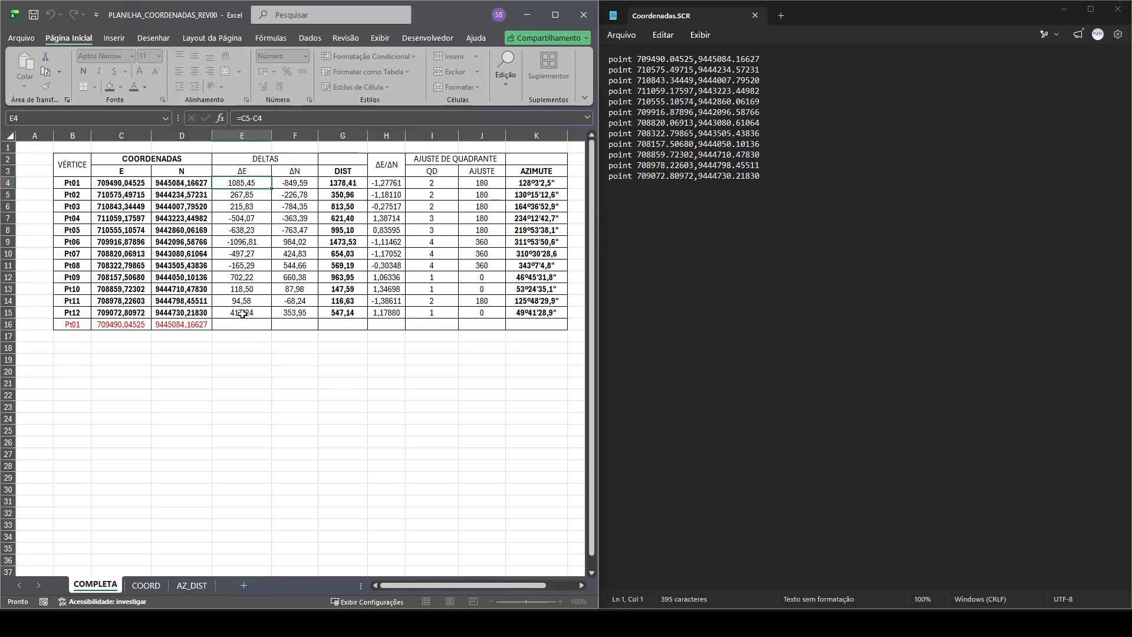
click(279, 120)
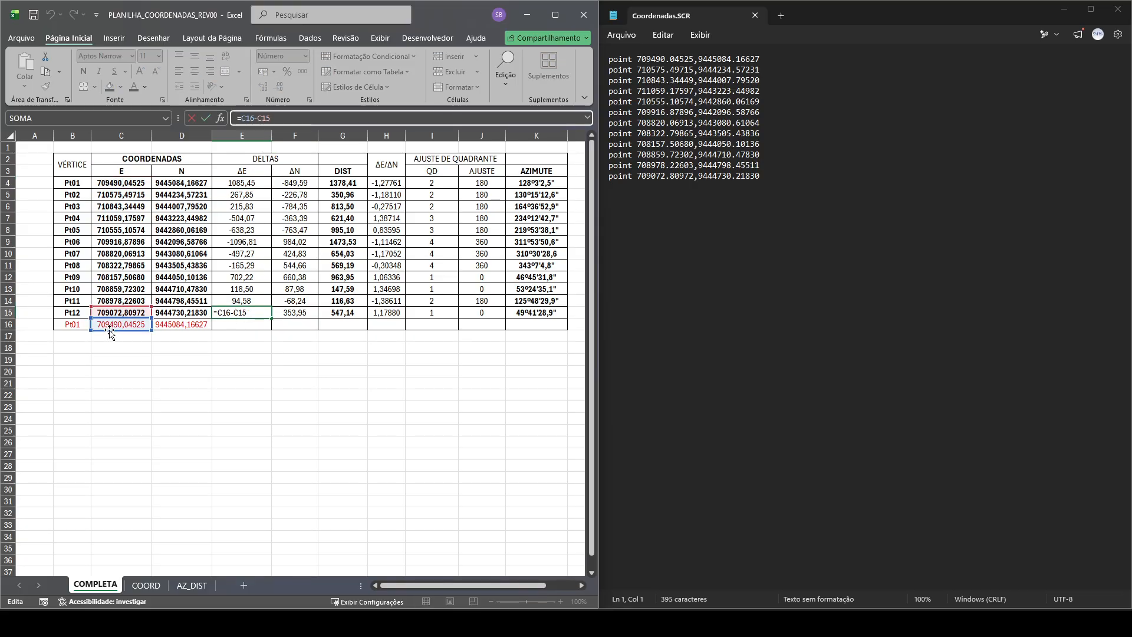
key(ctrl+Return)
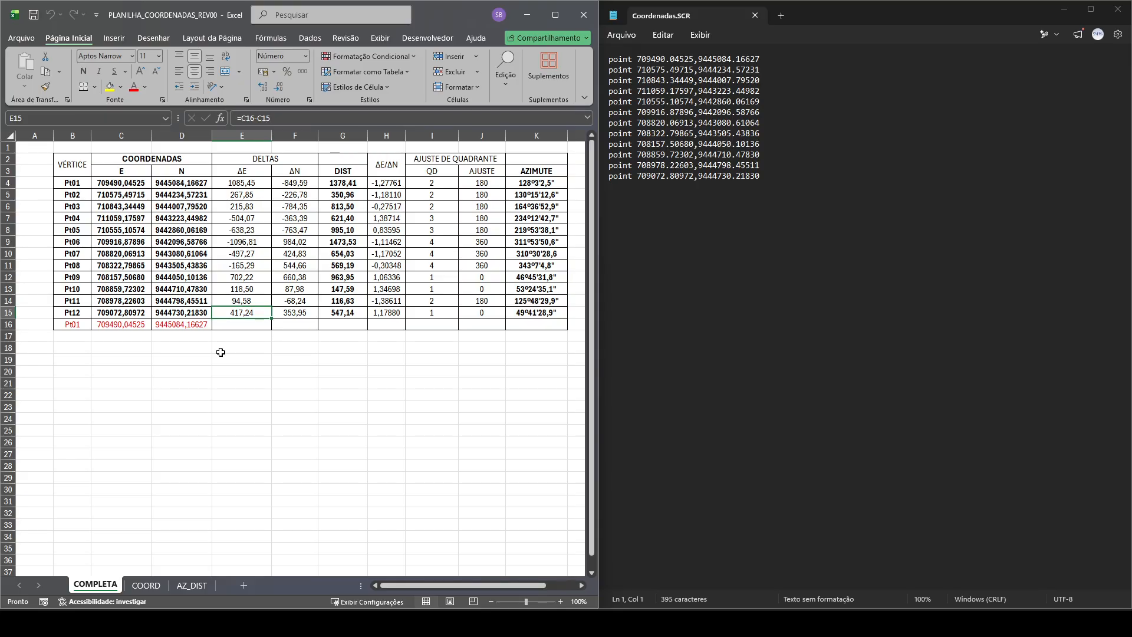
Review Pt01's ΔE, ΔN, distance, azimuth and ΔE/ΔN cells to see how each is calculated
click(243, 184)
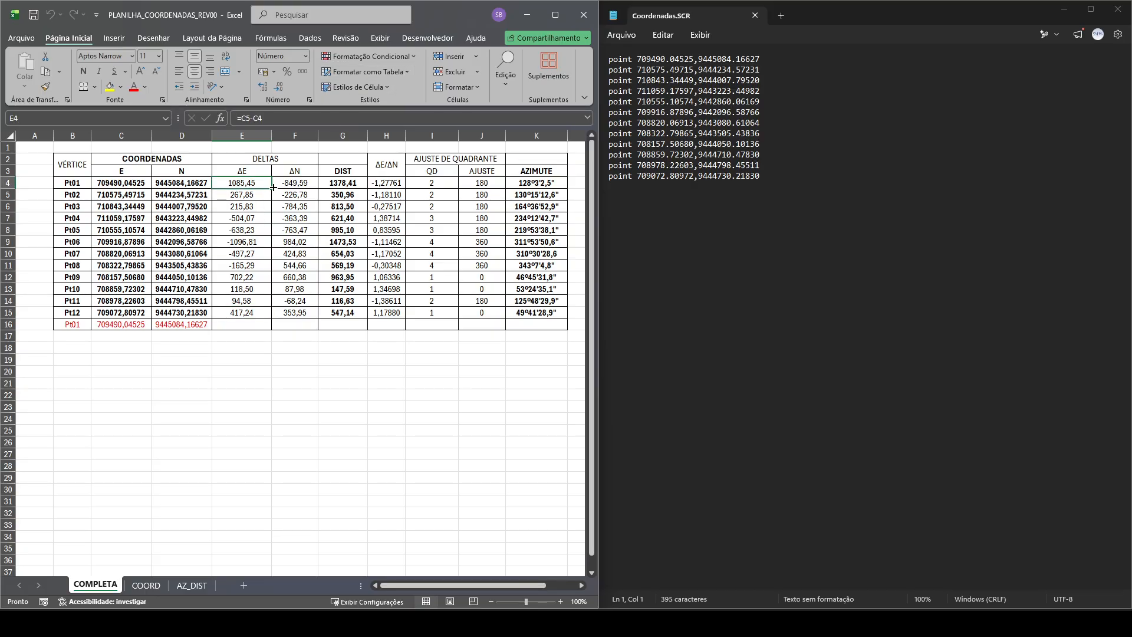
click(285, 185)
click(242, 187)
click(287, 185)
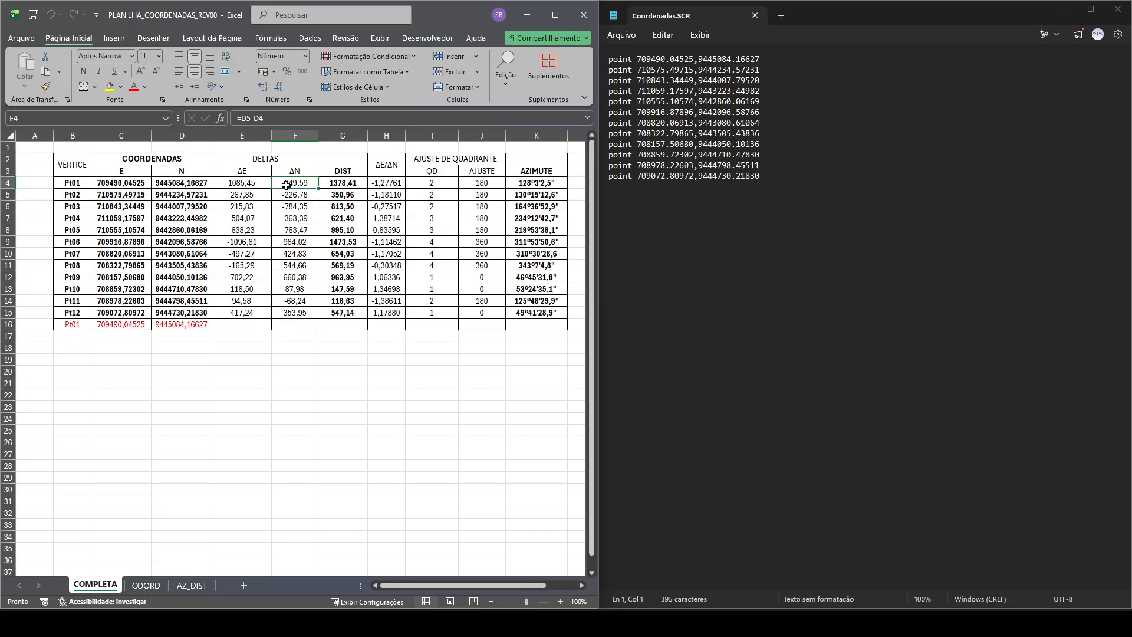
click(344, 185)
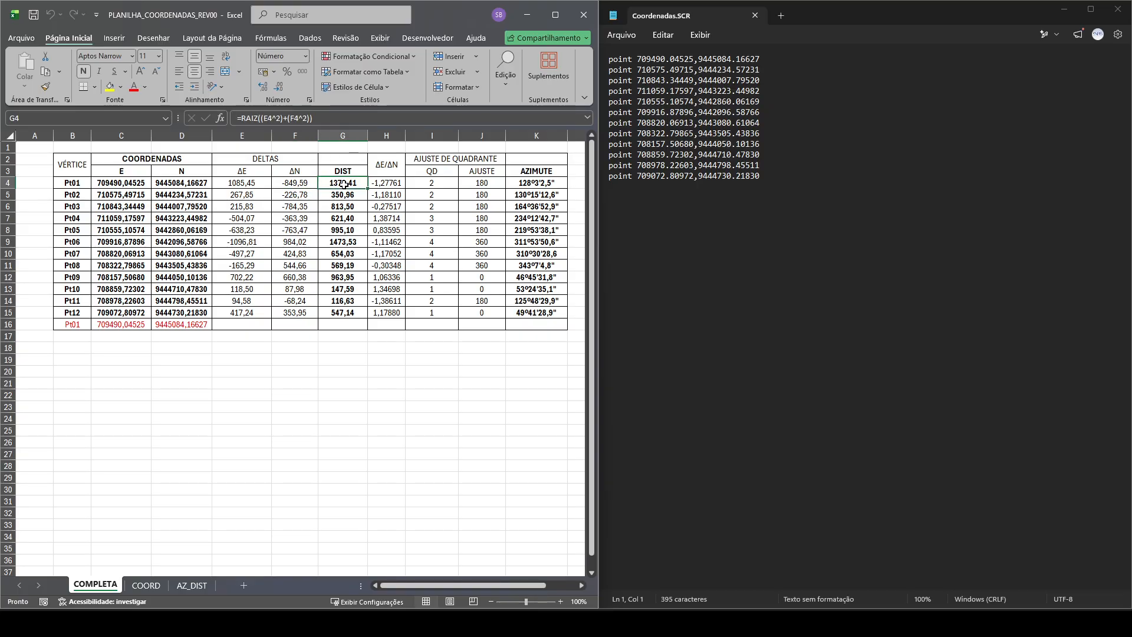
click(544, 185)
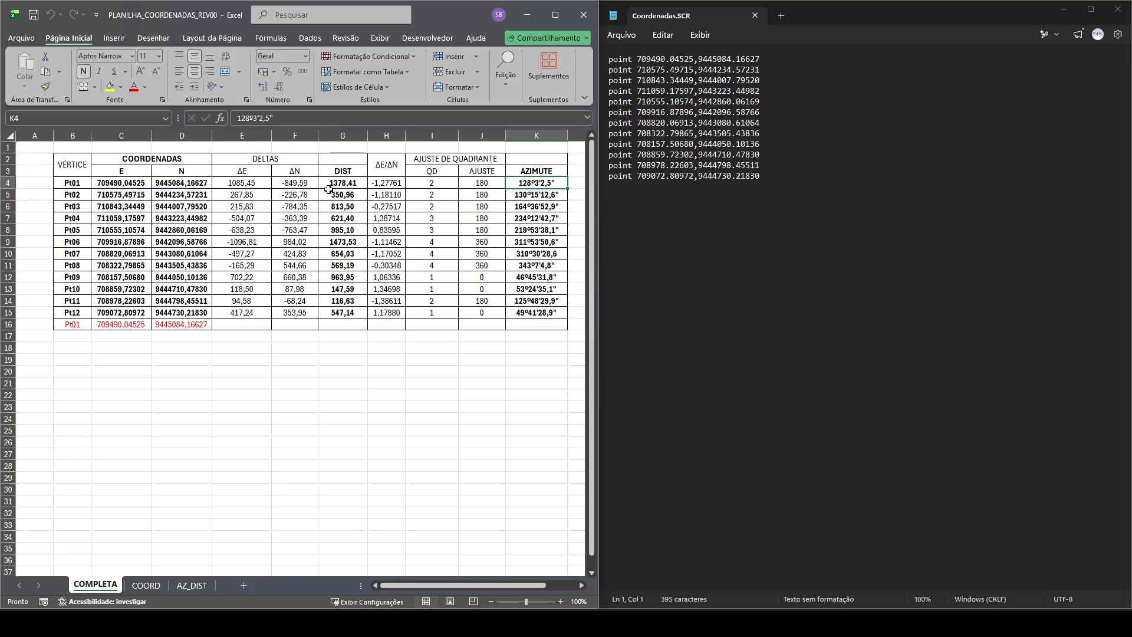
click(330, 188)
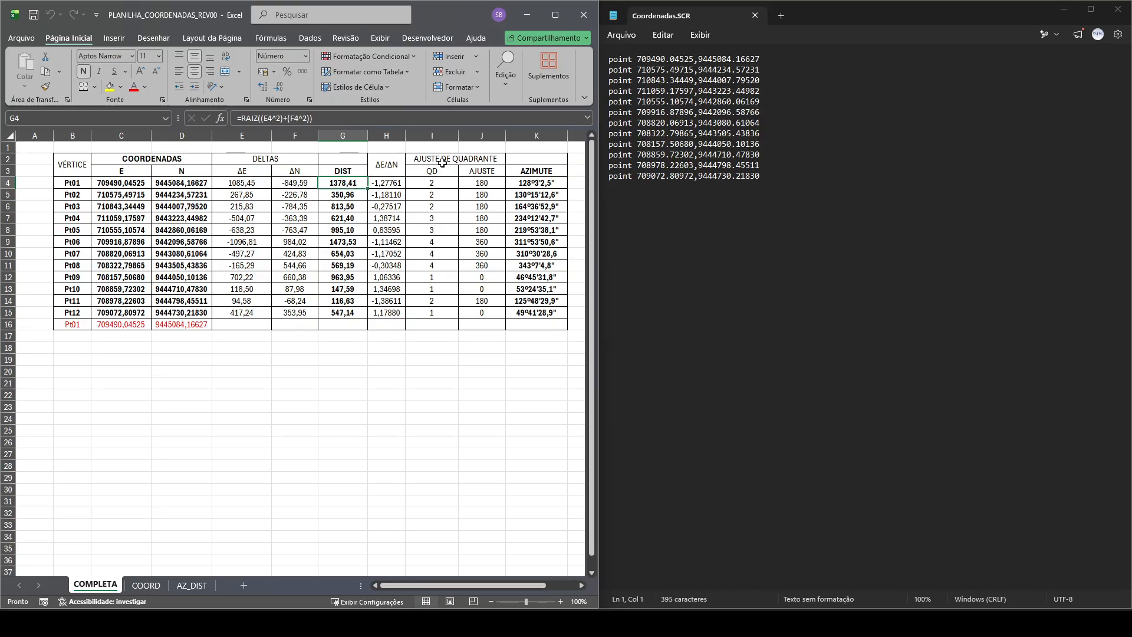
click(384, 182)
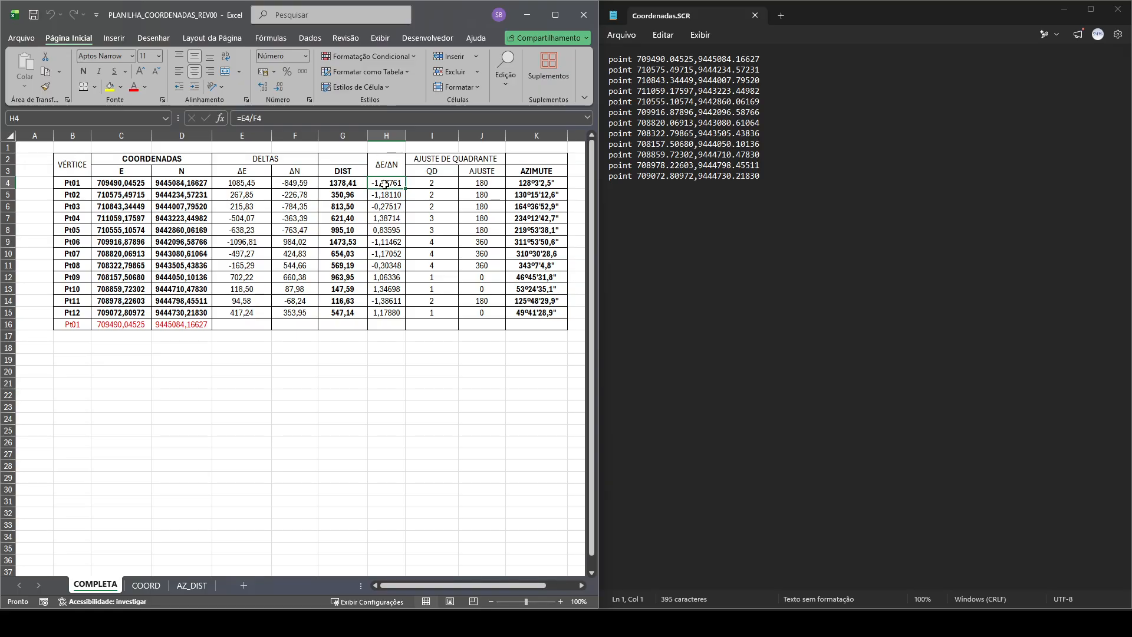
Examine the quadrant and adjustment values of Pt01, Pt09 and Pt10, including Pt01's deltas and the adjustment formula for Pt09
click(434, 185)
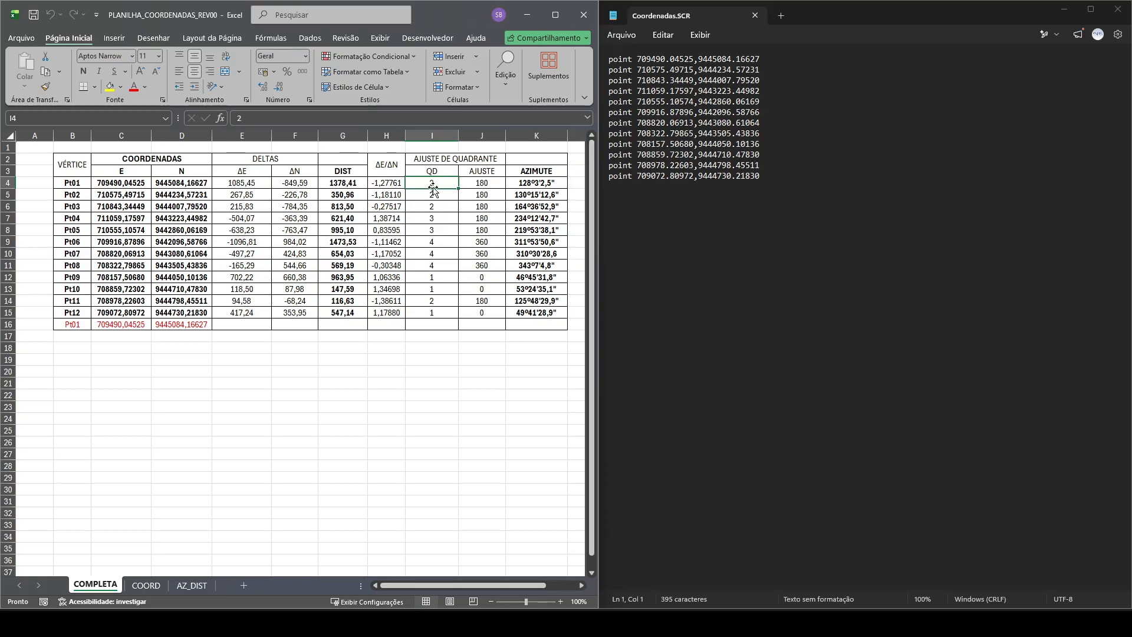
drag(239, 187, 283, 184)
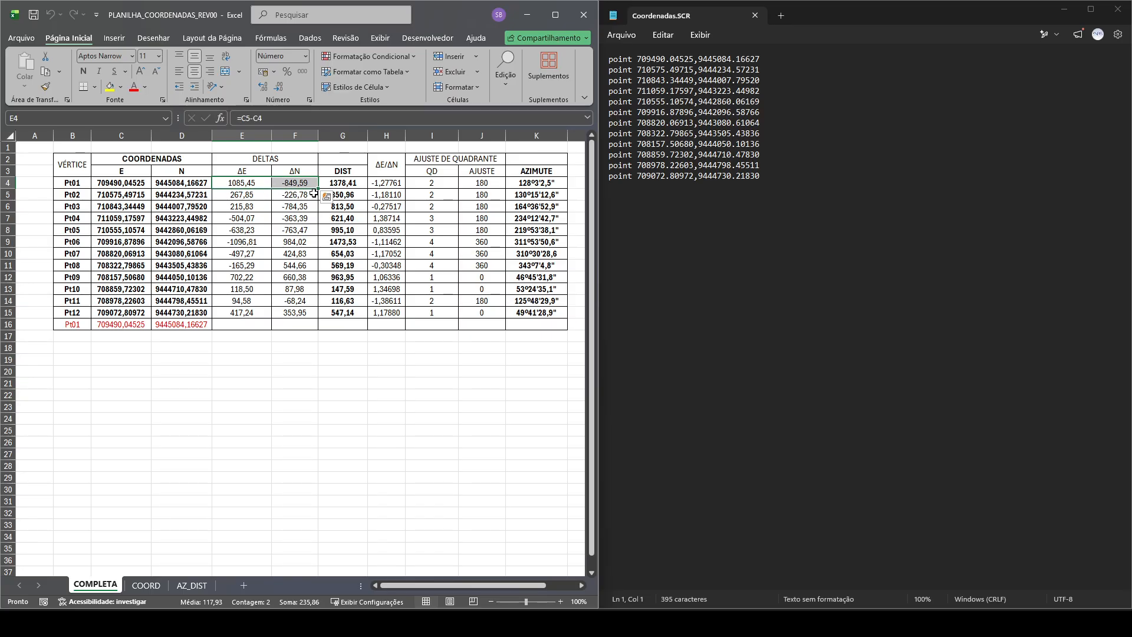
click(426, 181)
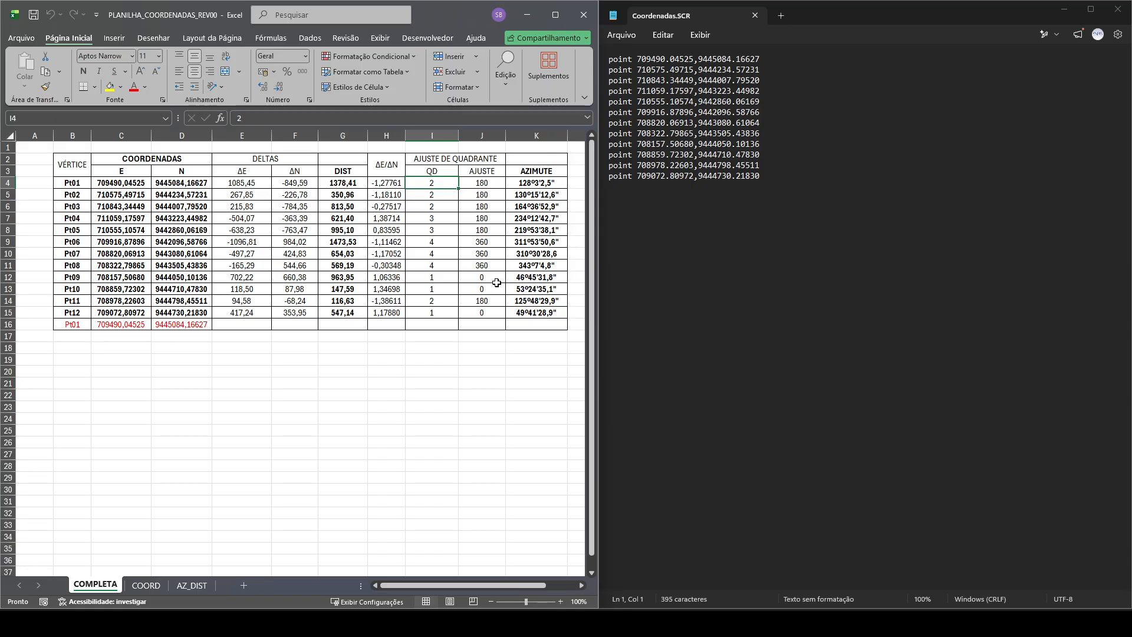
click(496, 283)
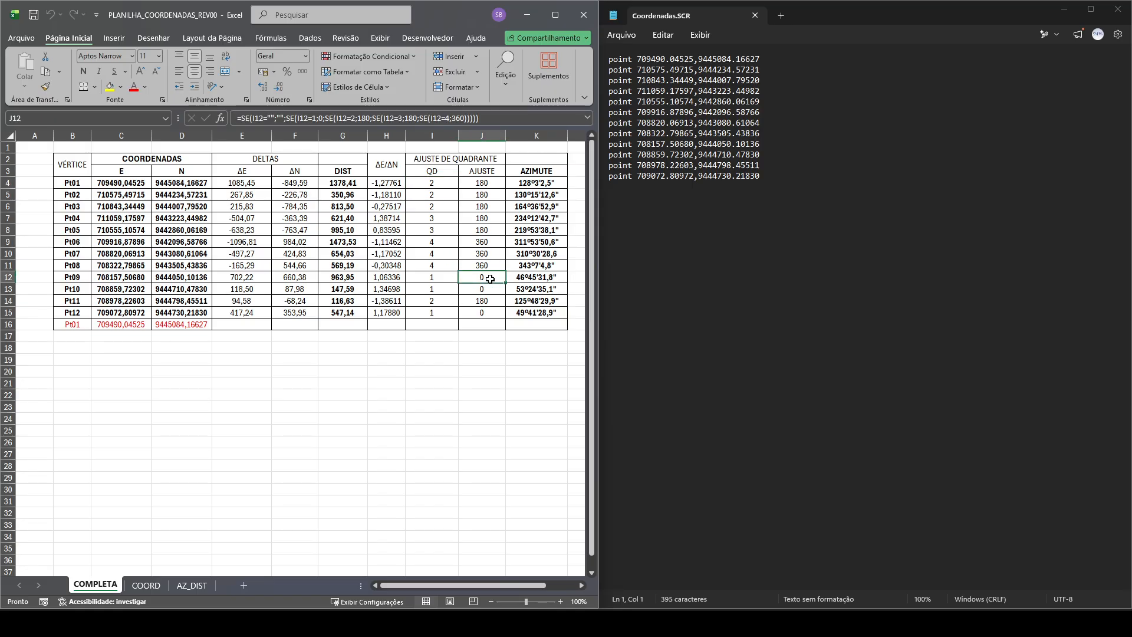
click(434, 280)
click(432, 289)
click(482, 277)
click(440, 185)
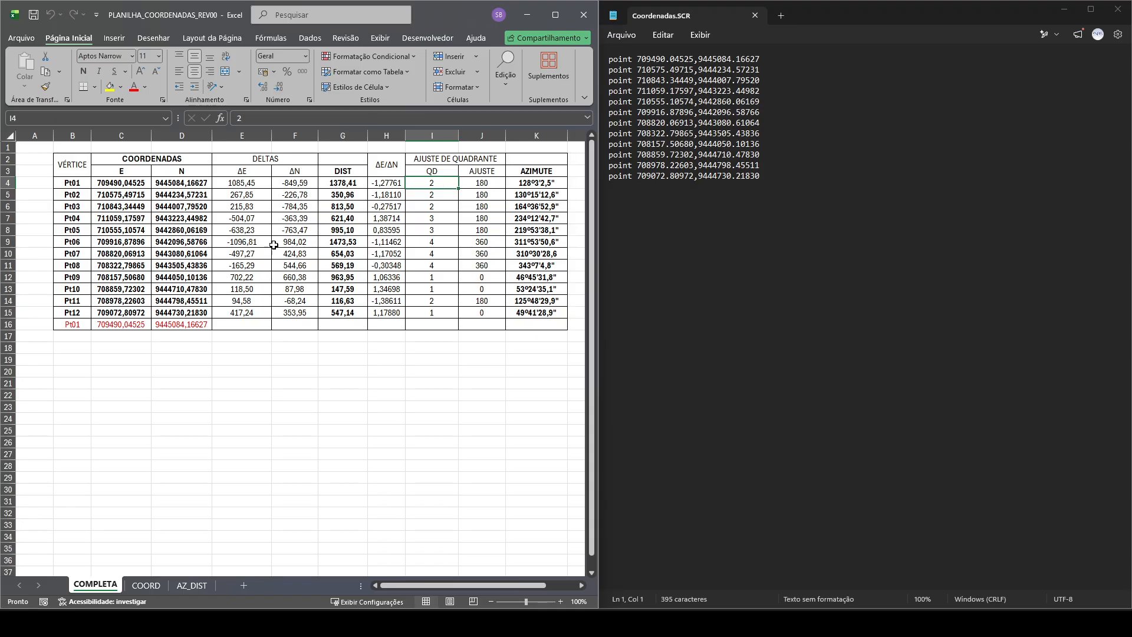
Compare the signs of the ΔE and ΔN values for Pt05 and Pt02 with the quadrants assigned to the vertices
drag(243, 235, 294, 237)
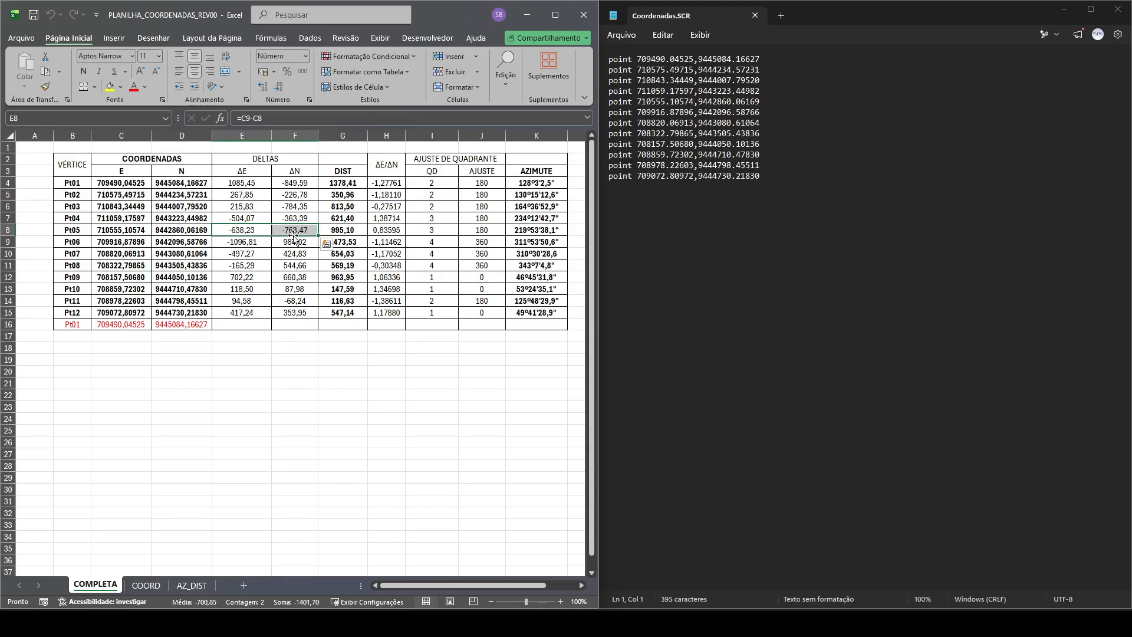
click(287, 196)
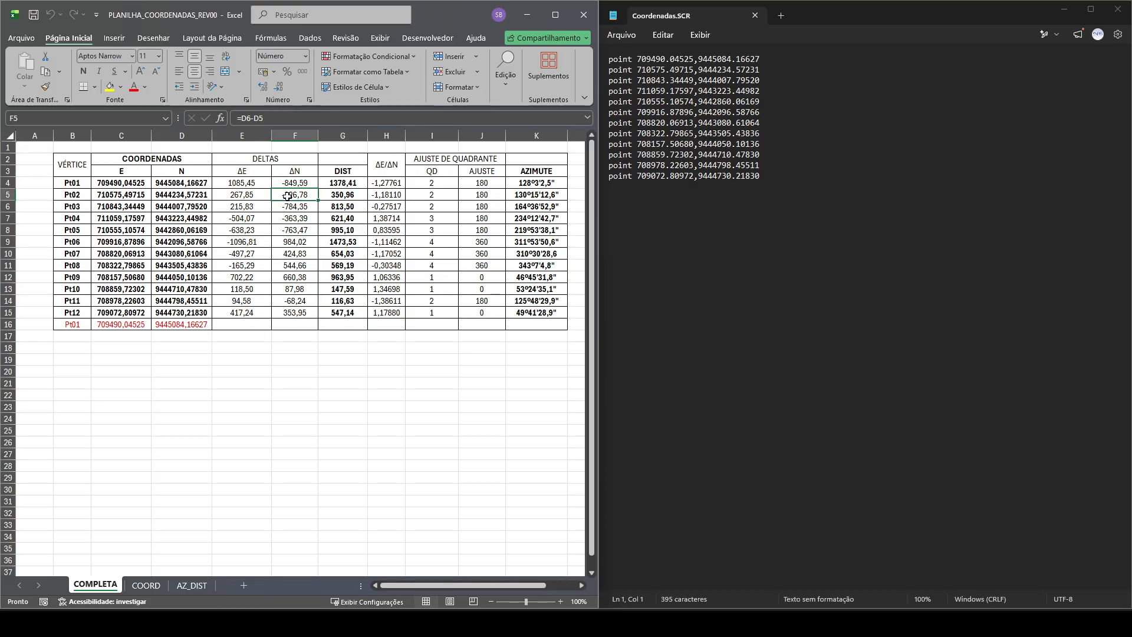
click(239, 233)
click(300, 231)
click(298, 195)
drag(234, 233, 293, 229)
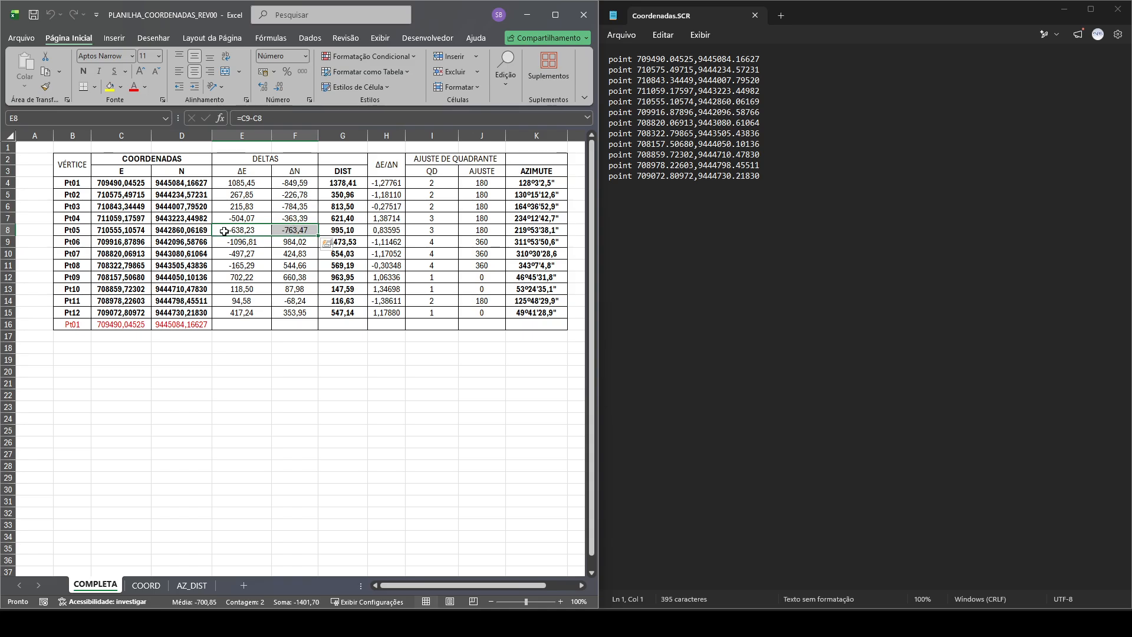
click(298, 195)
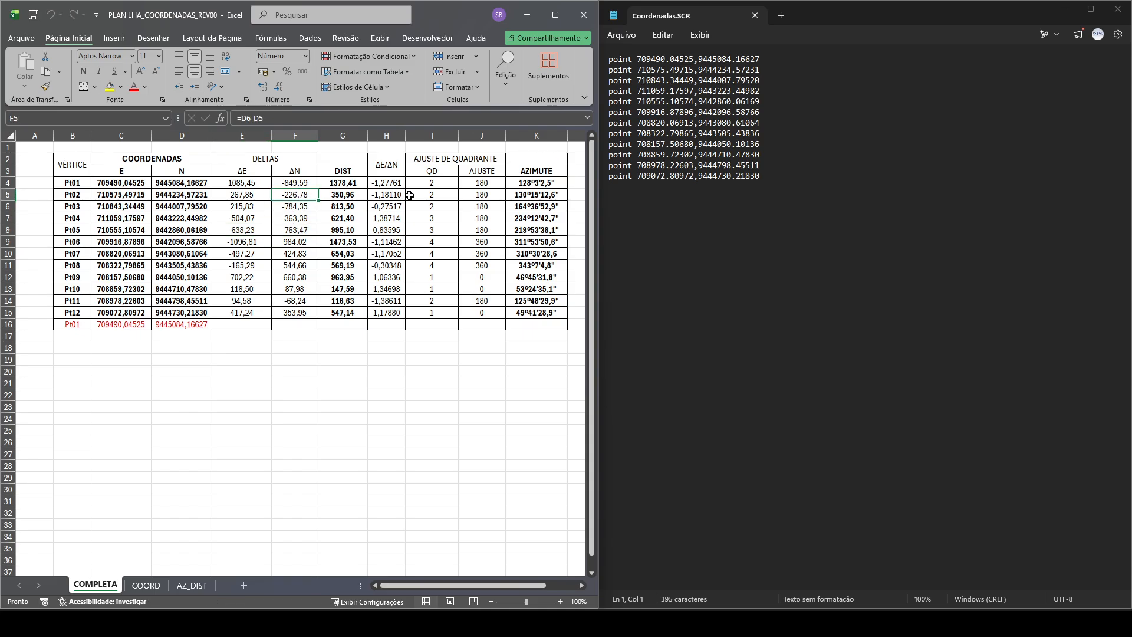
drag(431, 195, 435, 222)
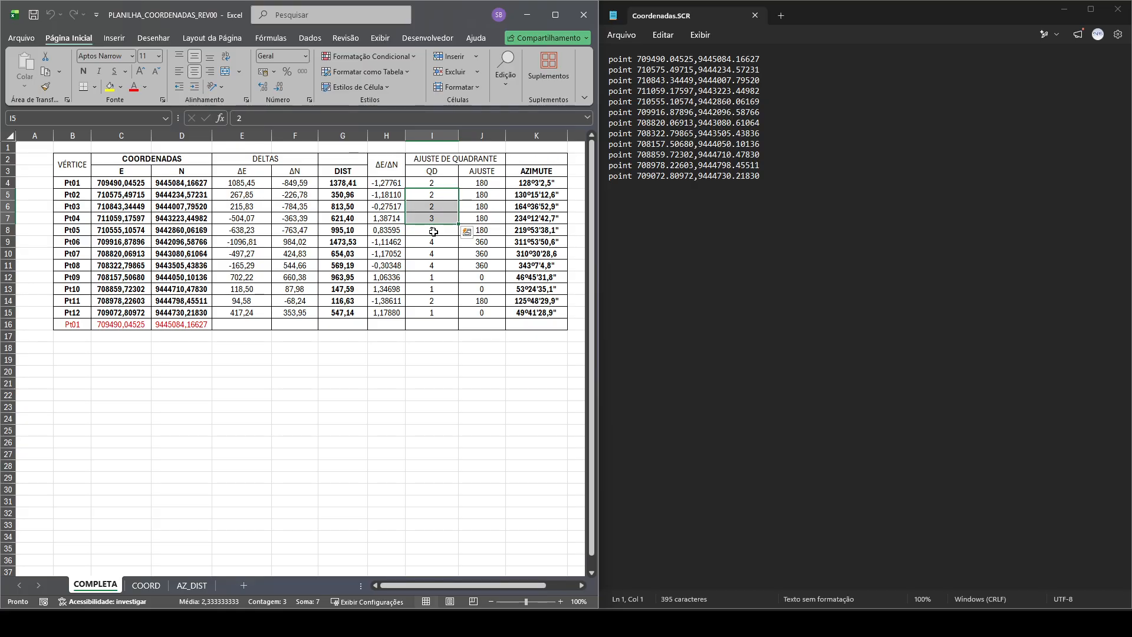
click(292, 198)
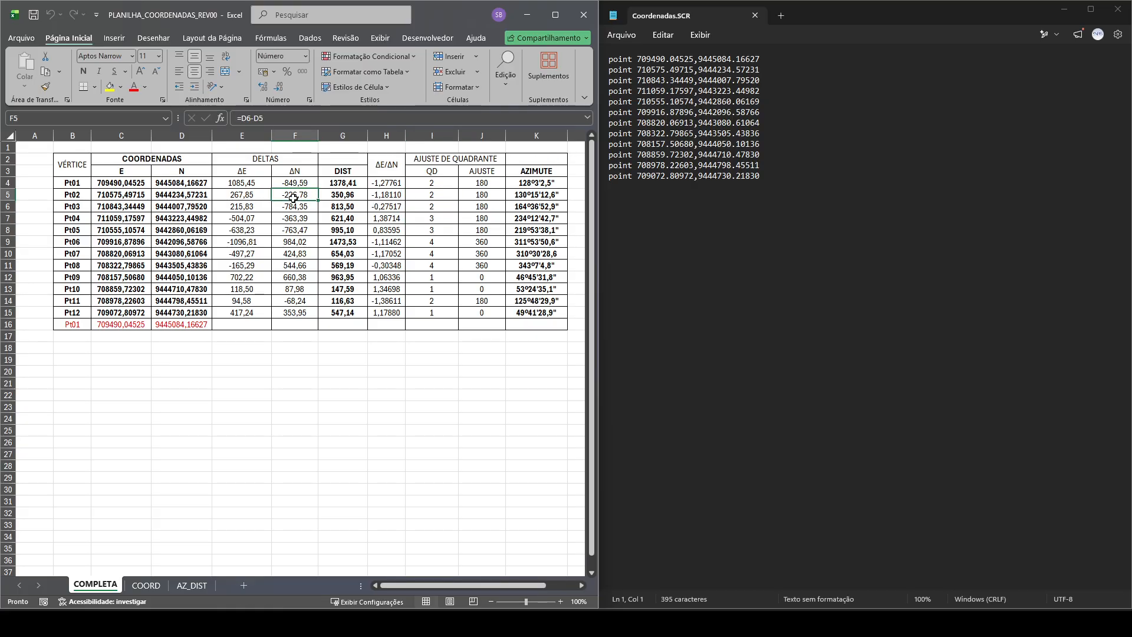
Compare the ΔE and ΔN values of Pt02, Pt04 and Pt06 with their assigned quadrants and adjustments
click(240, 199)
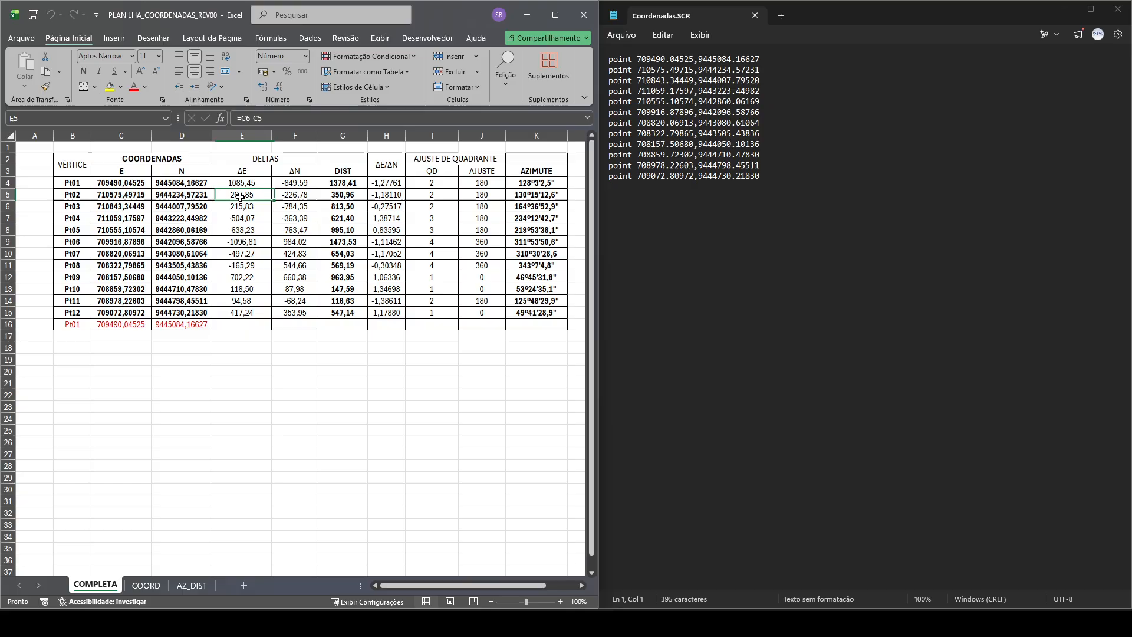
click(287, 196)
click(432, 197)
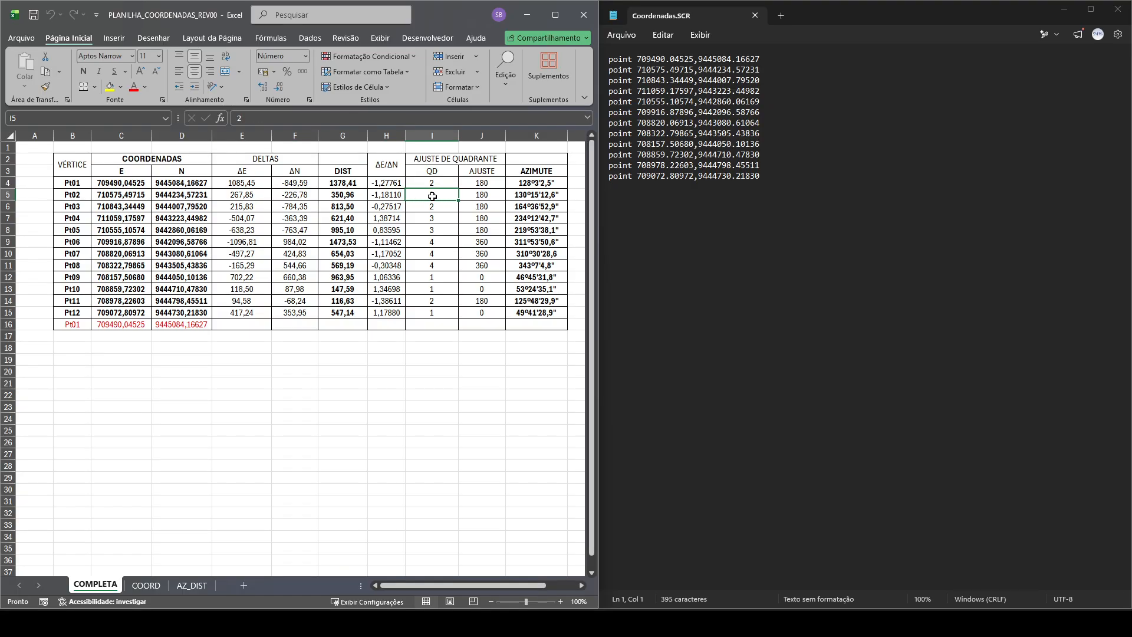
click(483, 197)
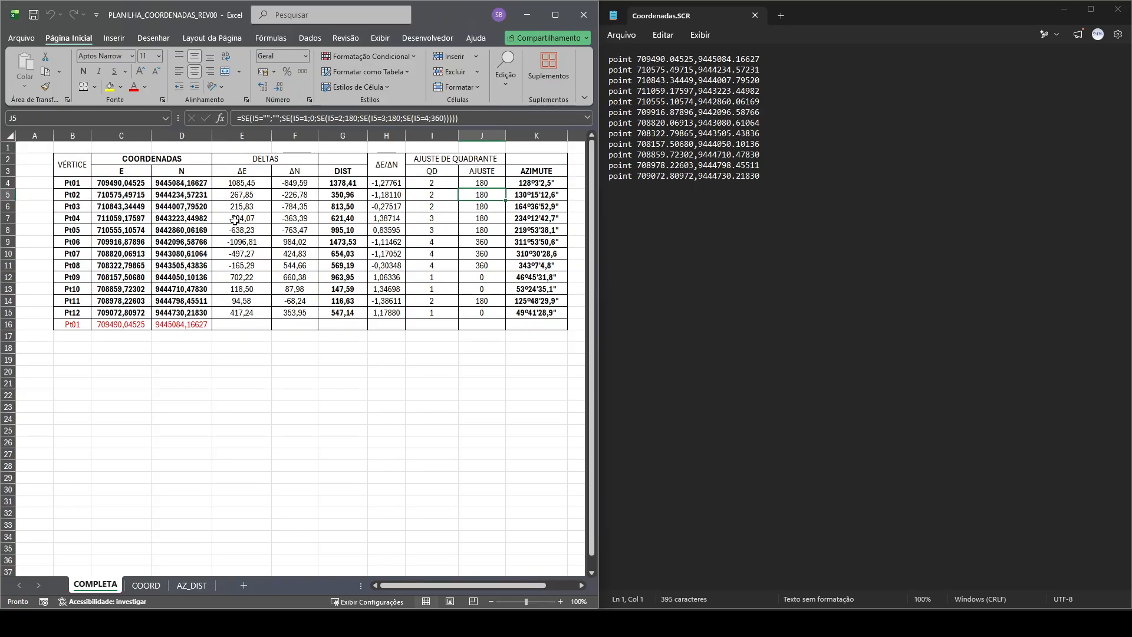
drag(238, 220, 296, 219)
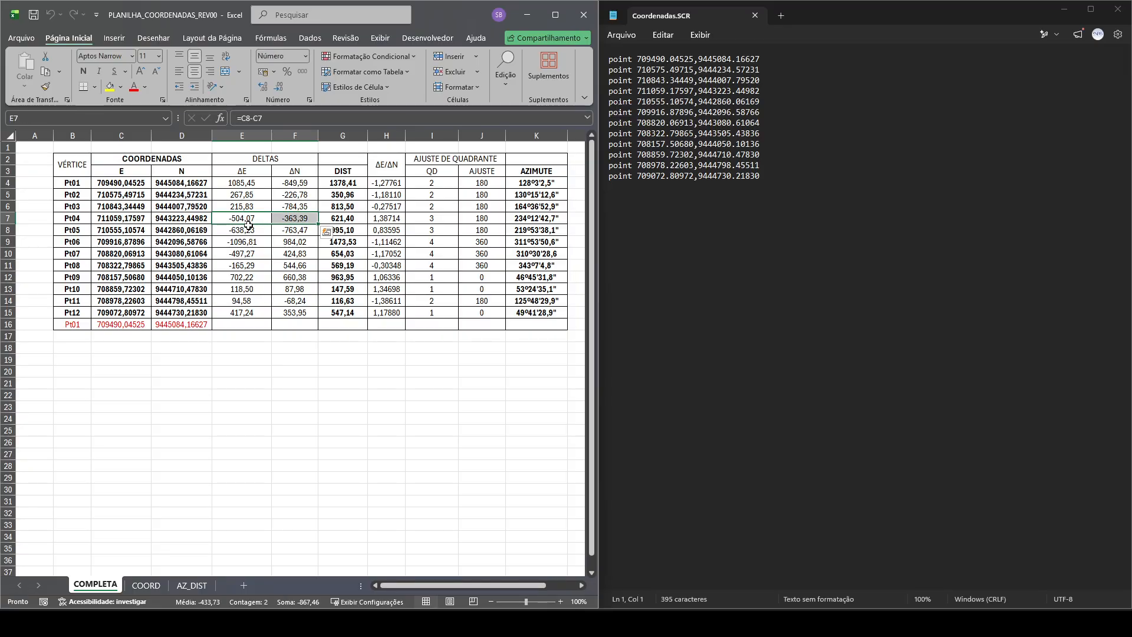
click(289, 219)
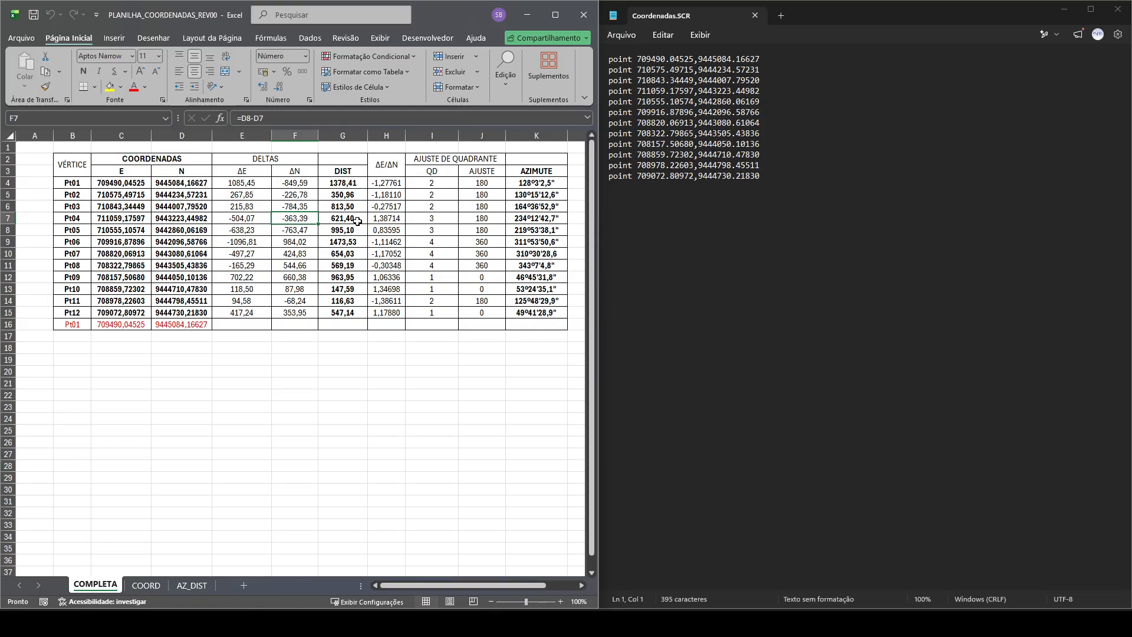
click(426, 218)
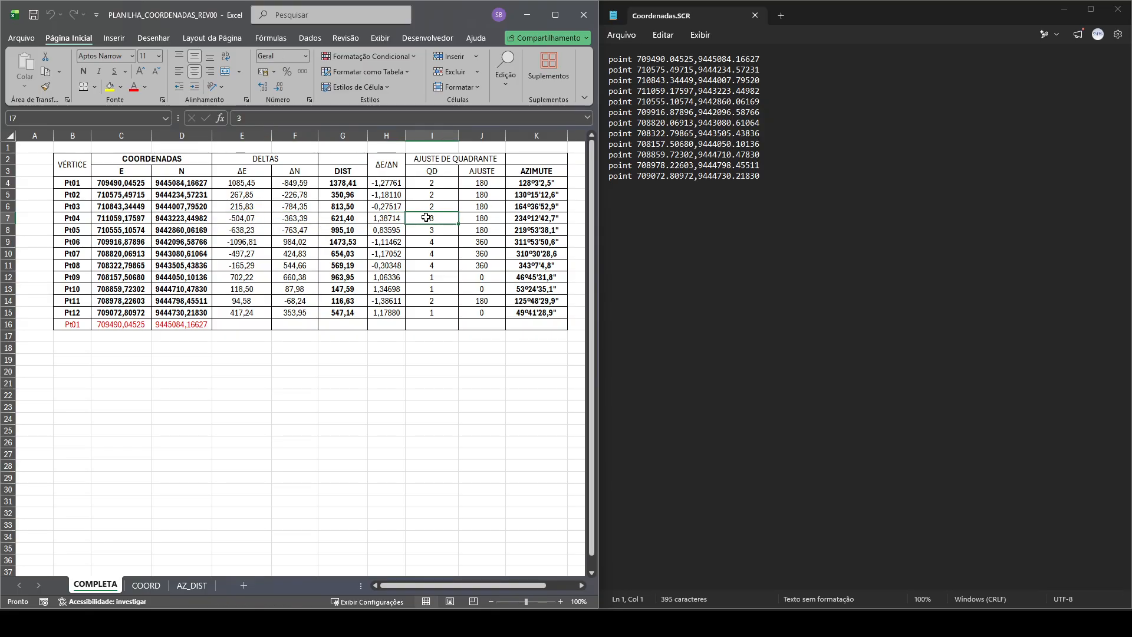
click(485, 220)
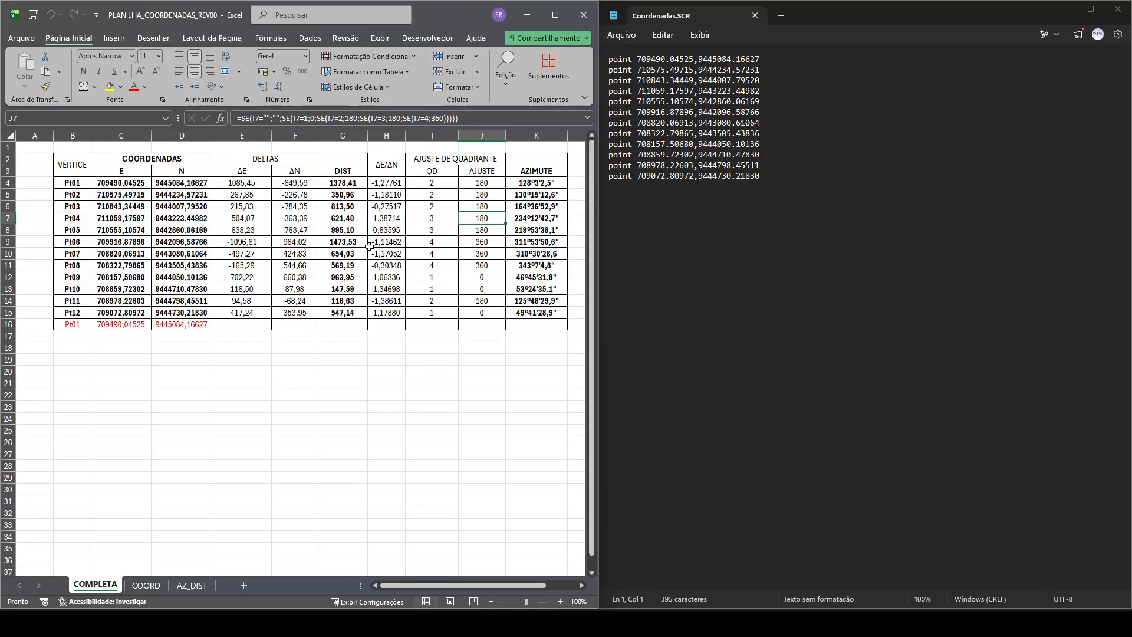
click(242, 244)
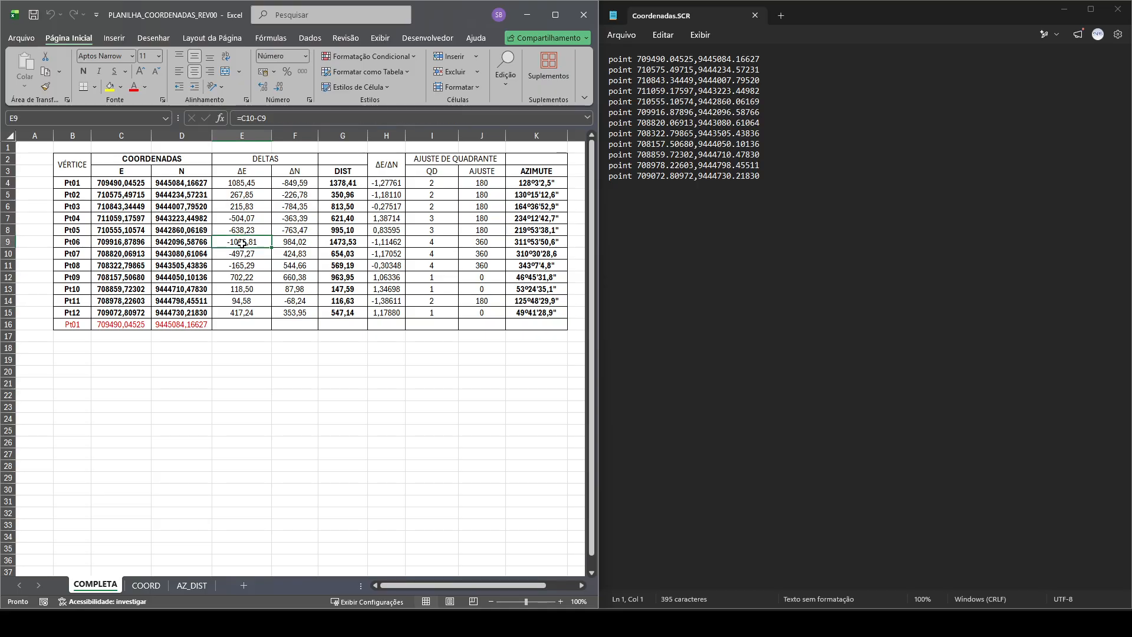
click(300, 243)
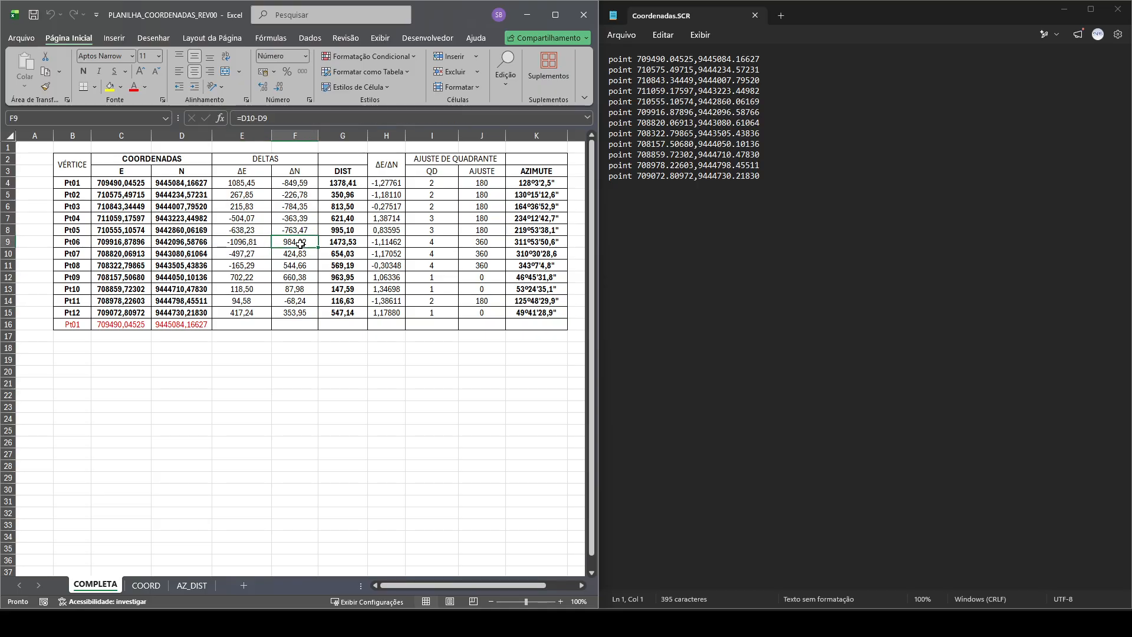
click(434, 243)
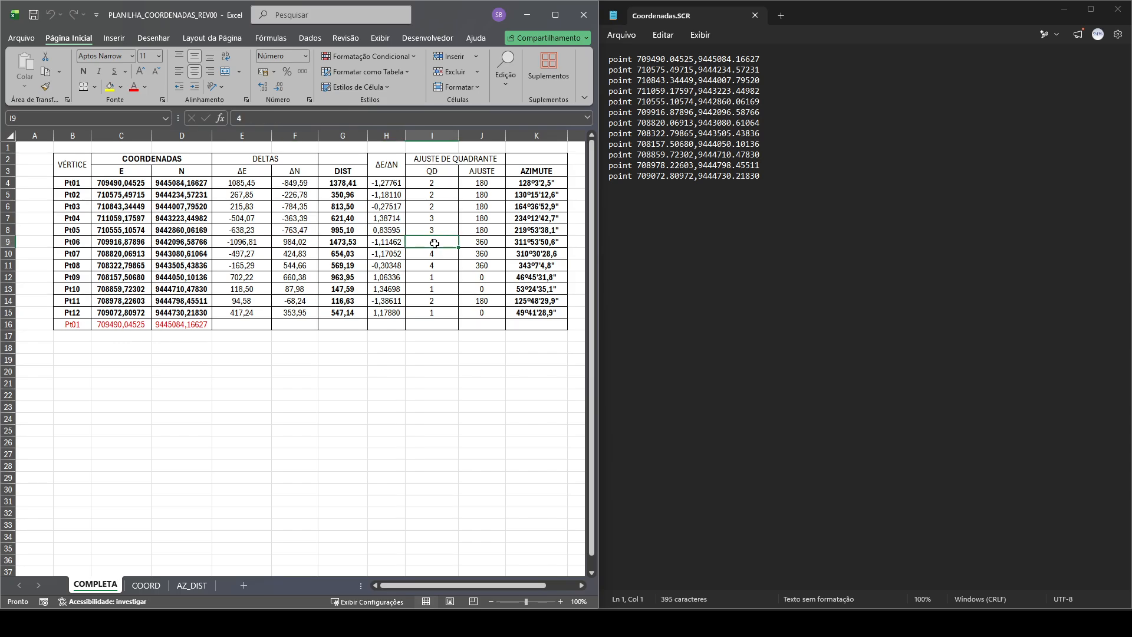
click(481, 242)
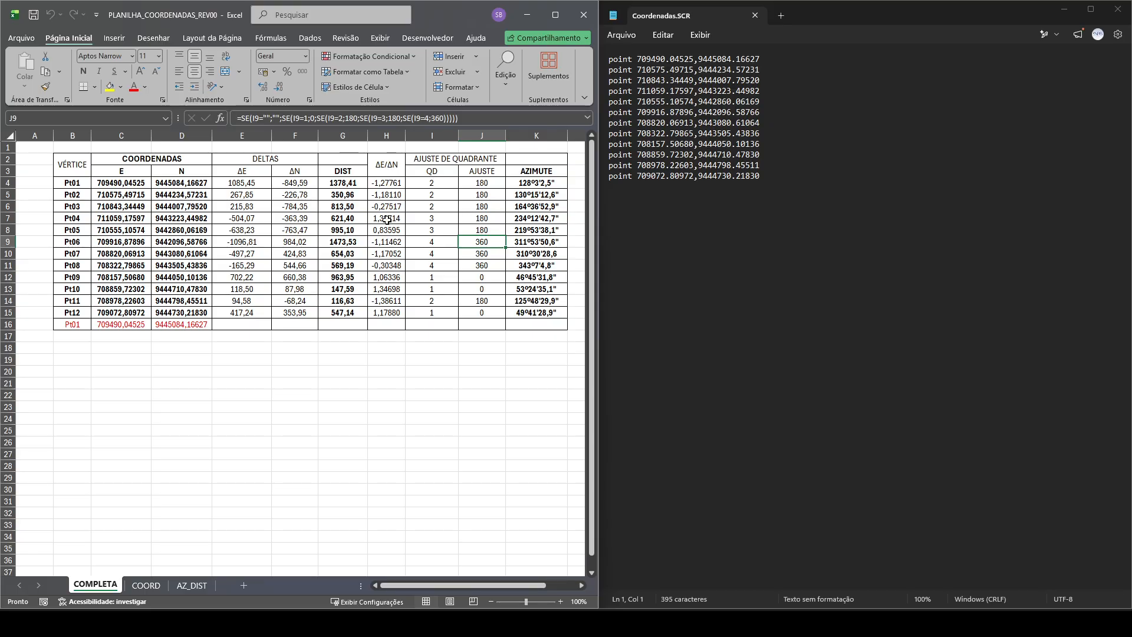
Review the quadrant and adjustment columns from Pt01 to Pt12, plus Pt01's azimuth and ΔE/ΔN cells
drag(431, 183, 431, 313)
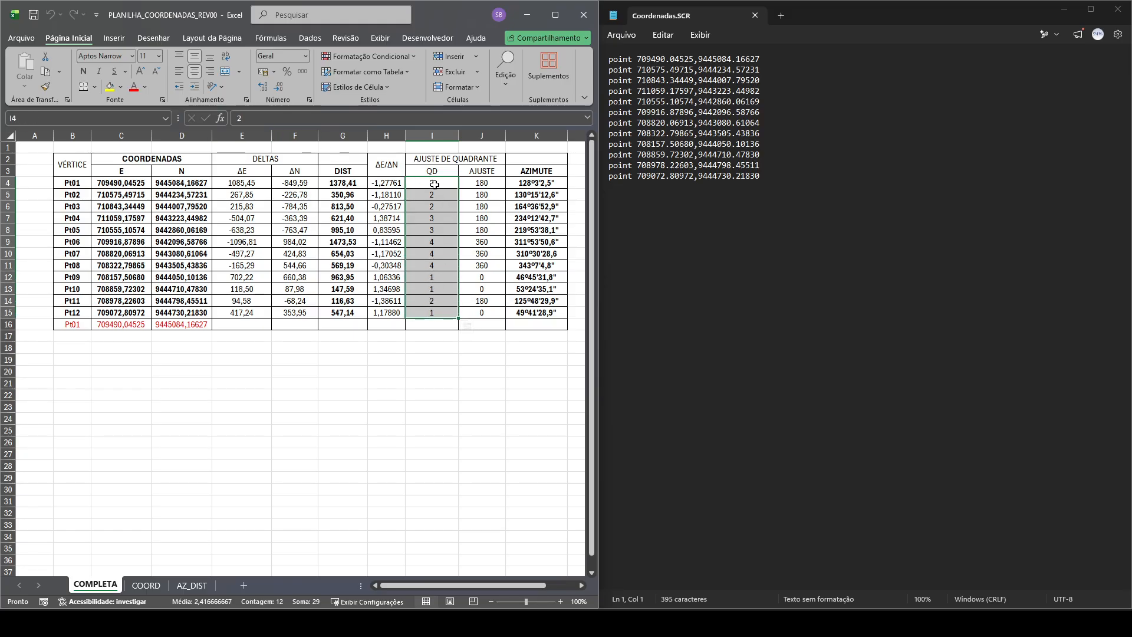
drag(482, 184, 486, 313)
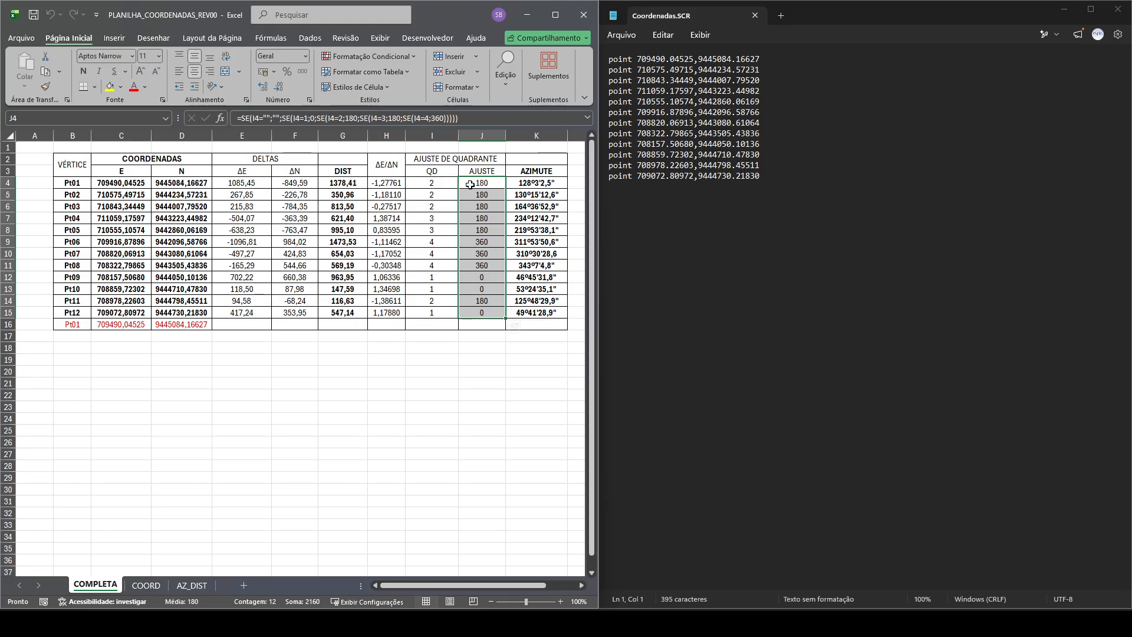
click(533, 185)
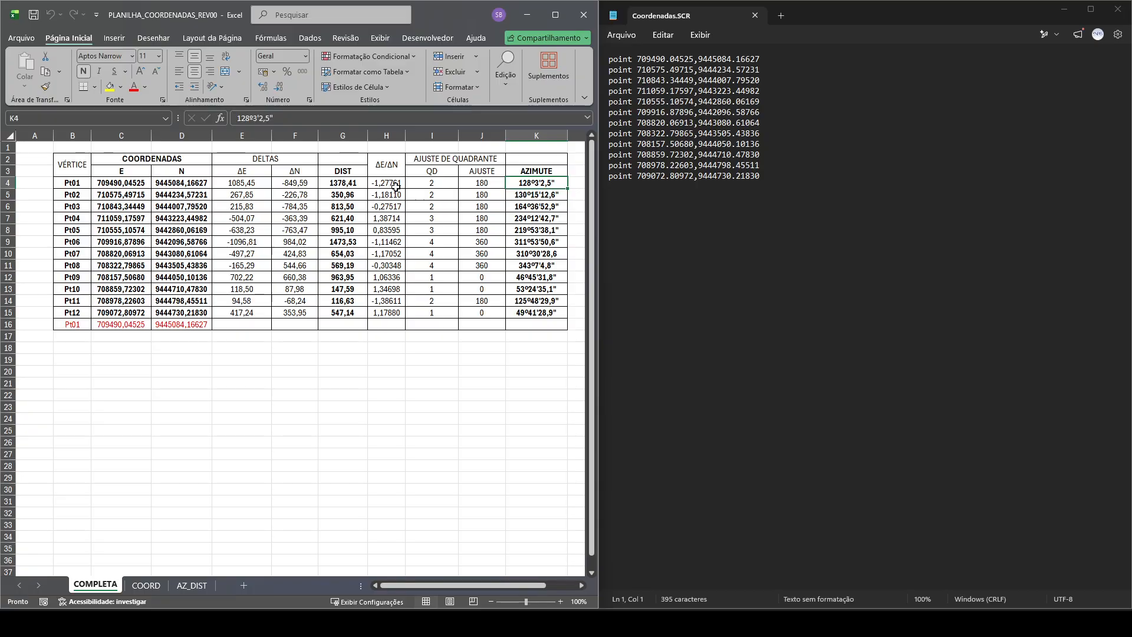
click(391, 186)
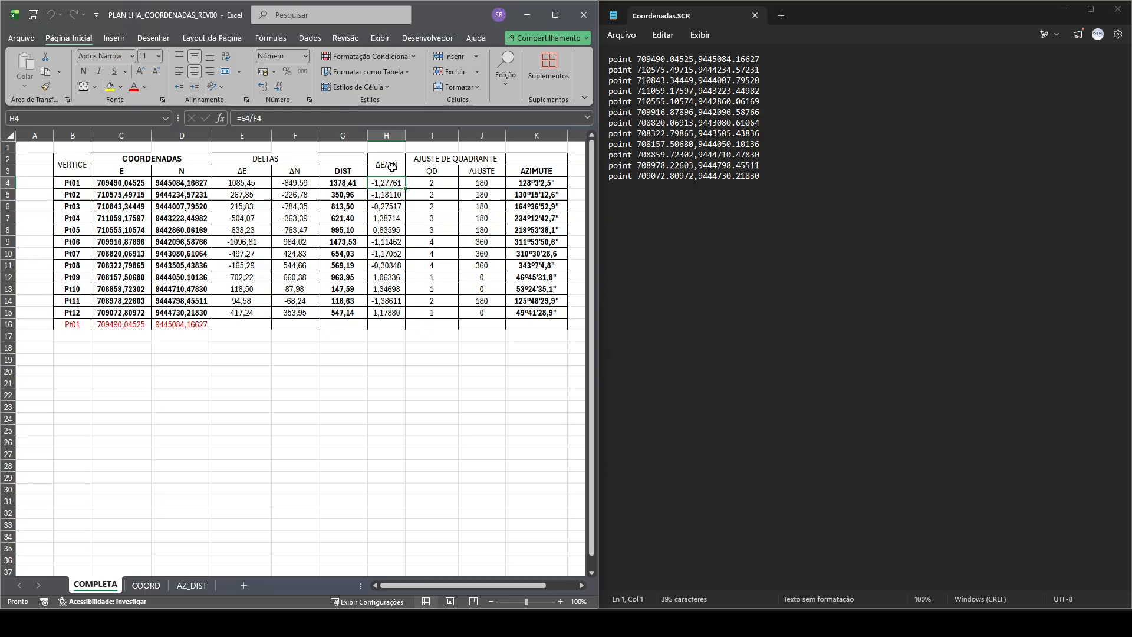
click(530, 183)
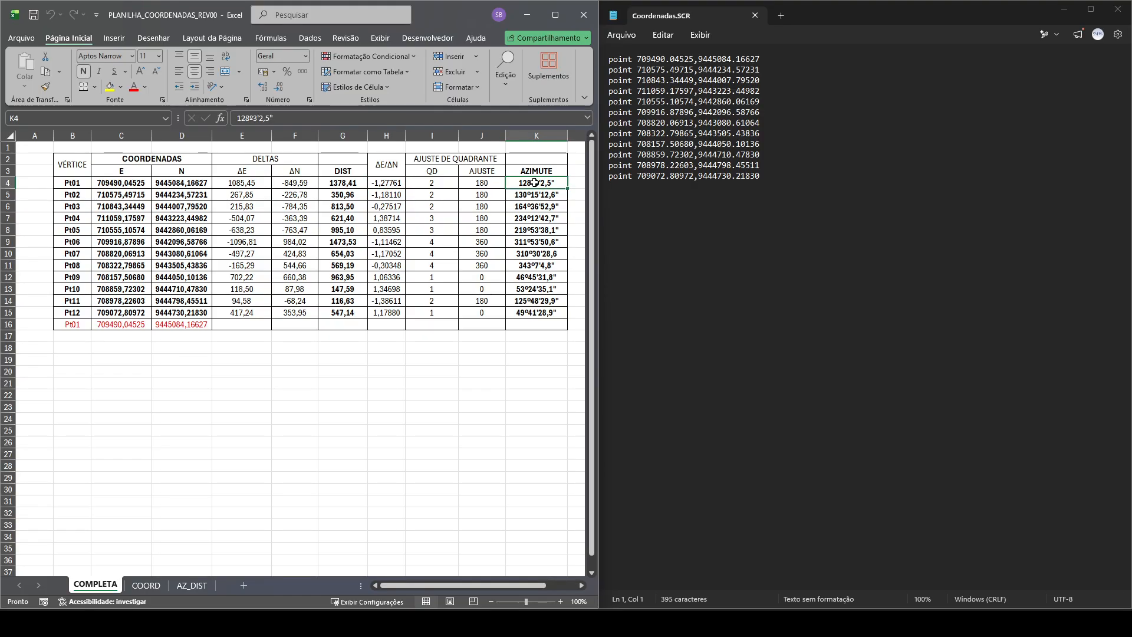
key(super)
text(calculadora)
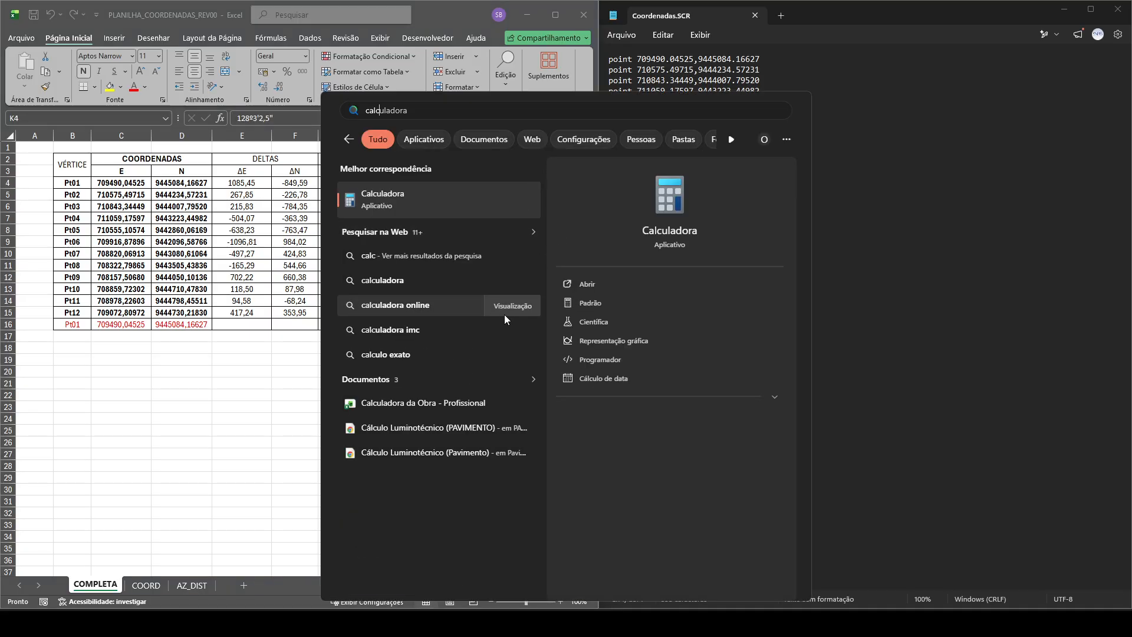
click(215, 446)
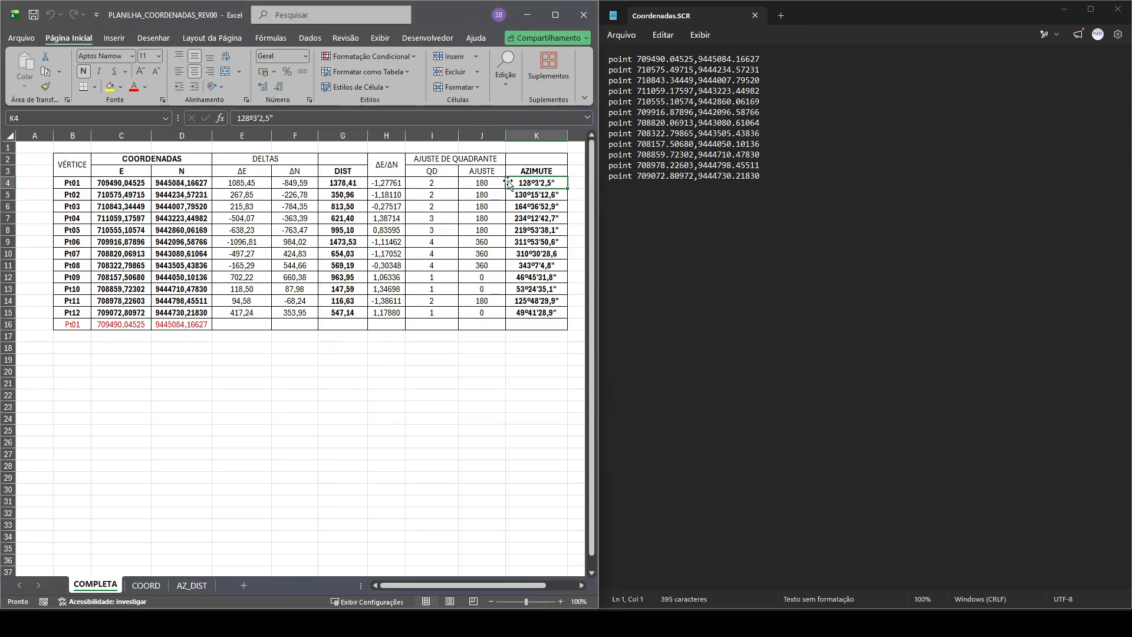
Check the ΔE/ΔN ratio and quadrant adjustment that make up Pt01's azimuth calculation
click(389, 185)
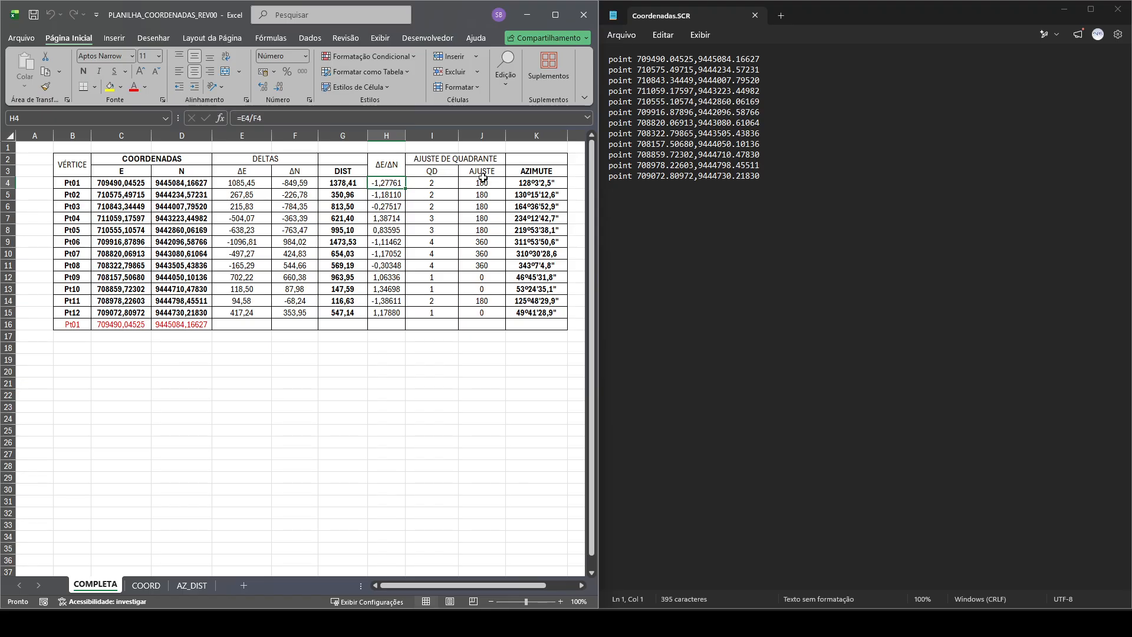
click(484, 185)
click(389, 185)
Try calculating Pt01's azimuth in cell I19 with the formula =ATAN(H4)+J4
click(433, 360)
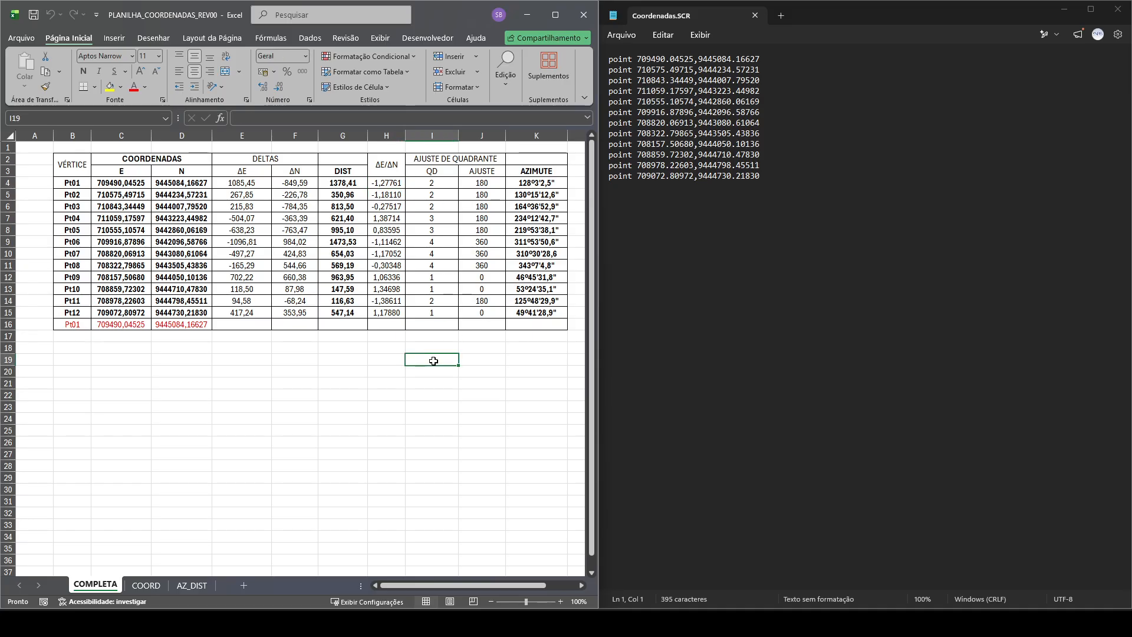
text(=a)
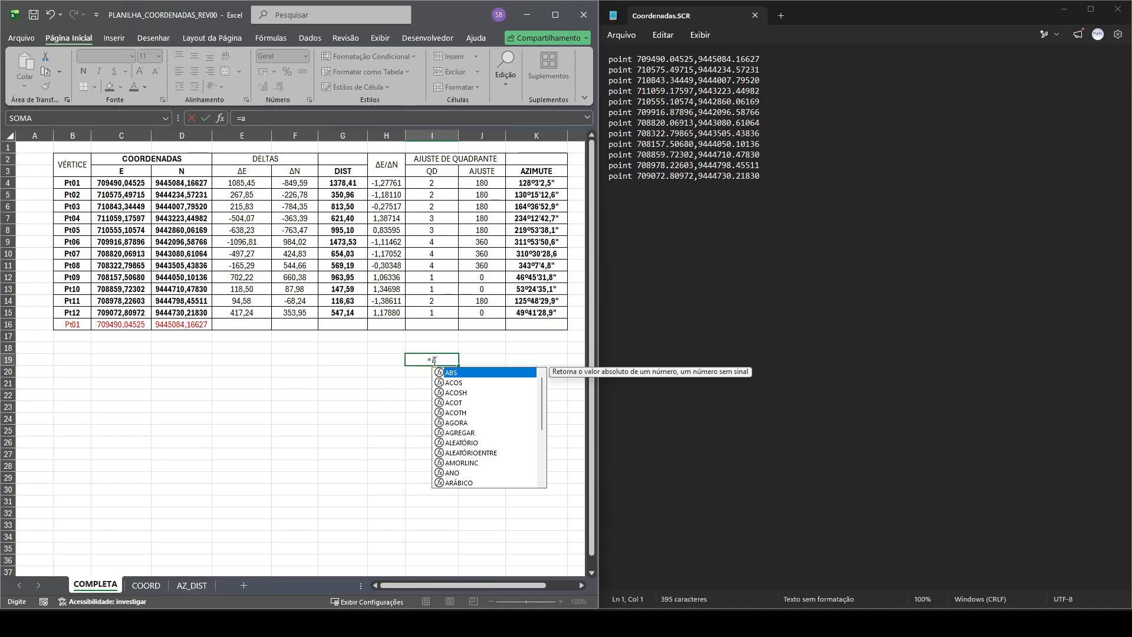
text(tan()
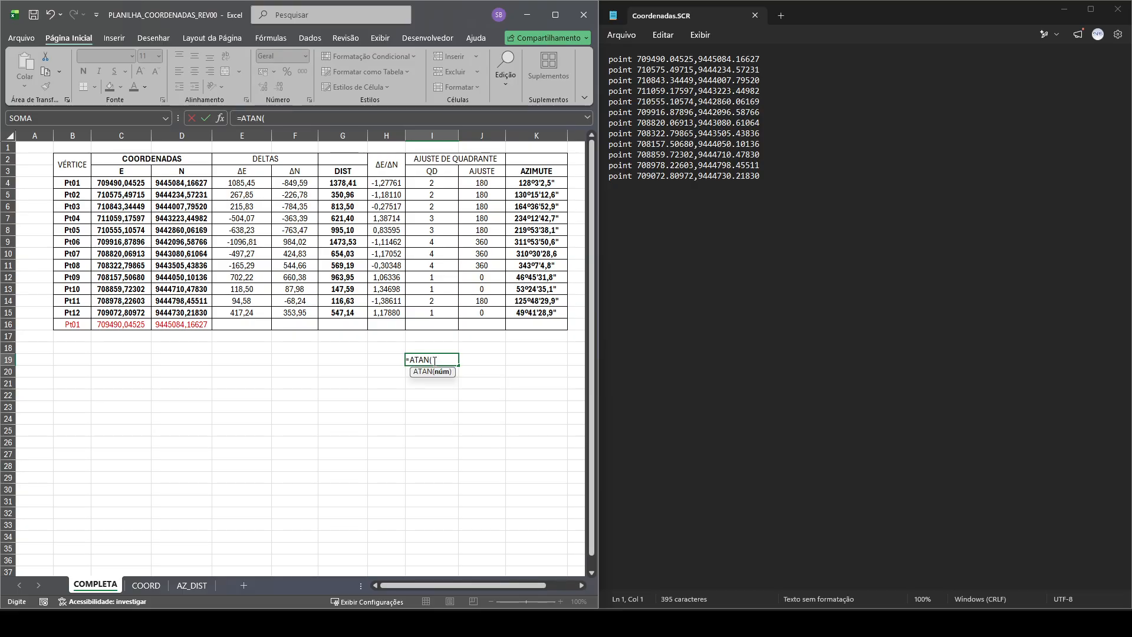
click(387, 182)
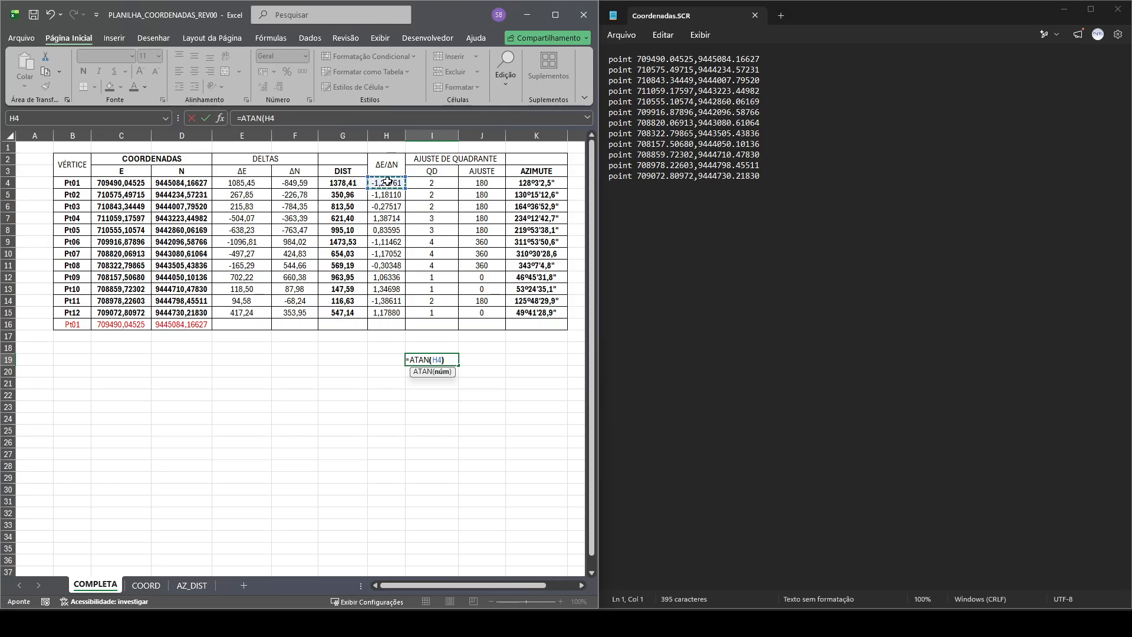
text()+)
click(480, 182)
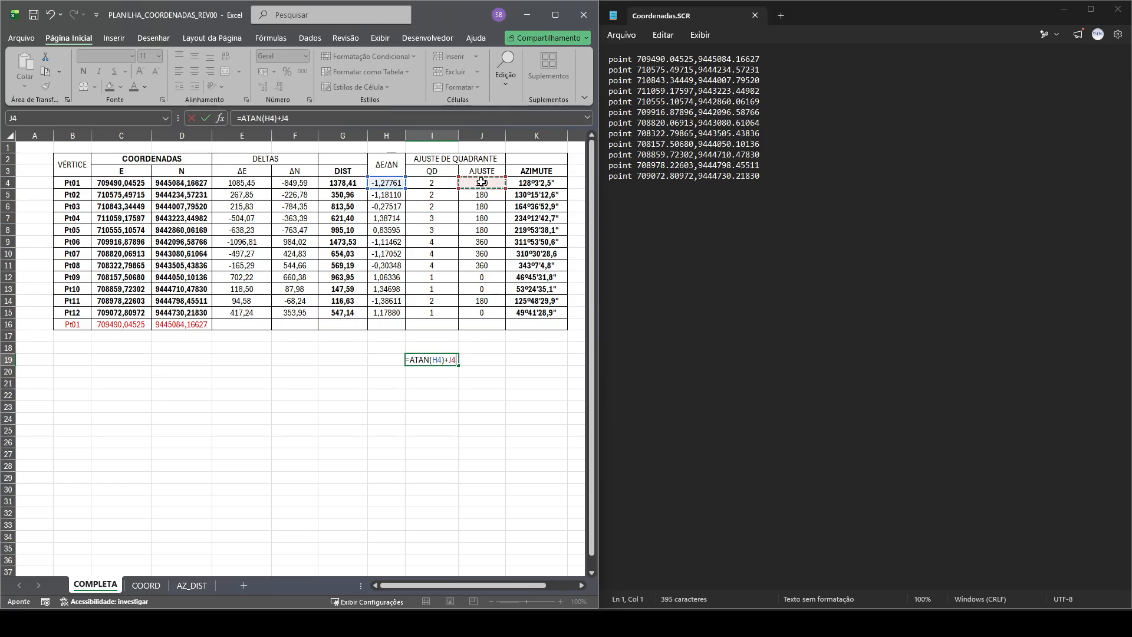
key(Return)
key(Return)
click(433, 359)
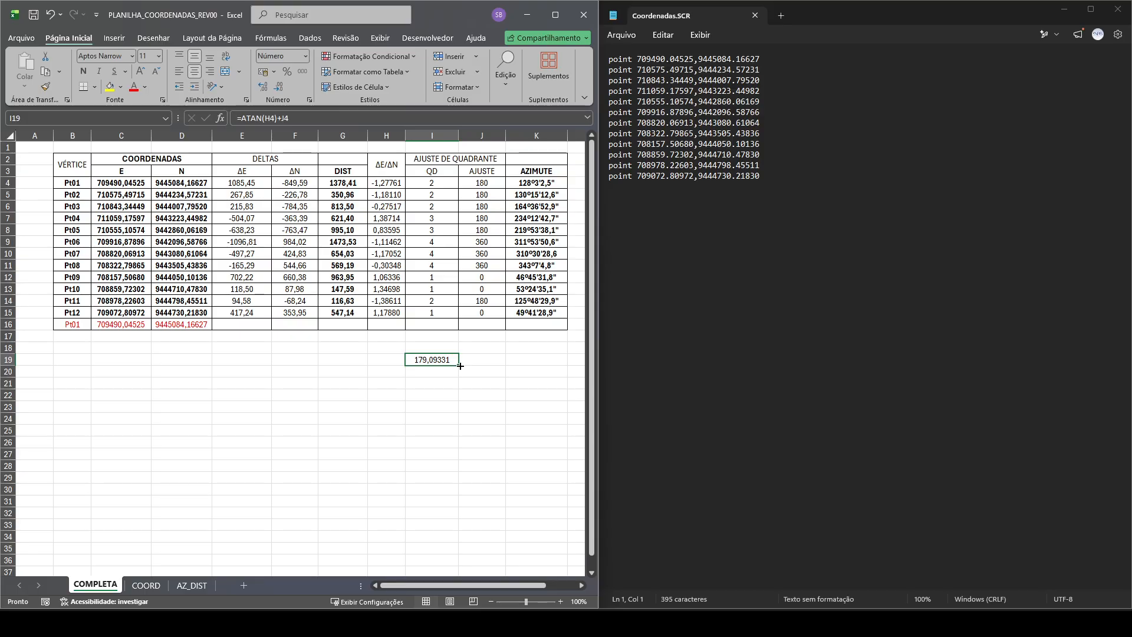
Clear the trial azimuth formula from cell I19
key(Left)
key(Right)
key(Delete)
Review Pt01's azimuth cell against its ΔE/ΔN ratio and quadrant adjustment
click(546, 183)
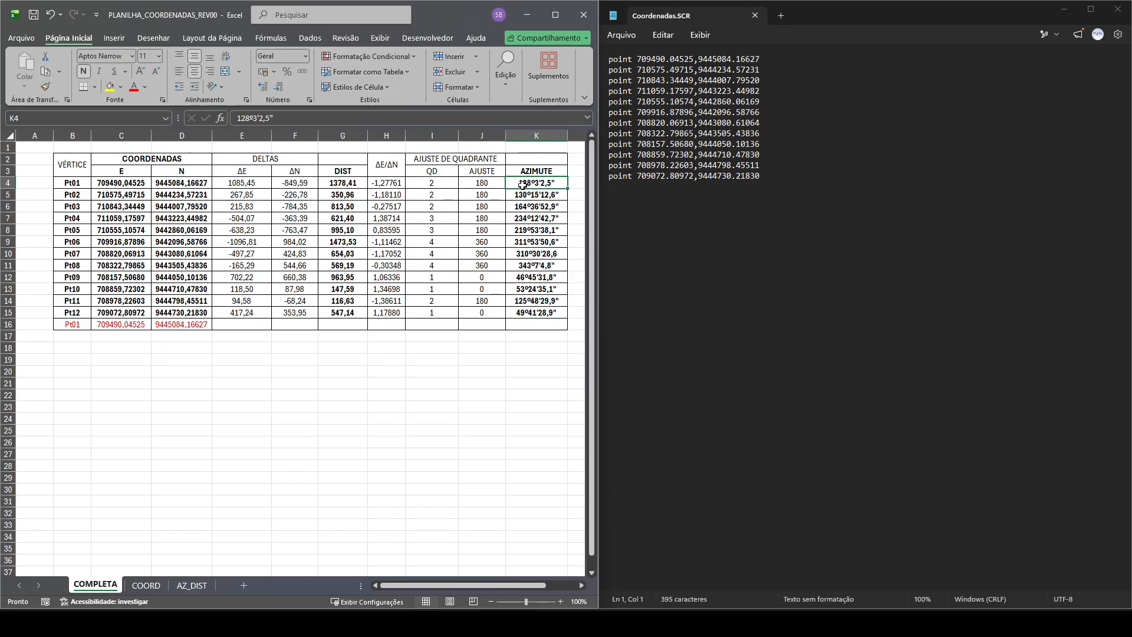
click(388, 185)
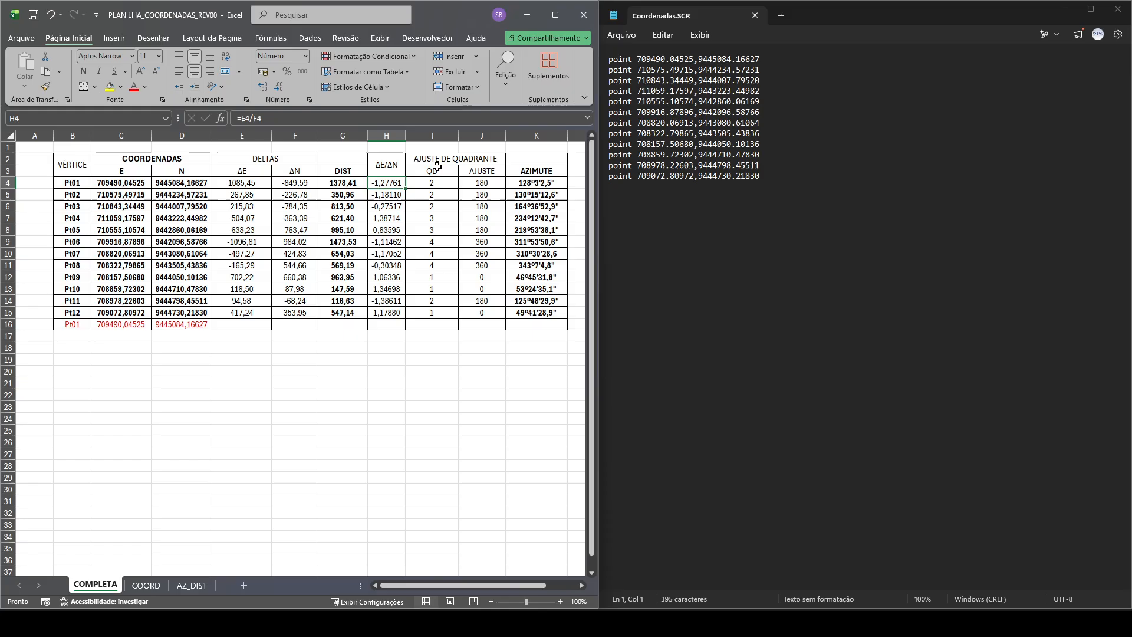
click(491, 184)
click(529, 183)
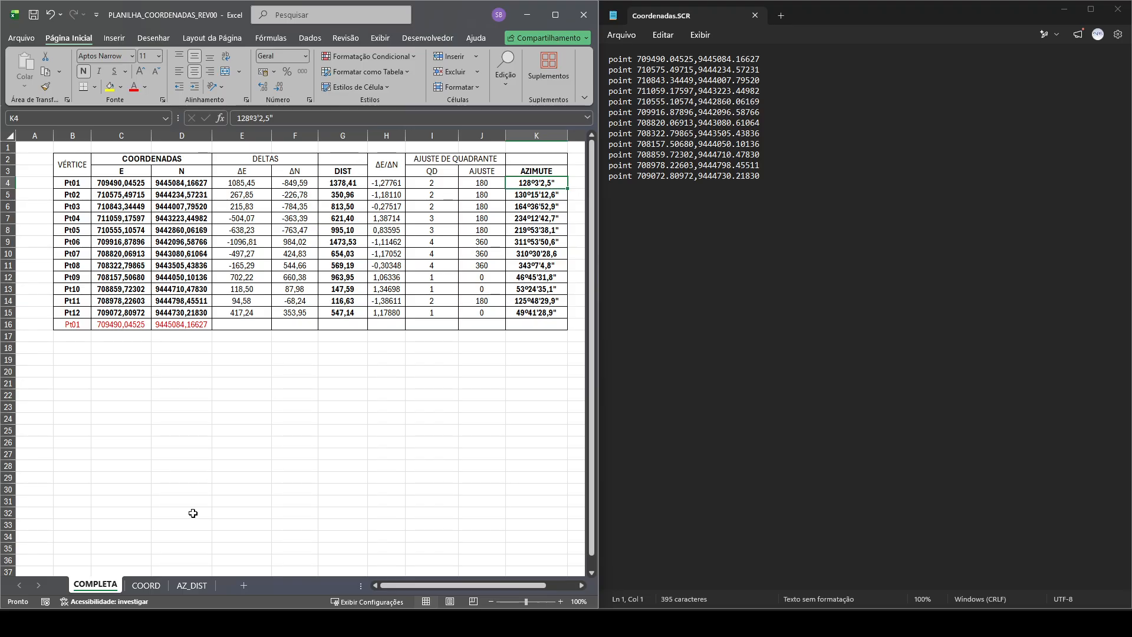
Make the VÉRTICE header bold on the COORD sheet
click(147, 586)
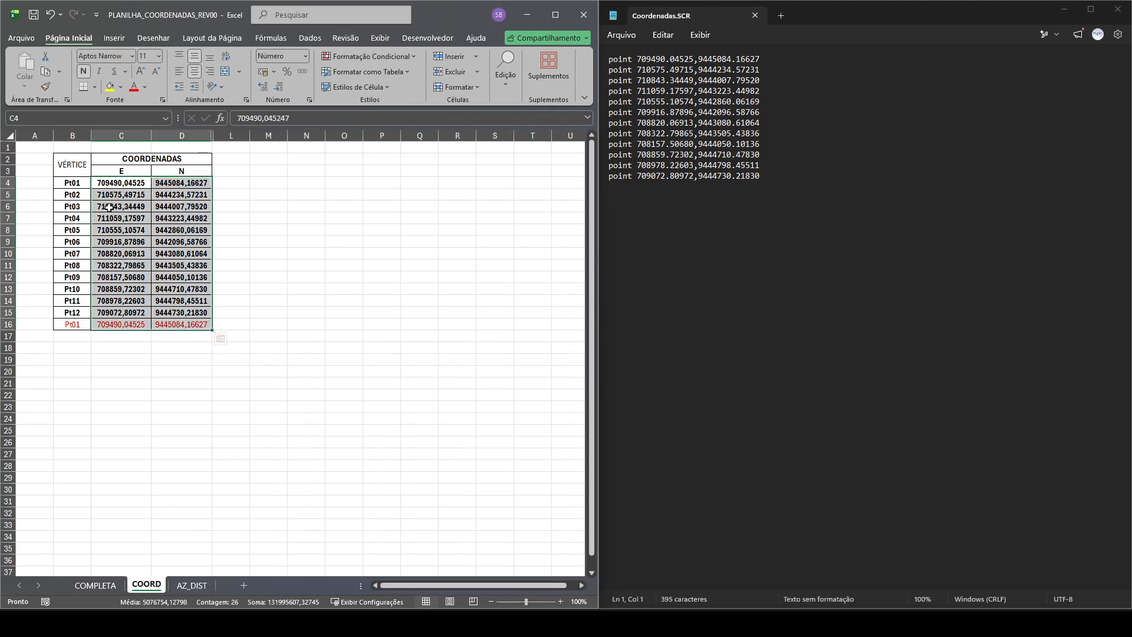
click(77, 175)
click(83, 70)
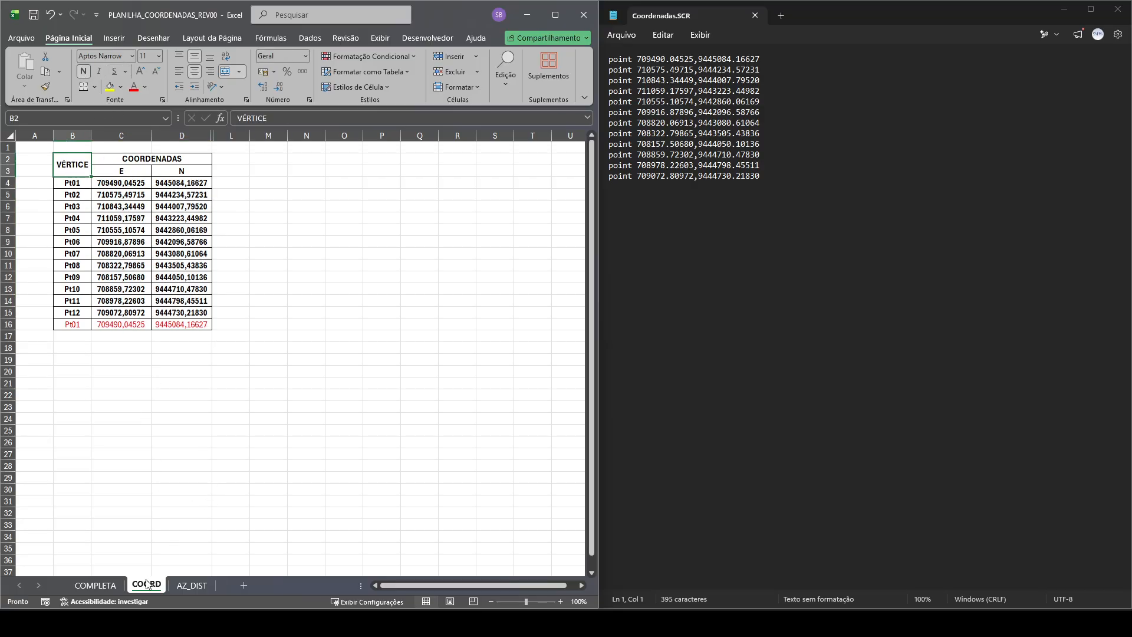
Hide row 16, the repeated closing Pt01 row, on the COORD sheet
drag(110, 183, 163, 186)
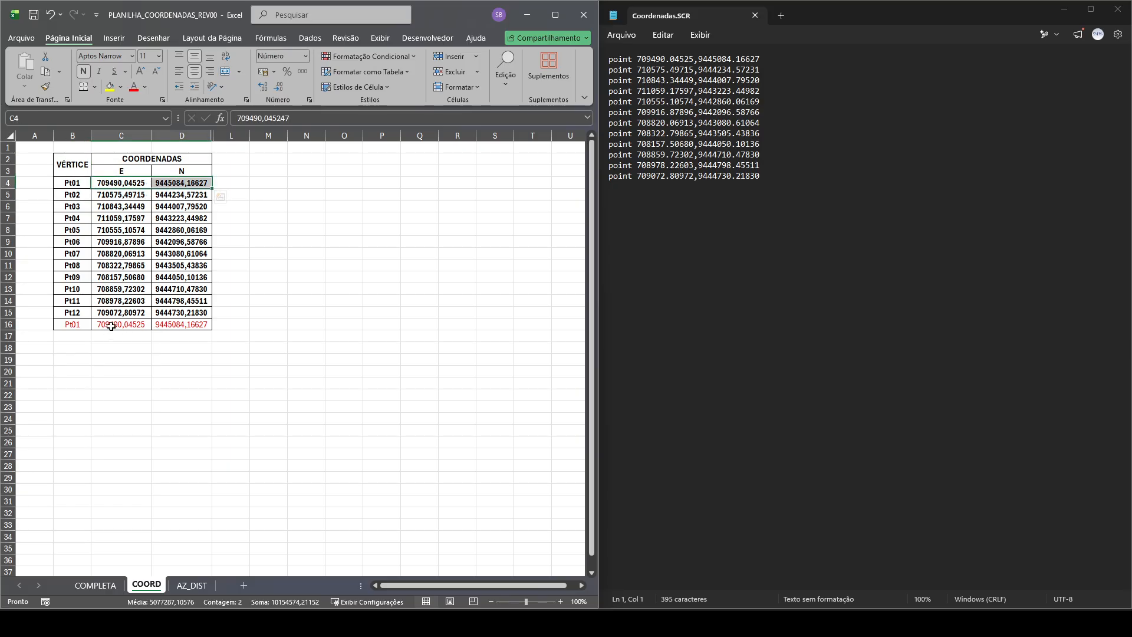
click(7, 324)
right_click(8, 324)
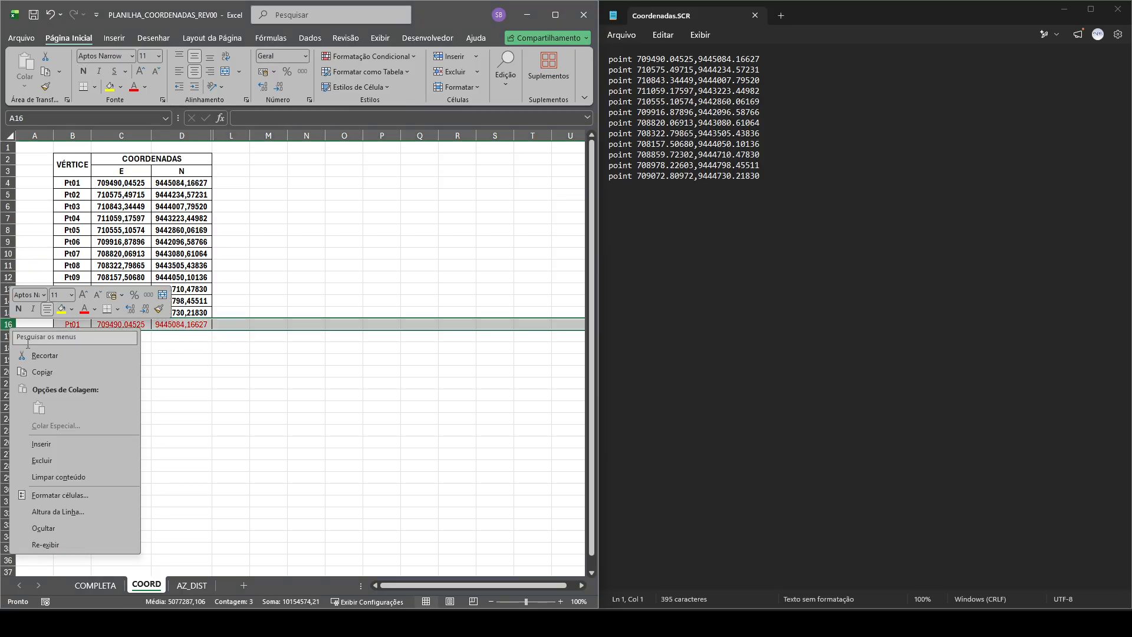
click(80, 528)
click(164, 444)
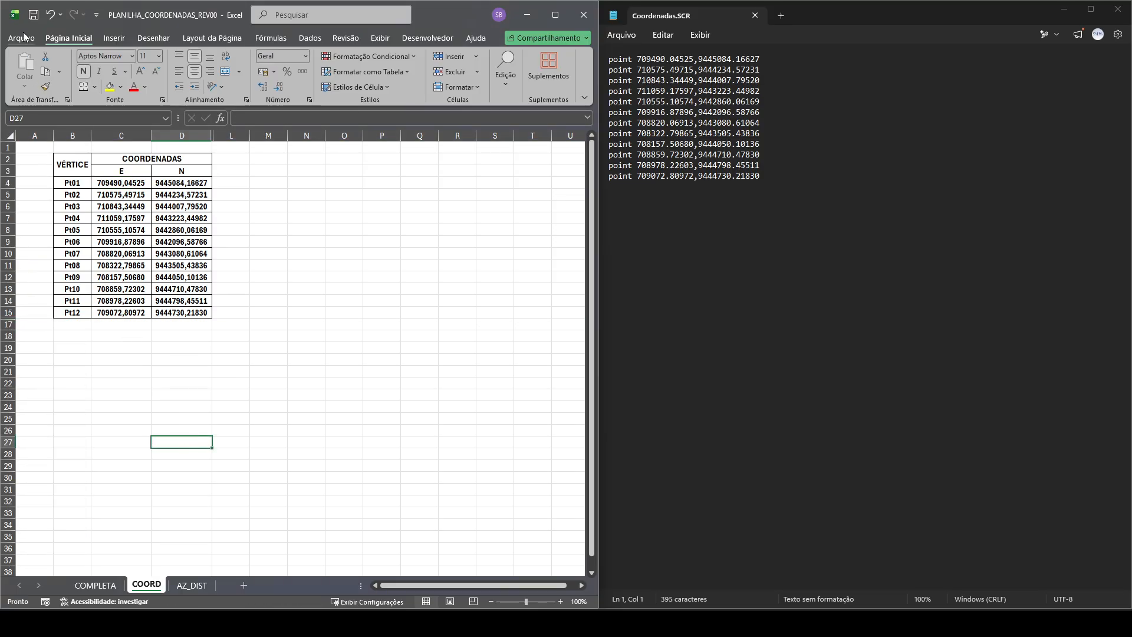
On the AZ_DIST sheet, merge the DIST and AZIMUTE headers each with the empty cell above it
click(192, 584)
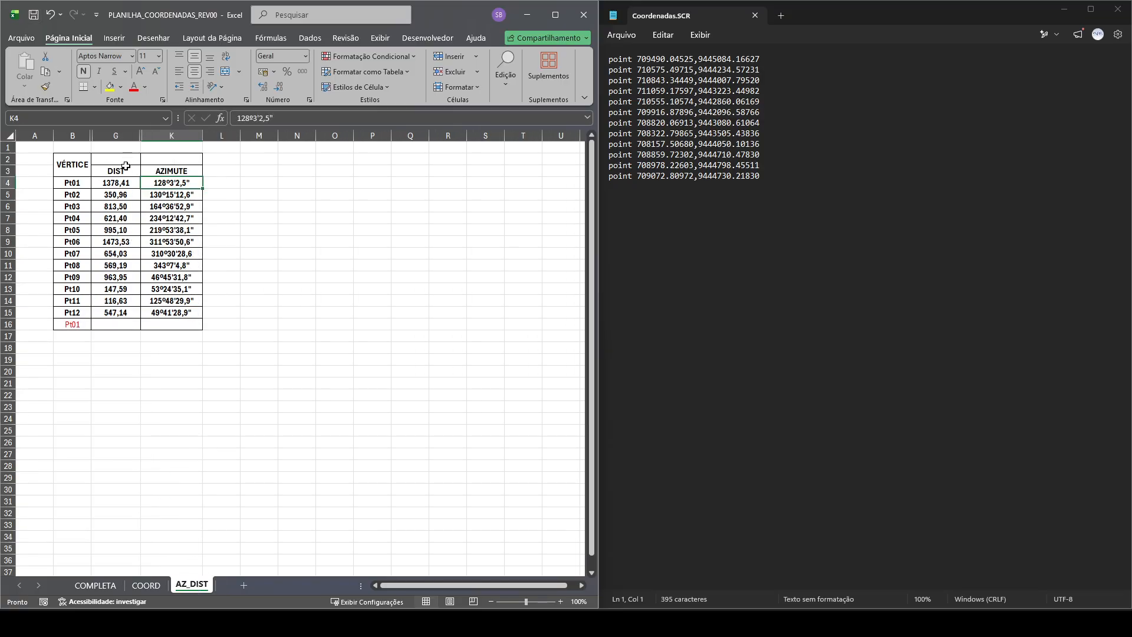
mouse_move(121, 163)
mouse_down()
mouse_move(182, 159)
mouse_move(180, 170)
mouse_up()
click(225, 71)
click(229, 71)
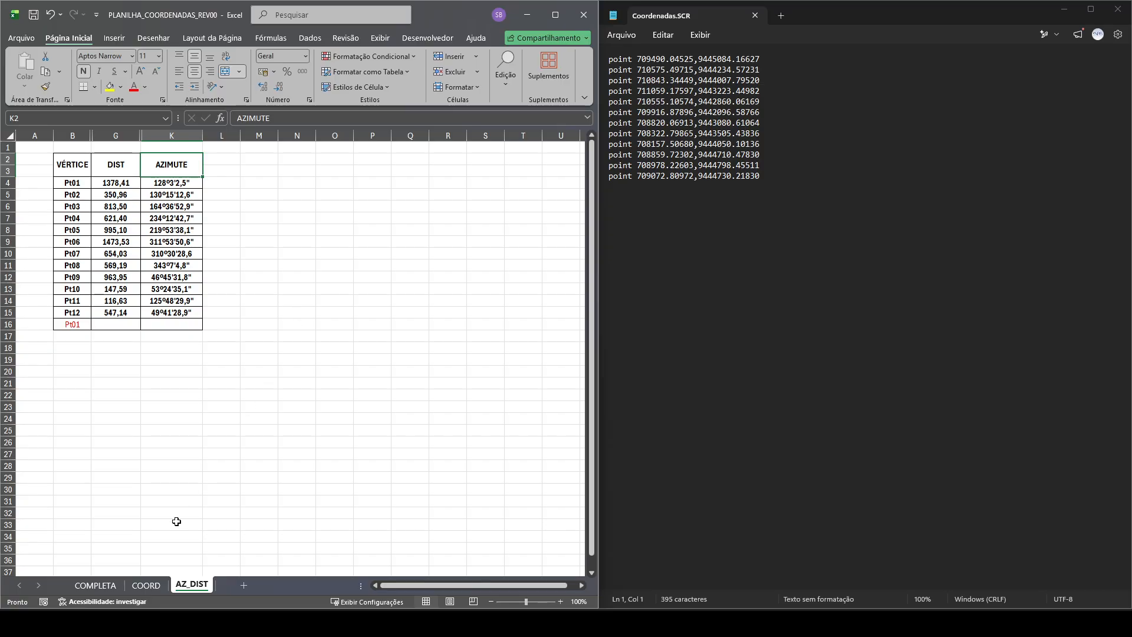
Examine the E and N coordinates of Pt01 through Pt12 on the COORD sheet
click(147, 586)
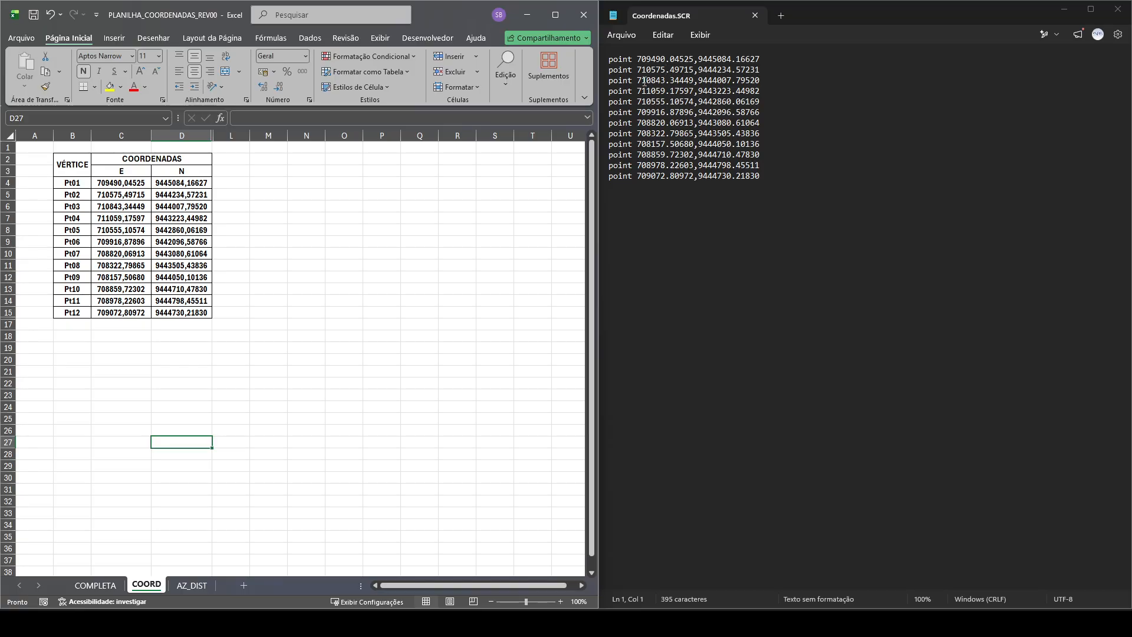
click(114, 185)
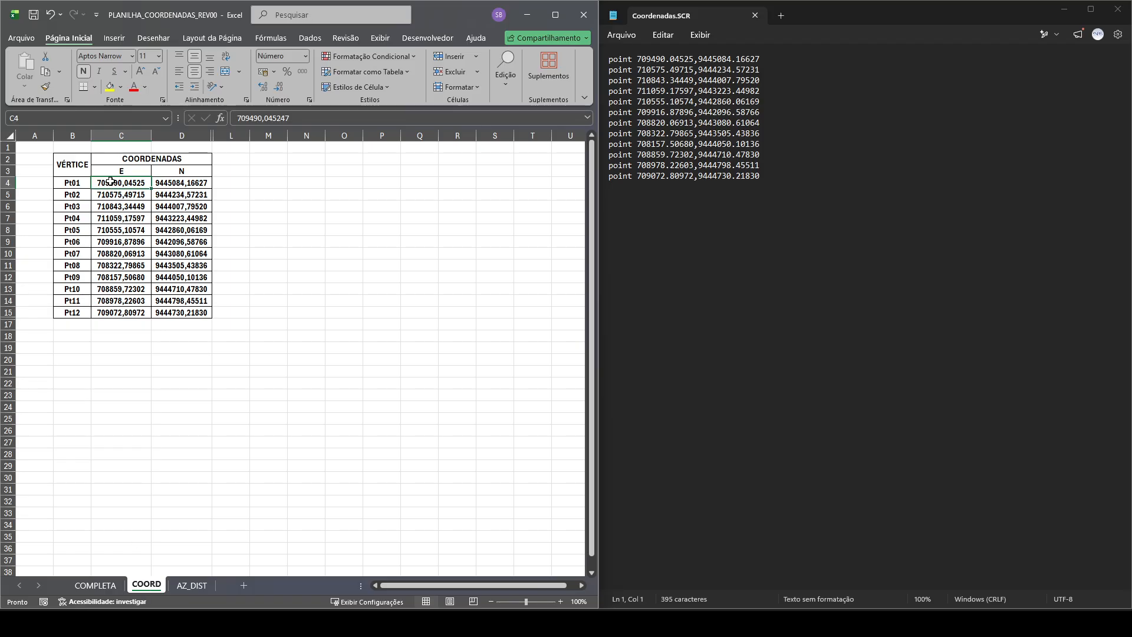
click(170, 185)
click(113, 185)
drag(125, 184, 168, 312)
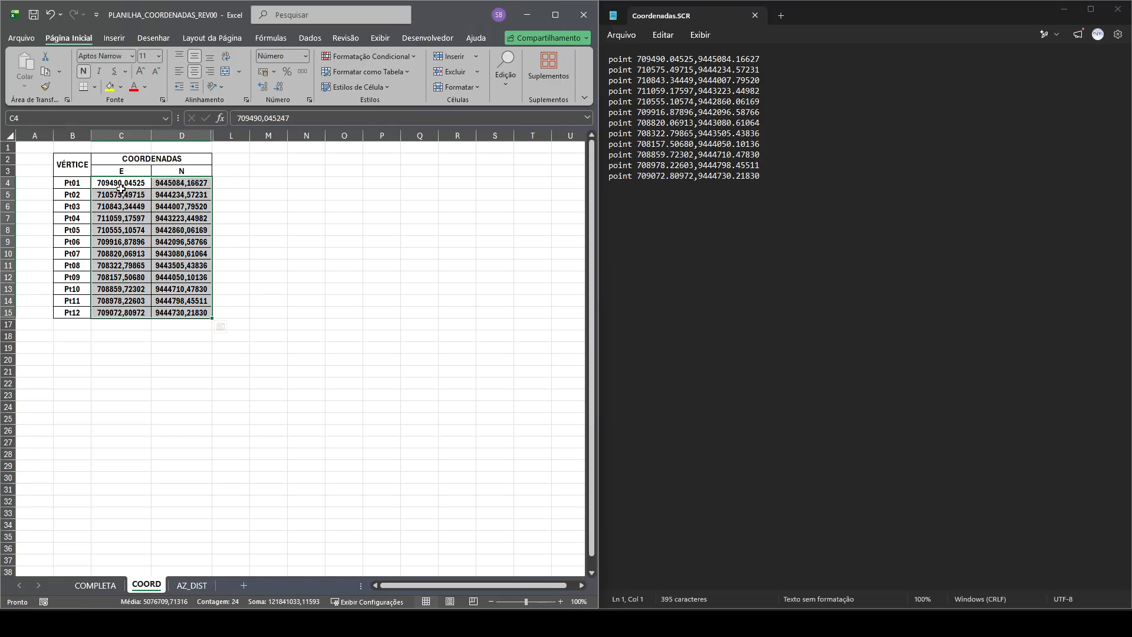
scroll(121, 187, up, 2)
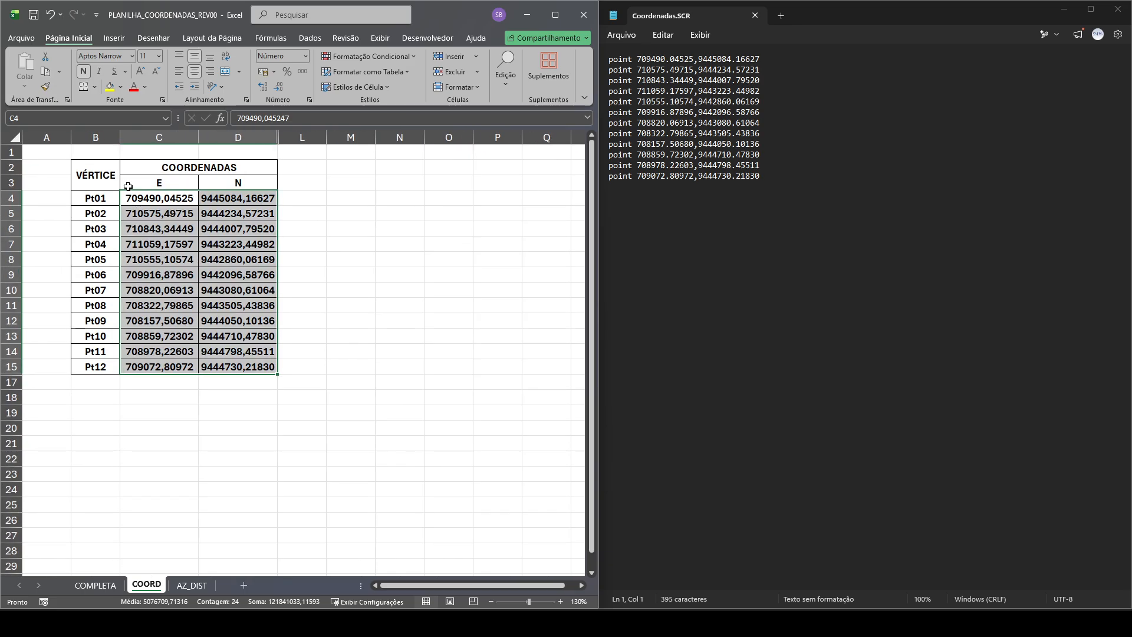
scroll(128, 187, up, 5)
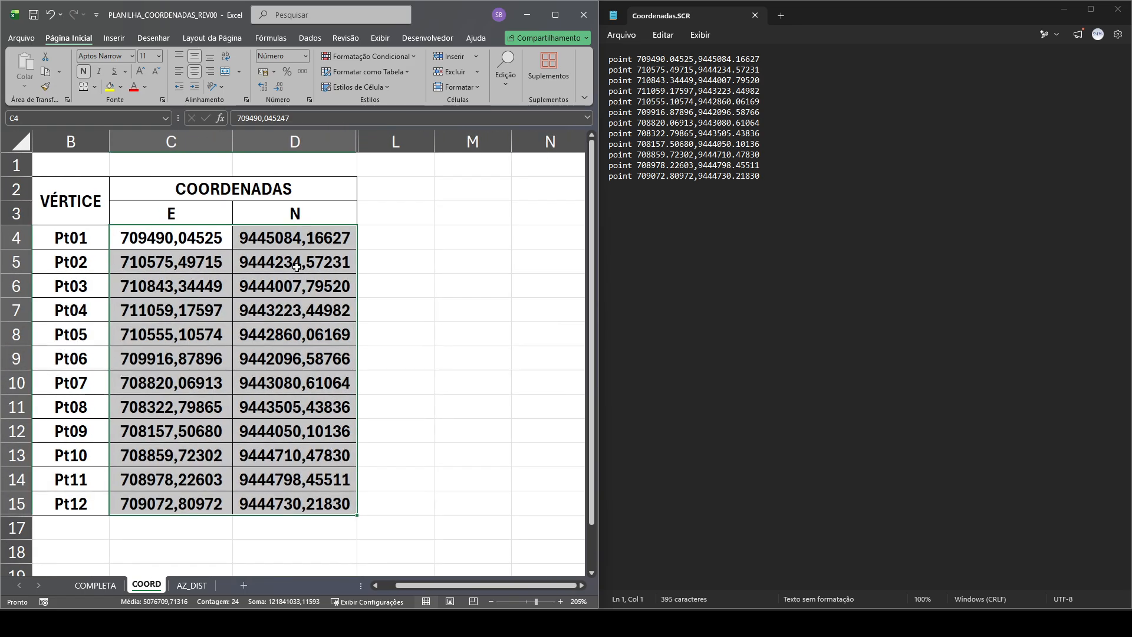
click(395, 262)
click(176, 242)
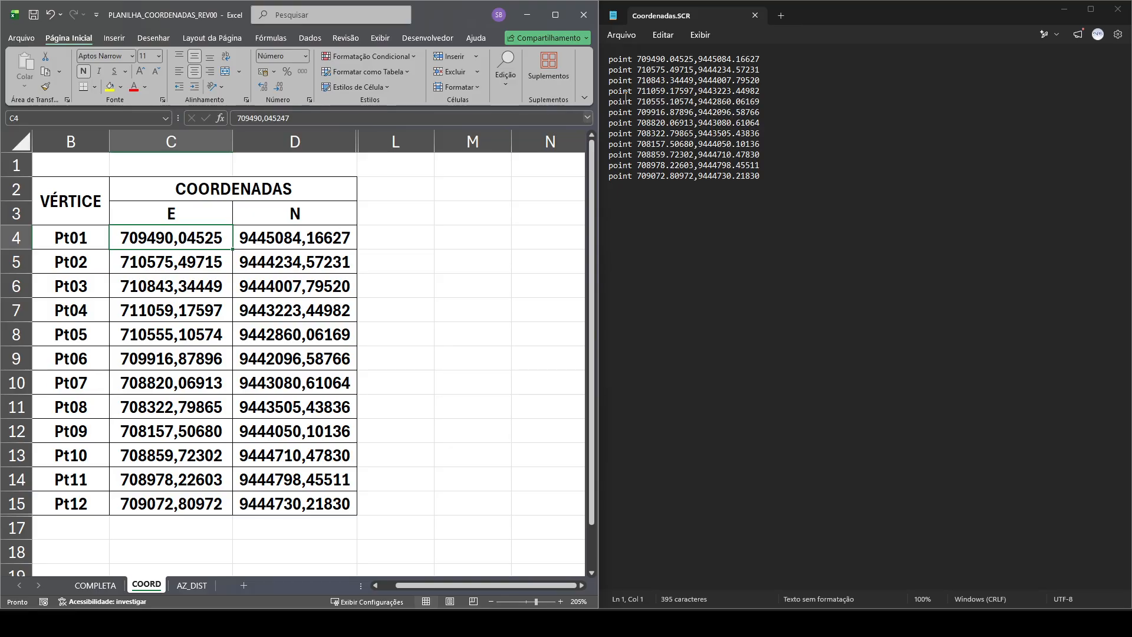
In Notepad, examine the decimal separator of the first easting in Coordenadas.SCR against the spreadsheet's number format
click(776, 212)
scroll(776, 213, up, 10)
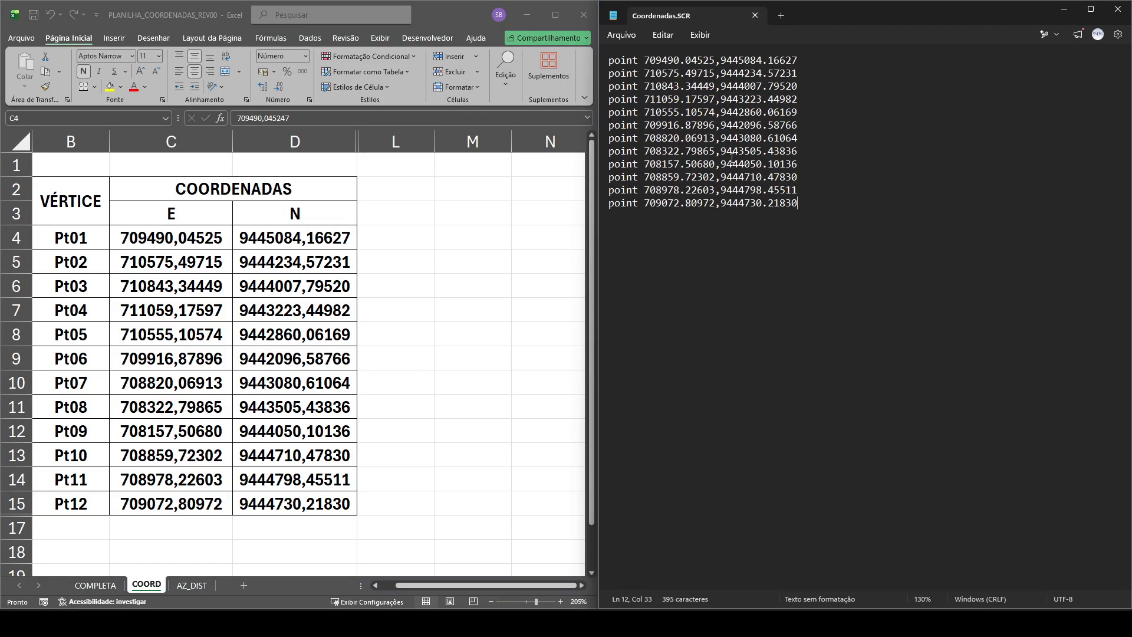
click(722, 64)
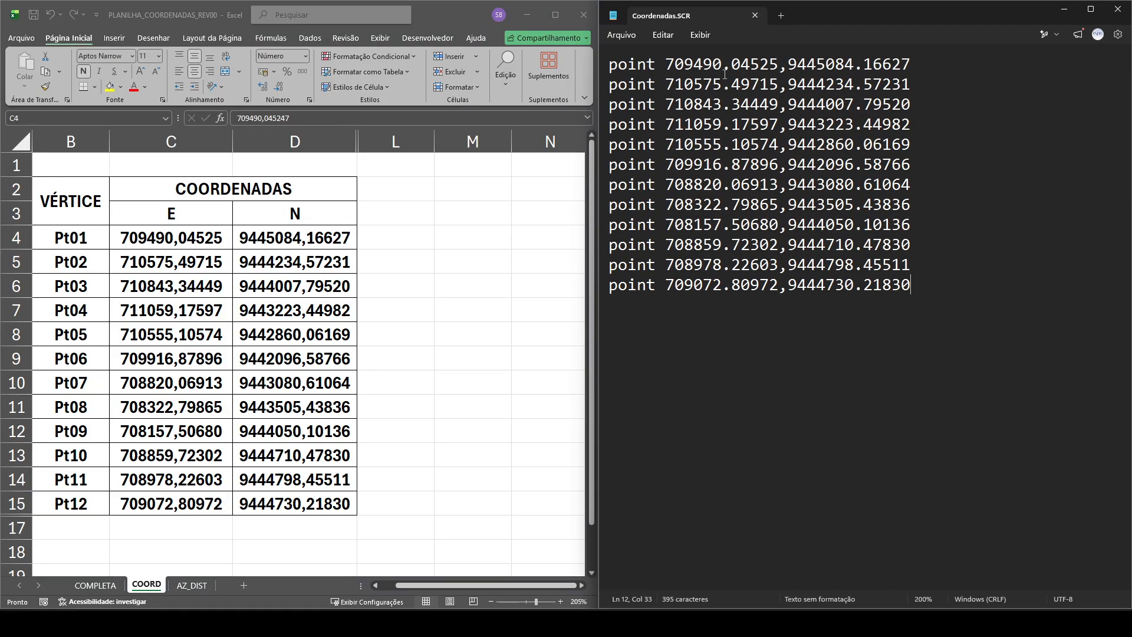
key(shift+Right)
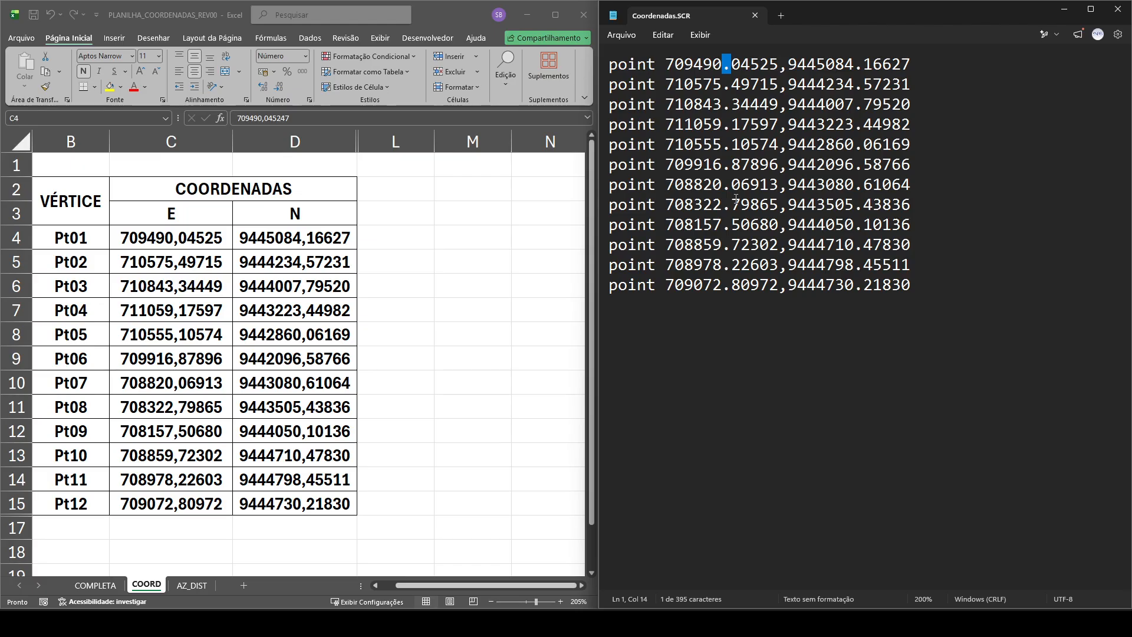
click(458, 255)
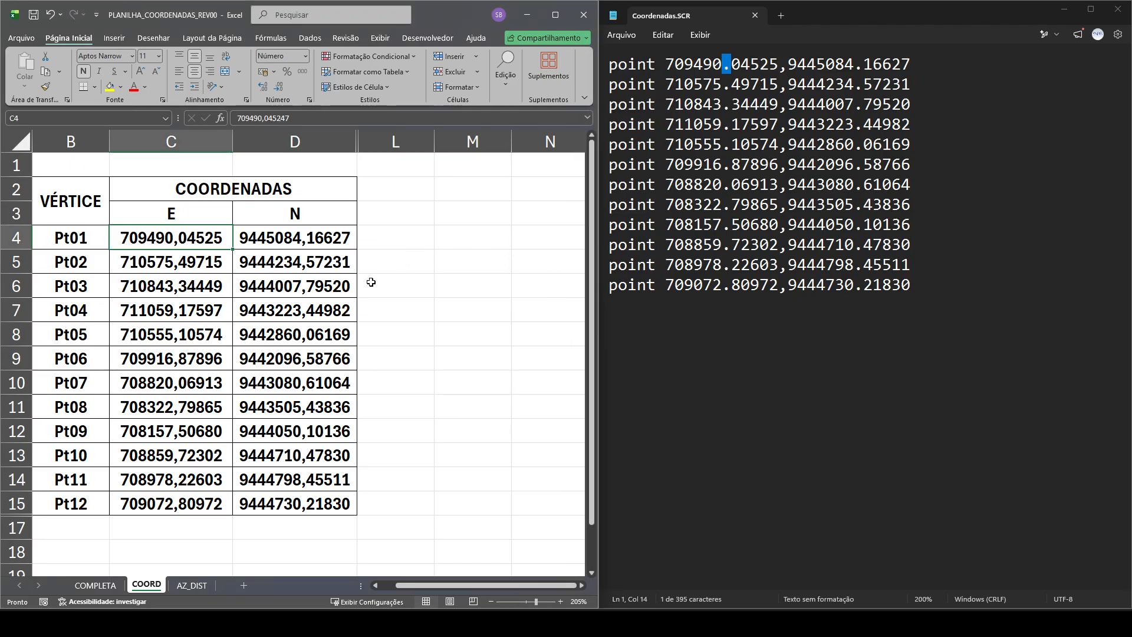
Examine Pt01's distance formula and azimuth value on the AZ_DIST sheet
click(187, 585)
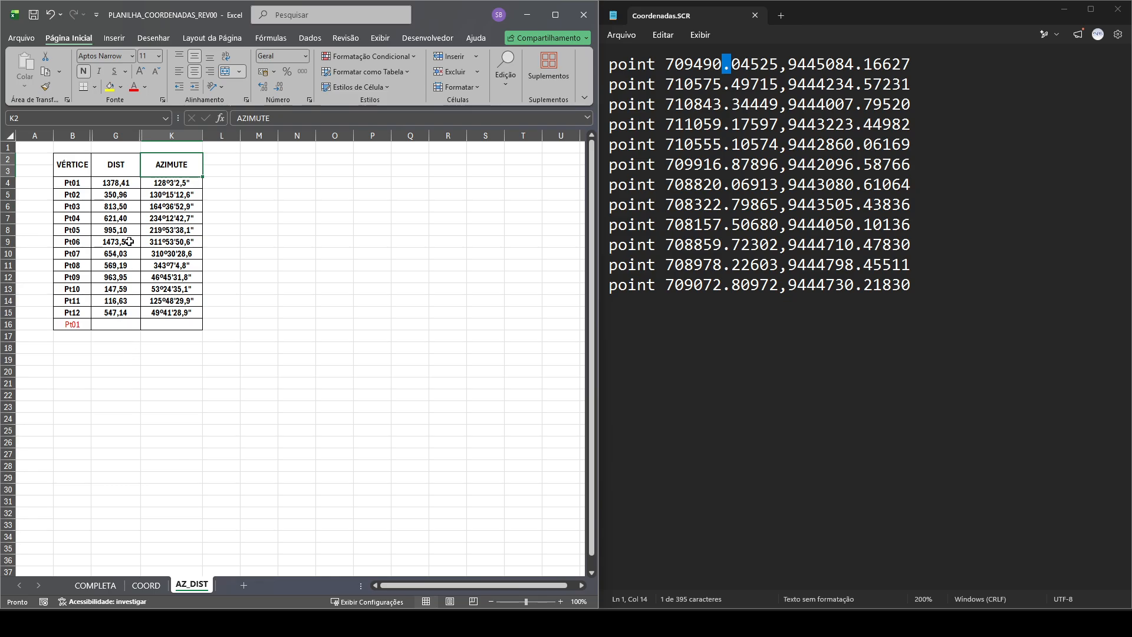
click(112, 184)
click(172, 185)
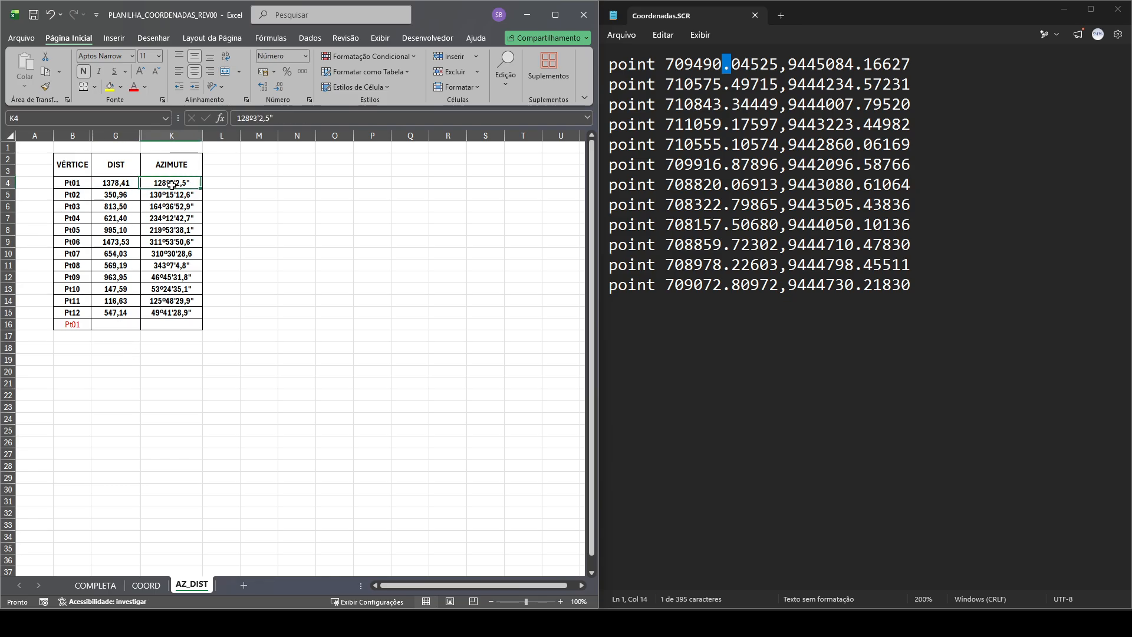
click(113, 184)
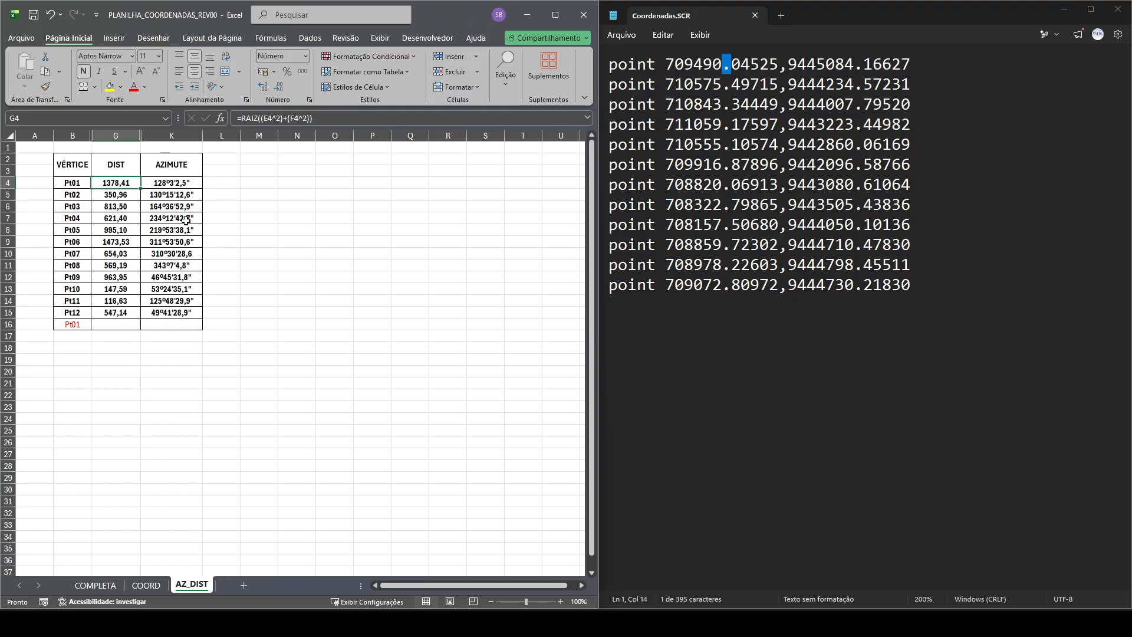
click(325, 346)
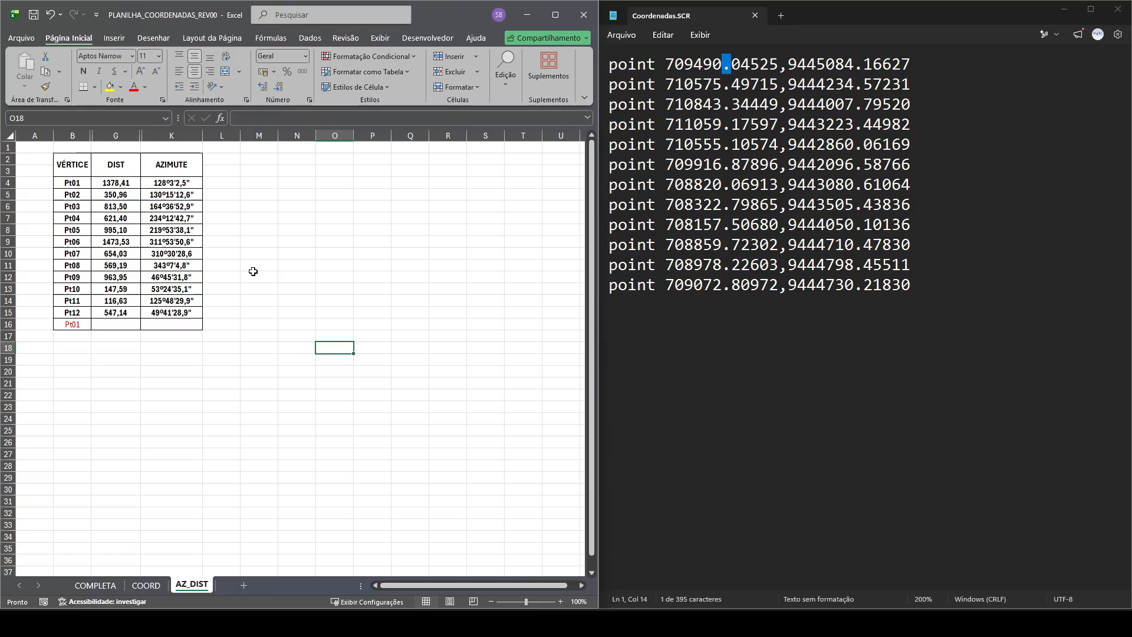
click(125, 186)
click(177, 185)
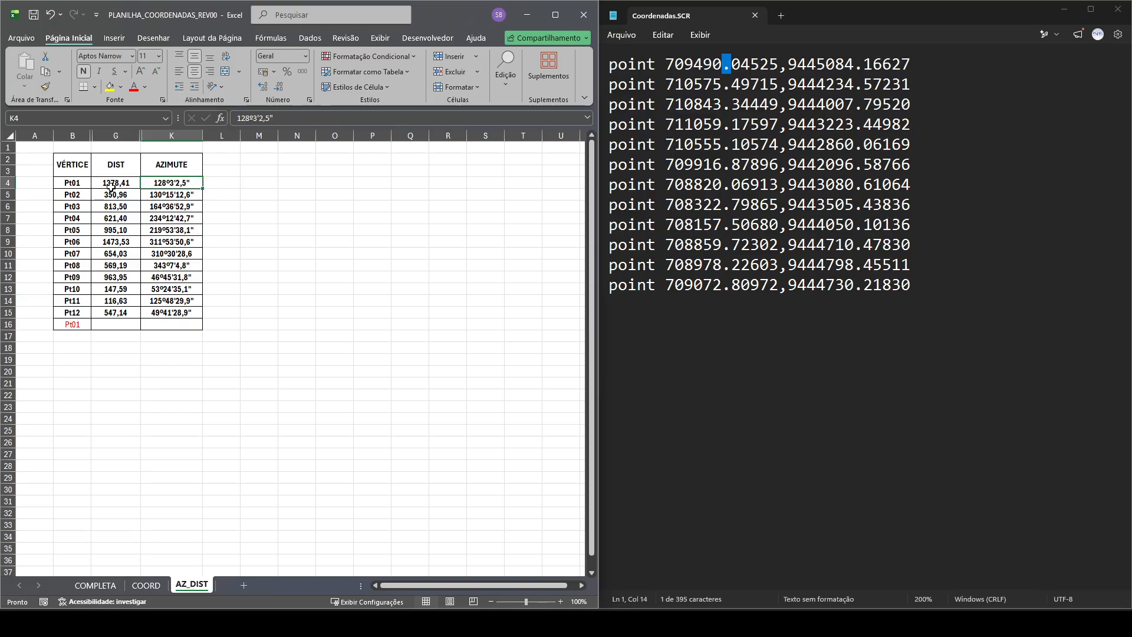
click(295, 370)
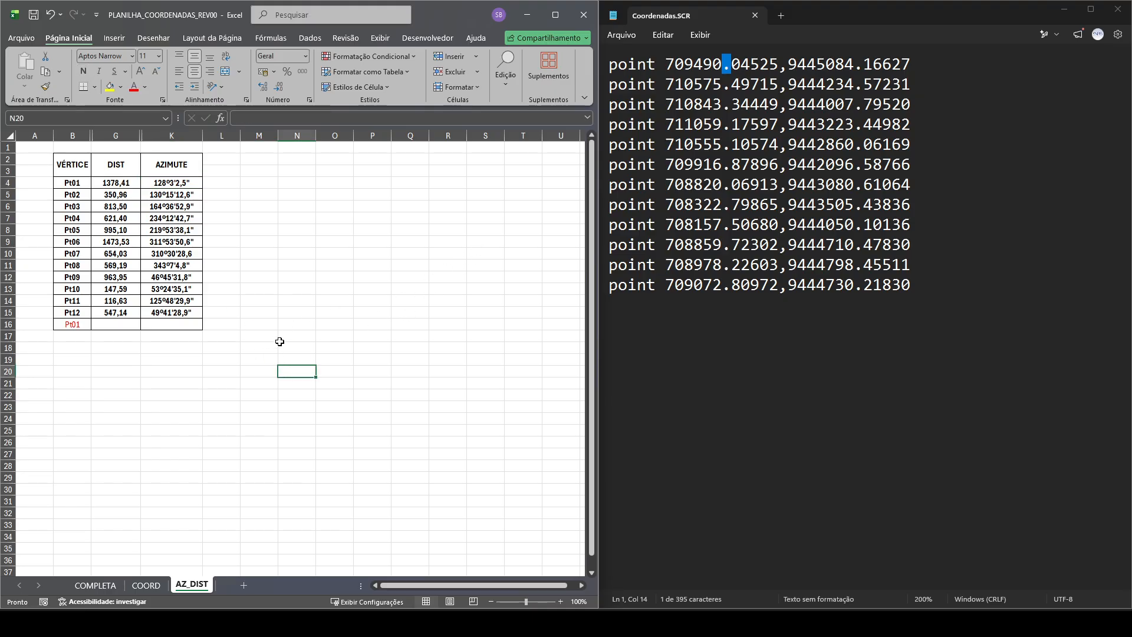
click(167, 184)
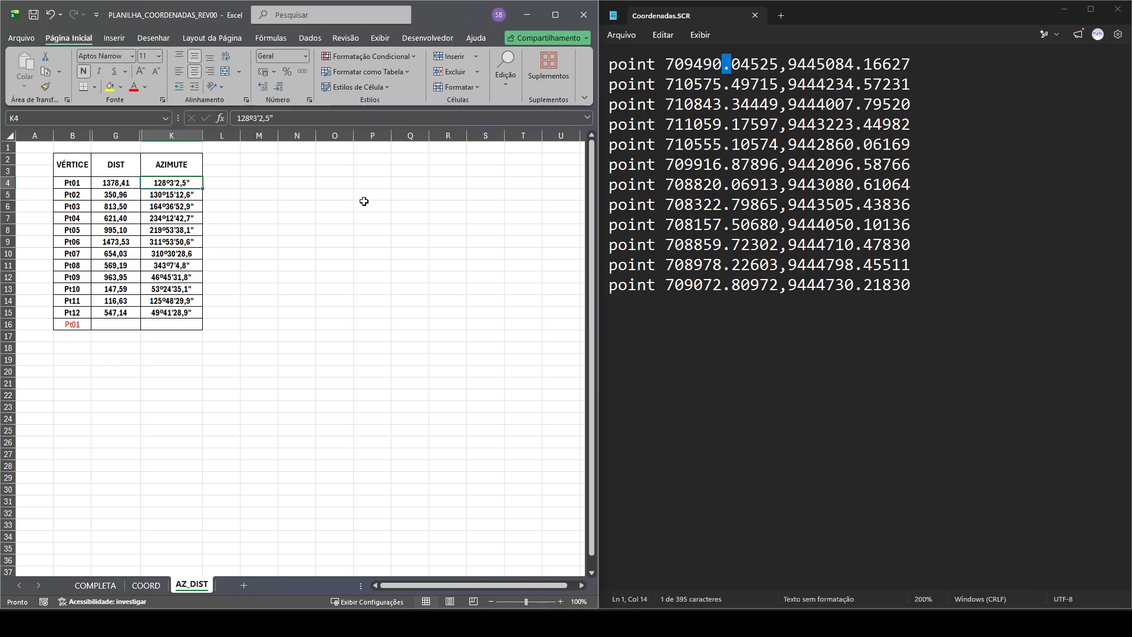
click(126, 185)
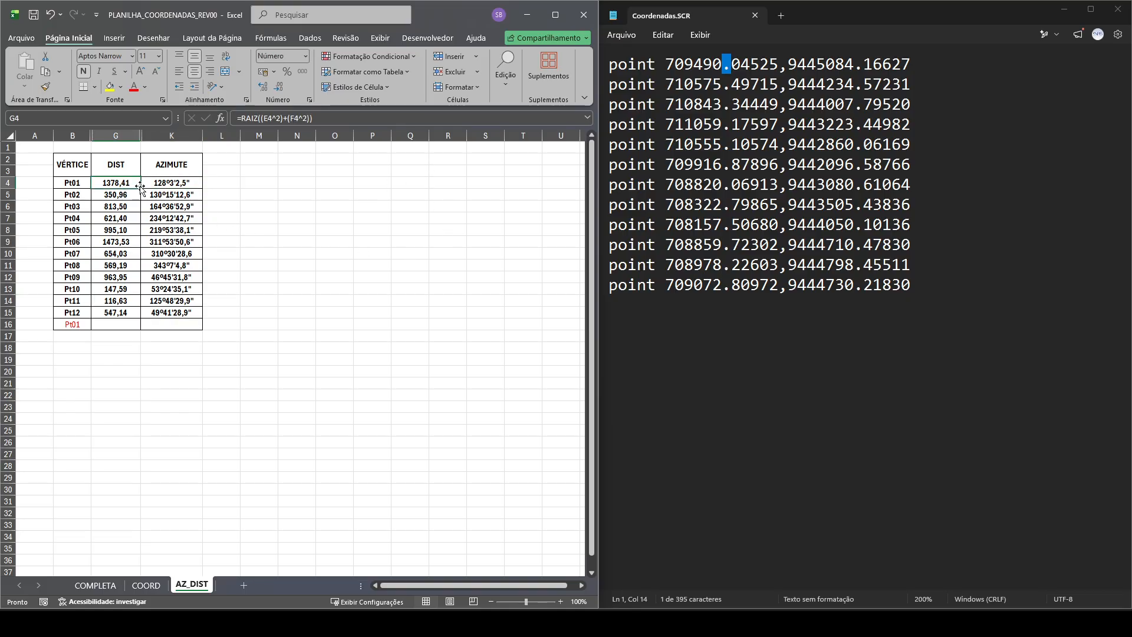
click(173, 185)
Review the DIST and AZIMUTE headers and the distances of Pt01 and Pt02 on the AZ_DIST sheet
click(815, 395)
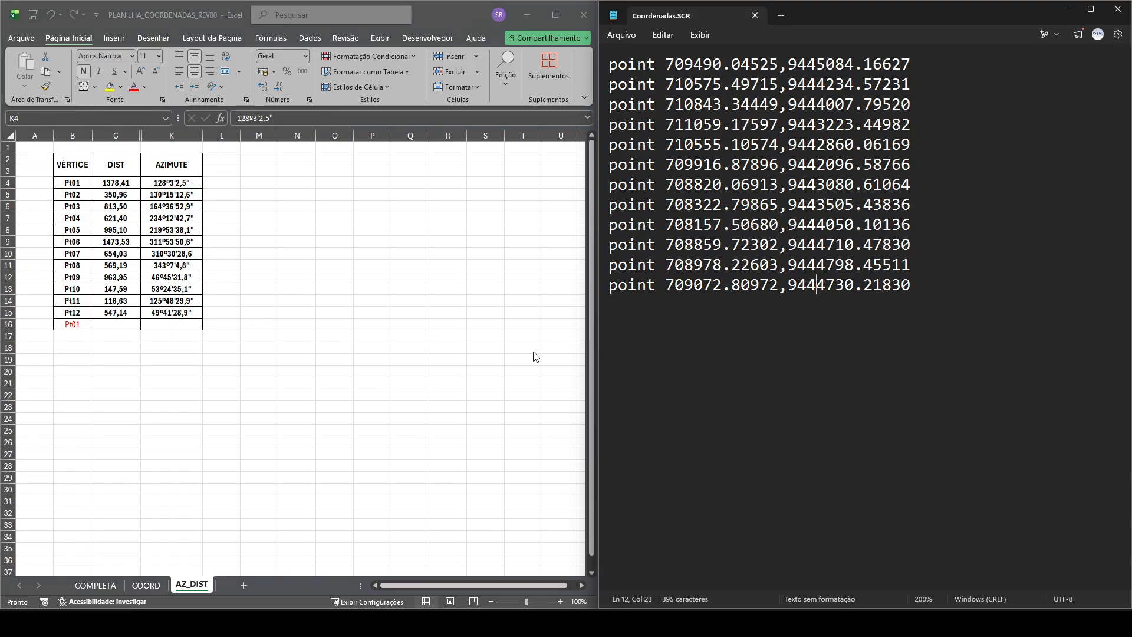
scroll(195, 372, up, 5)
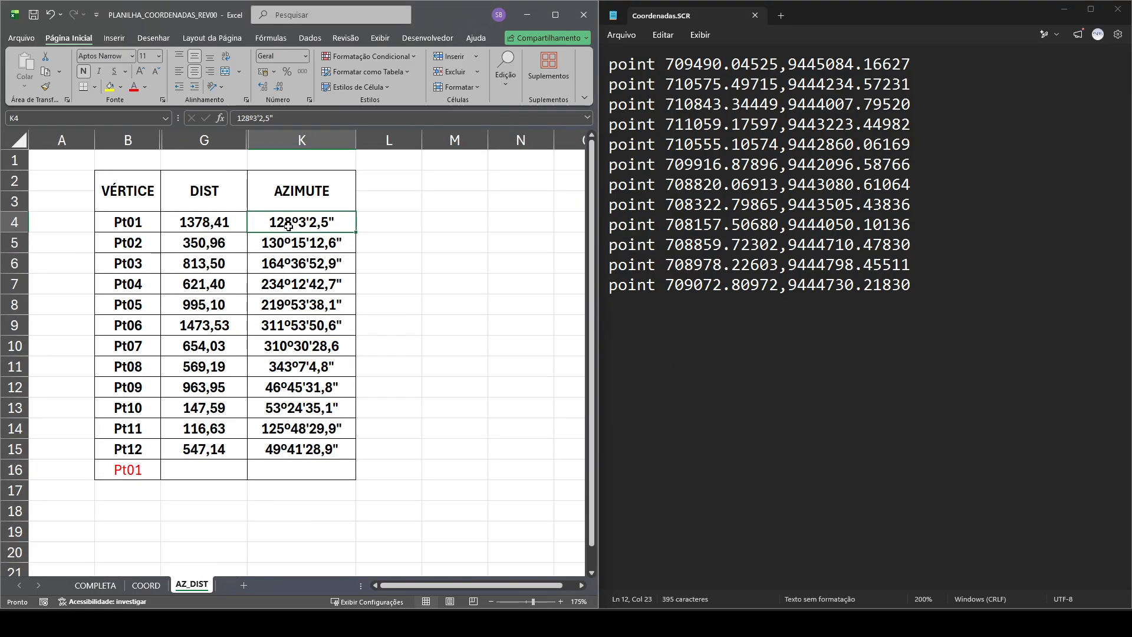
click(203, 219)
click(204, 198)
click(284, 203)
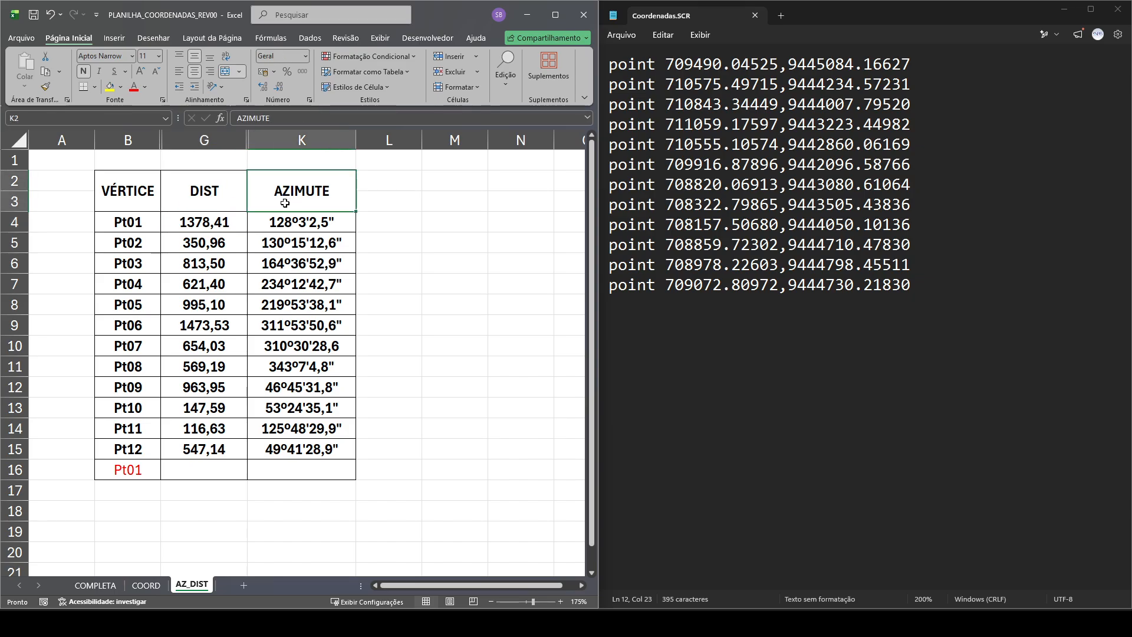
click(214, 221)
click(207, 246)
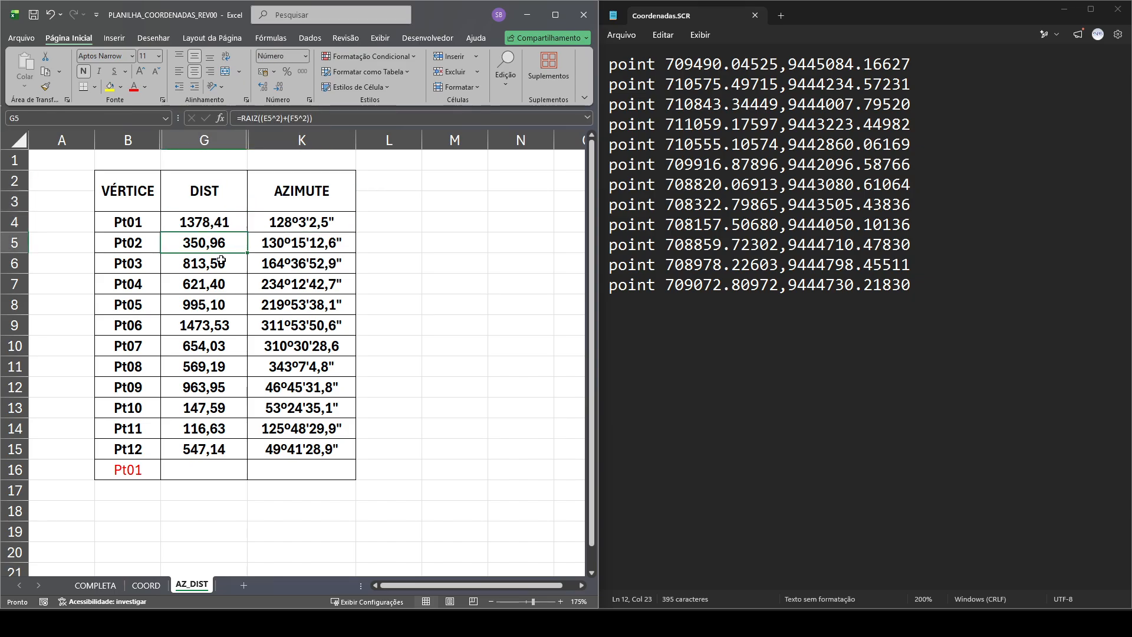
Hide row 16, the repeated closing Pt01 row, on the AZ_DIST sheet
right_click(16, 470)
click(68, 452)
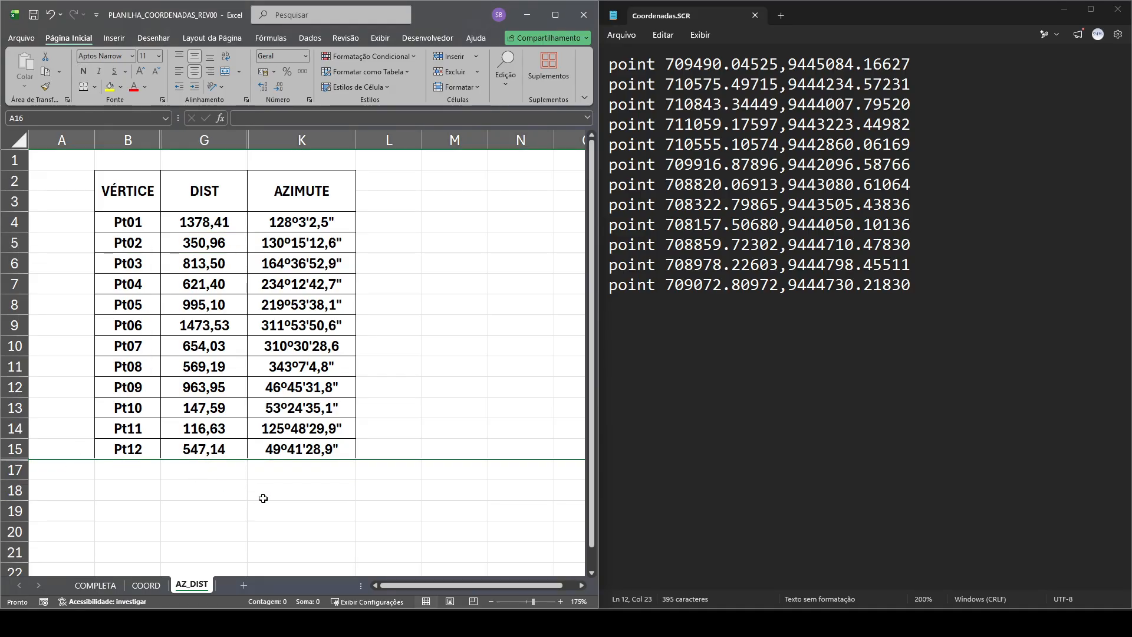
click(264, 505)
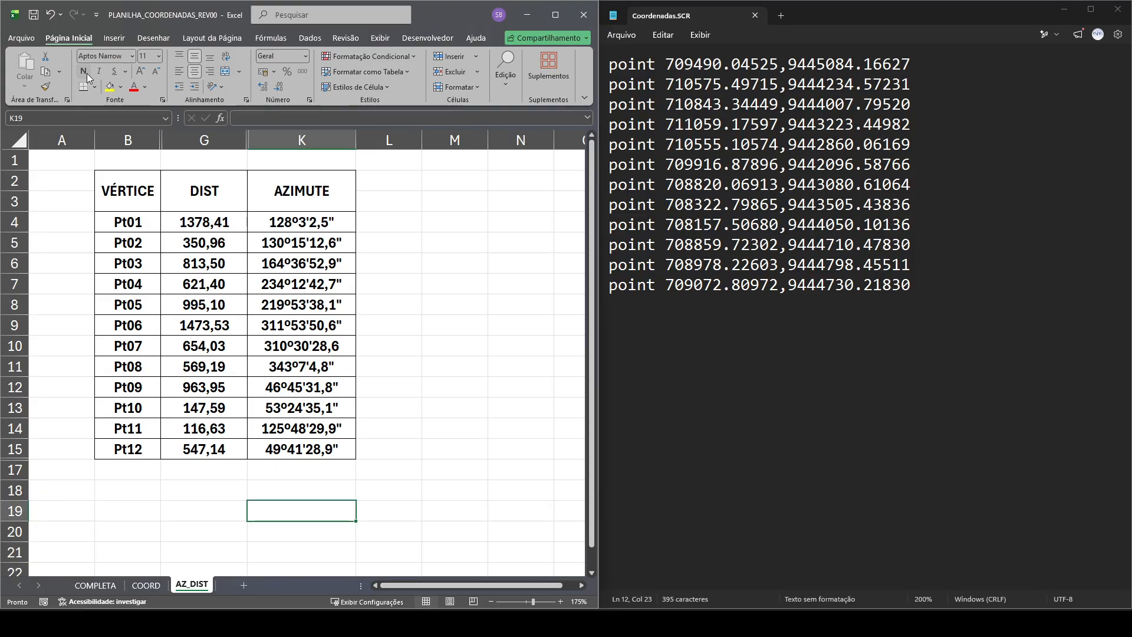
click(324, 225)
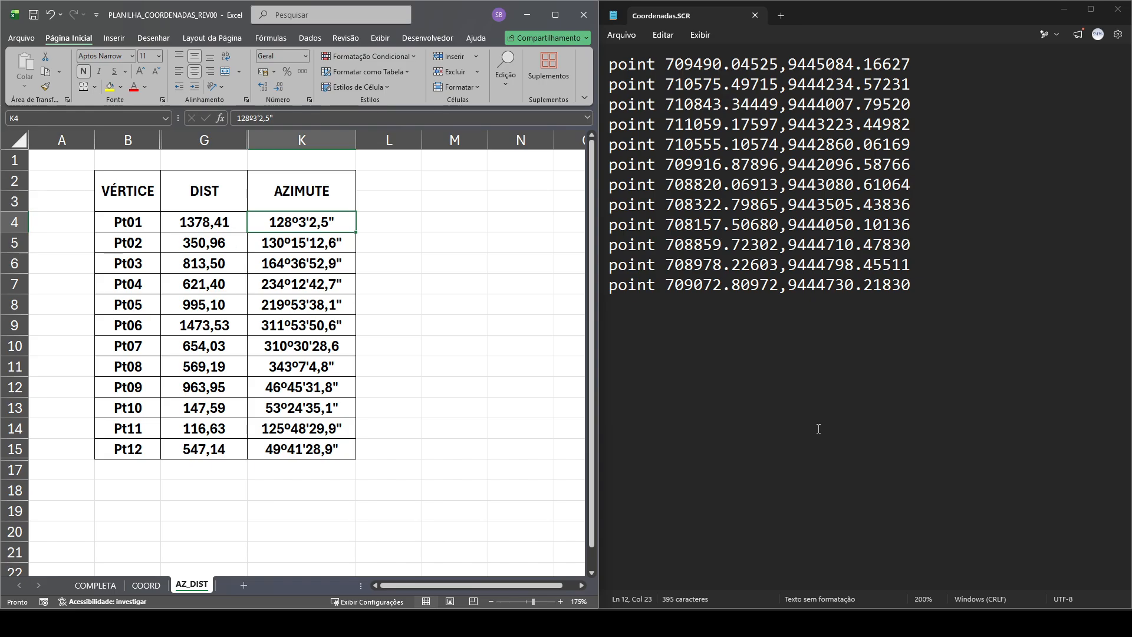
Copy the E and N values of Pt01 through Pt12 from the COORD sheet into a new, empty Notepad document
click(145, 585)
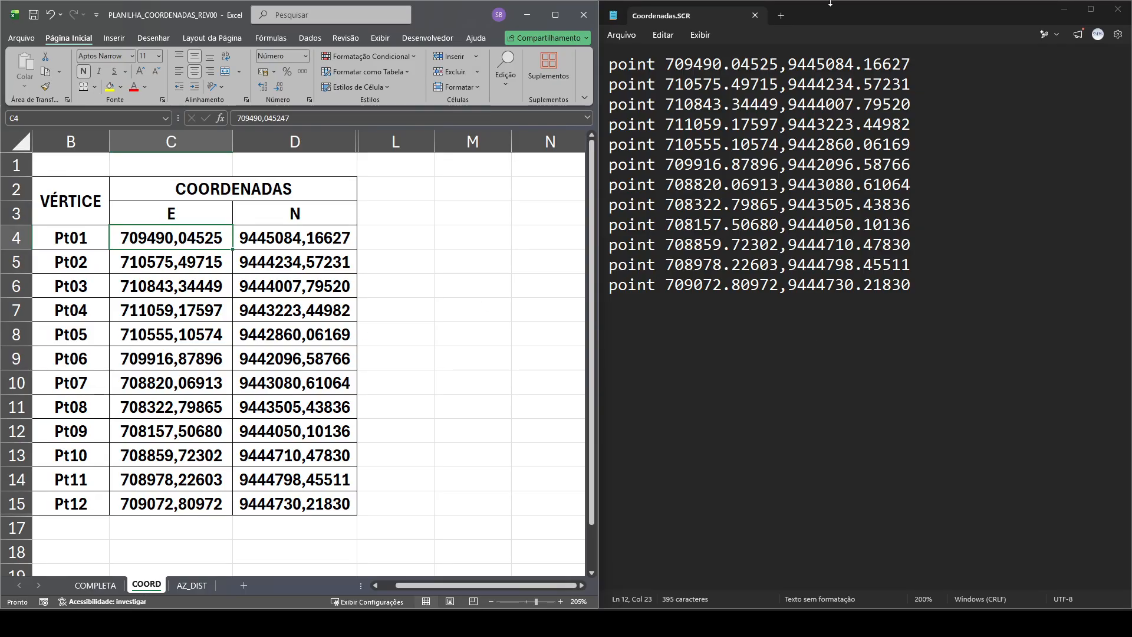
click(781, 16)
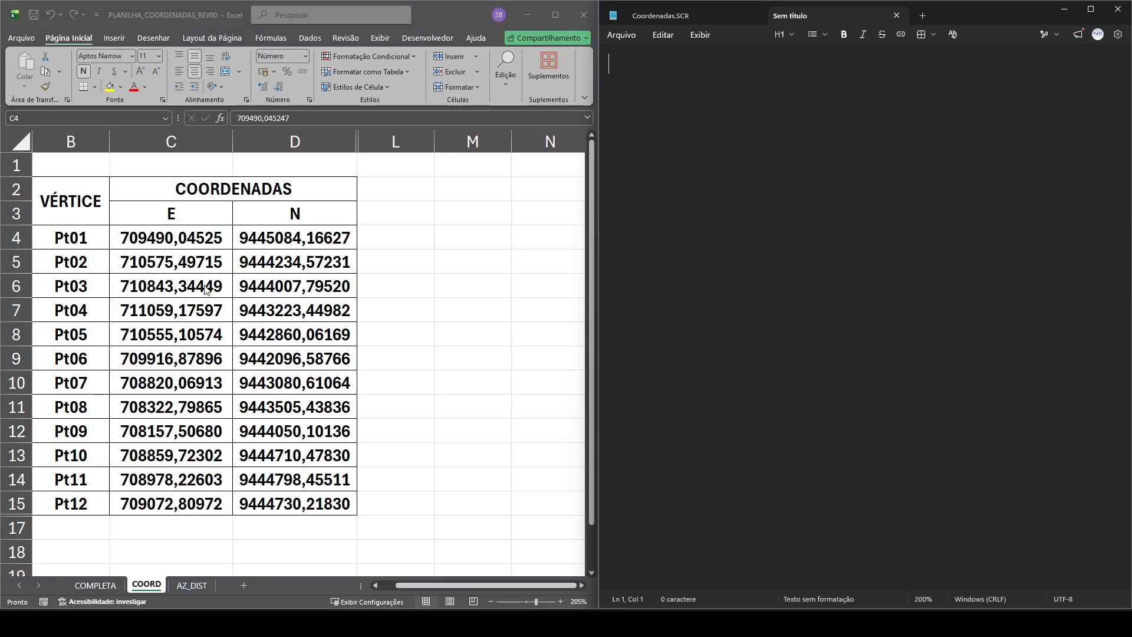
drag(157, 241, 265, 500)
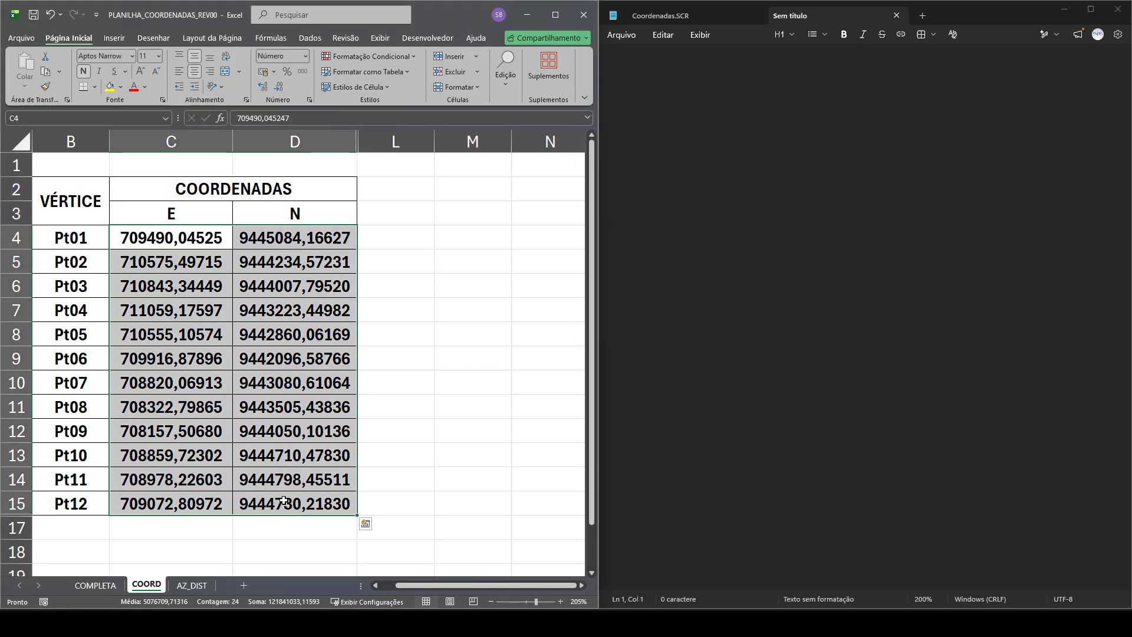
key(ctrl+c)
click(709, 222)
key(ctrl+v)
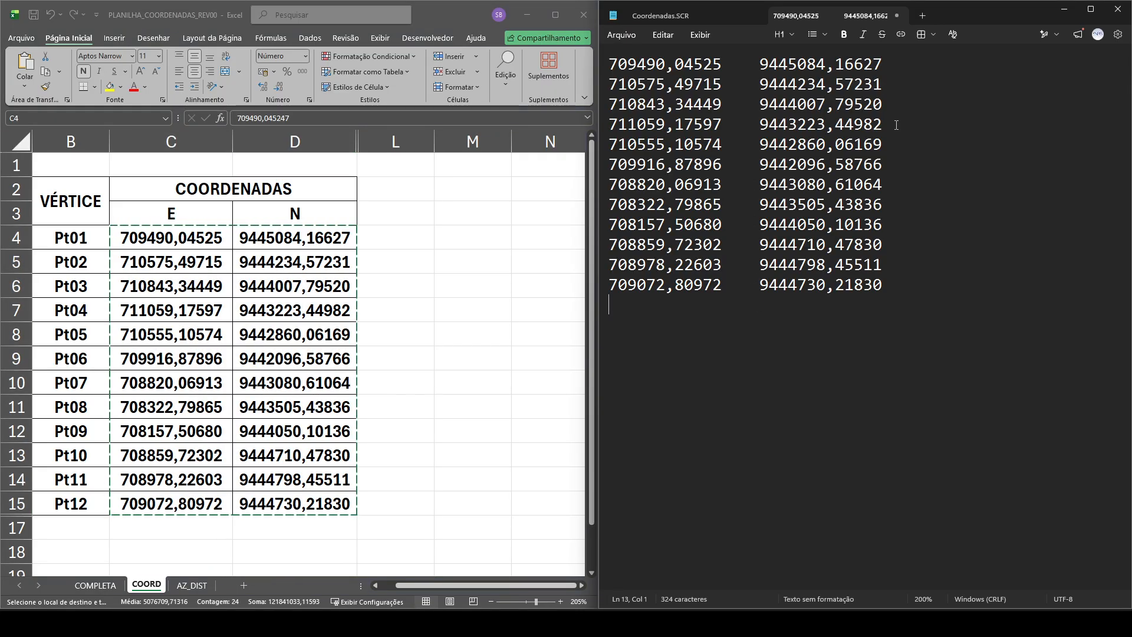
Replace every comma with a period in the pasted coordinate list
click(663, 35)
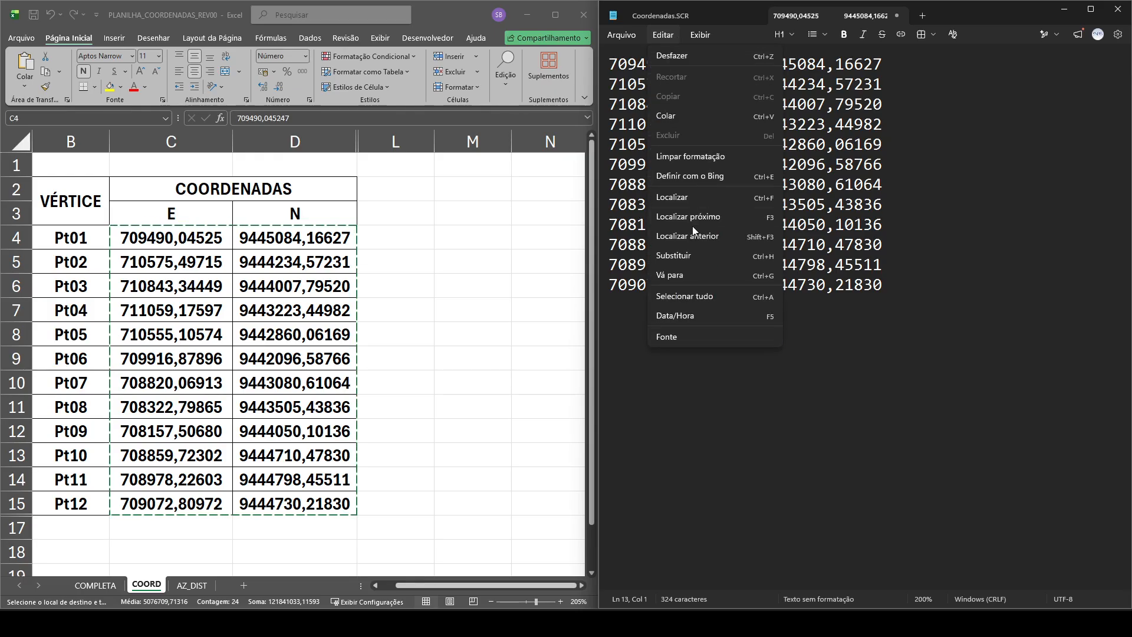
click(682, 260)
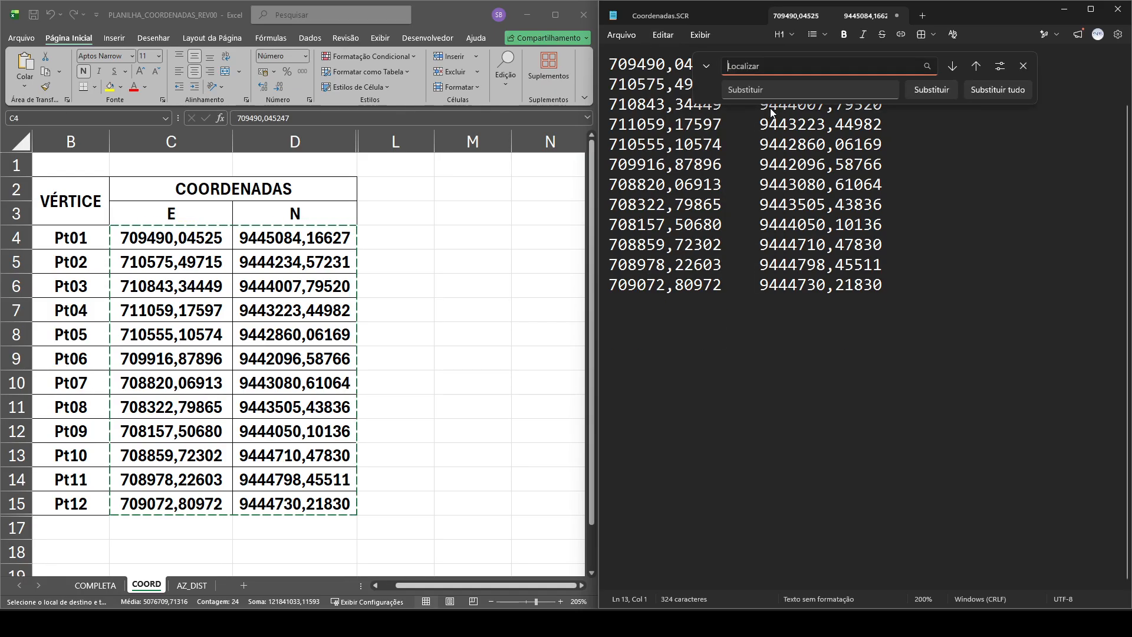
text(,)
click(750, 89)
text(.)
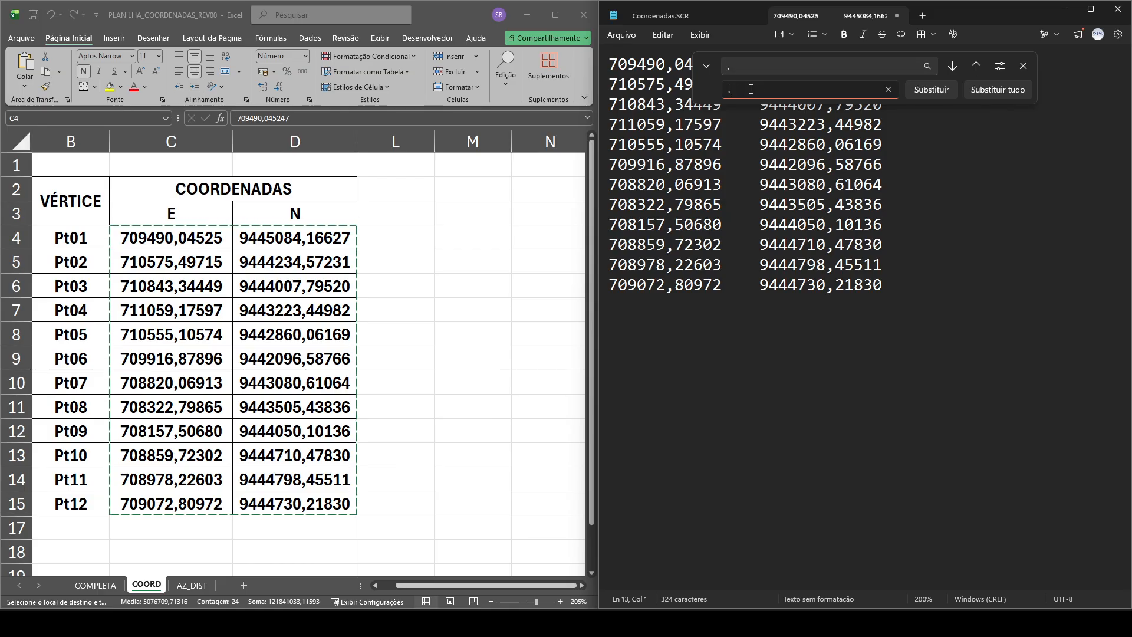
click(975, 93)
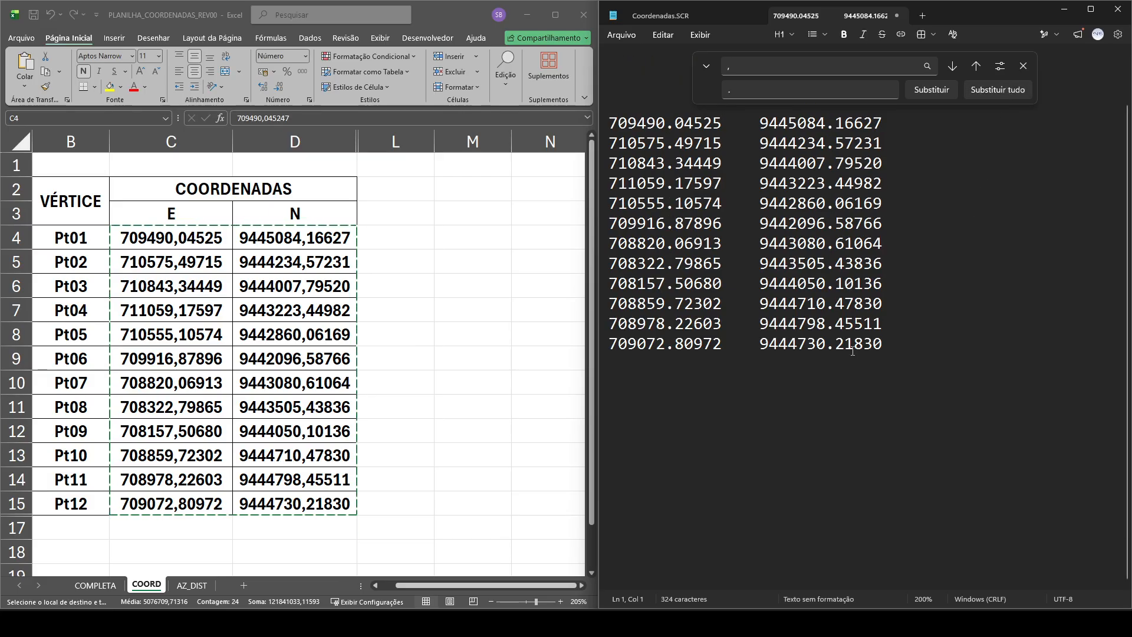
Replace every tab between the E and N values with a comma, and close the find-and-replace bar
click(753, 67)
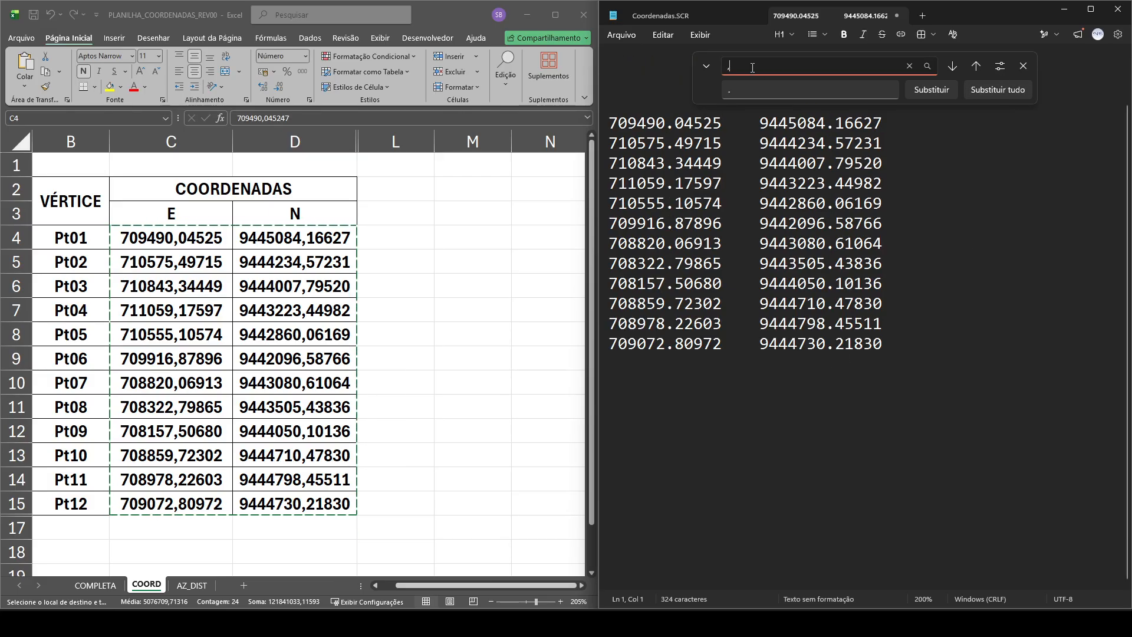
drag(724, 123, 752, 124)
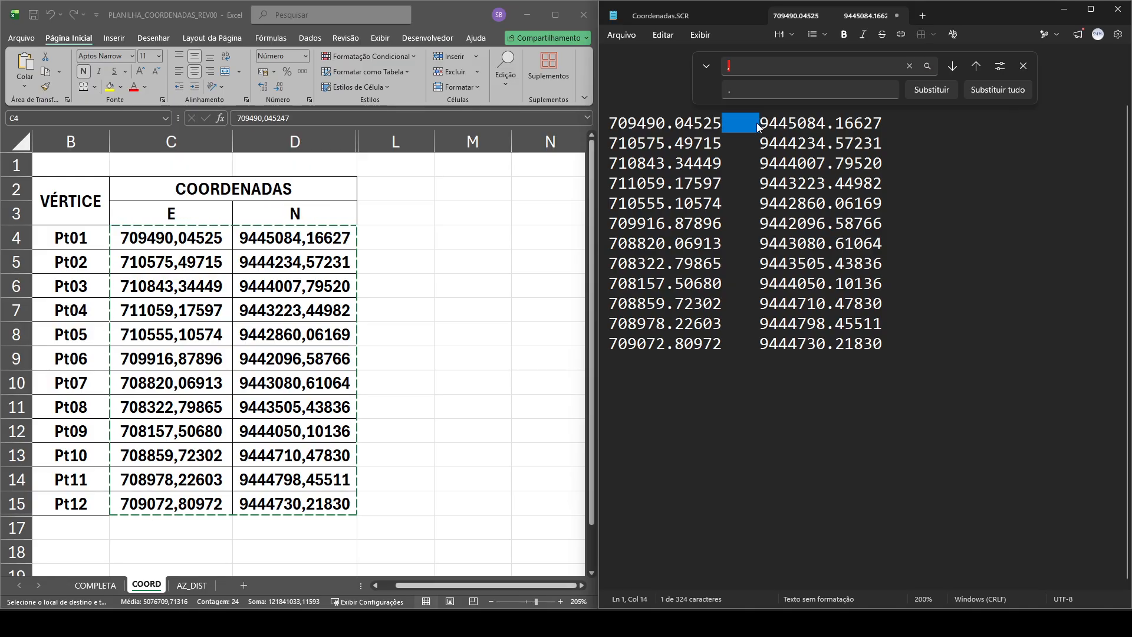
key(ctrl+c)
click(730, 73)
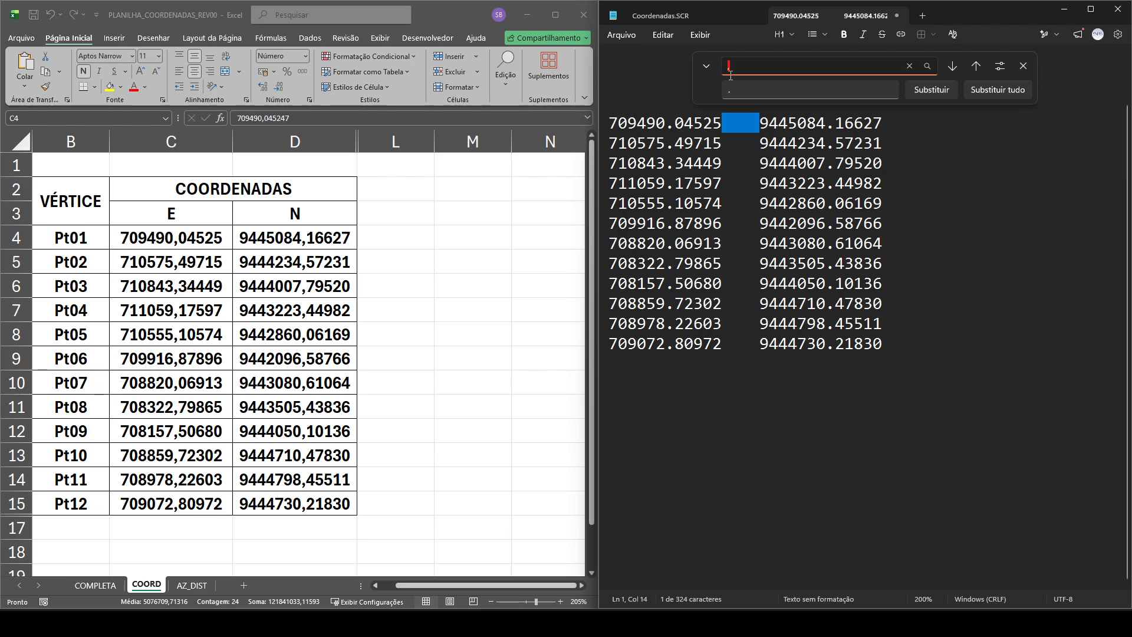
key(ctrl+v)
drag(760, 92, 706, 88)
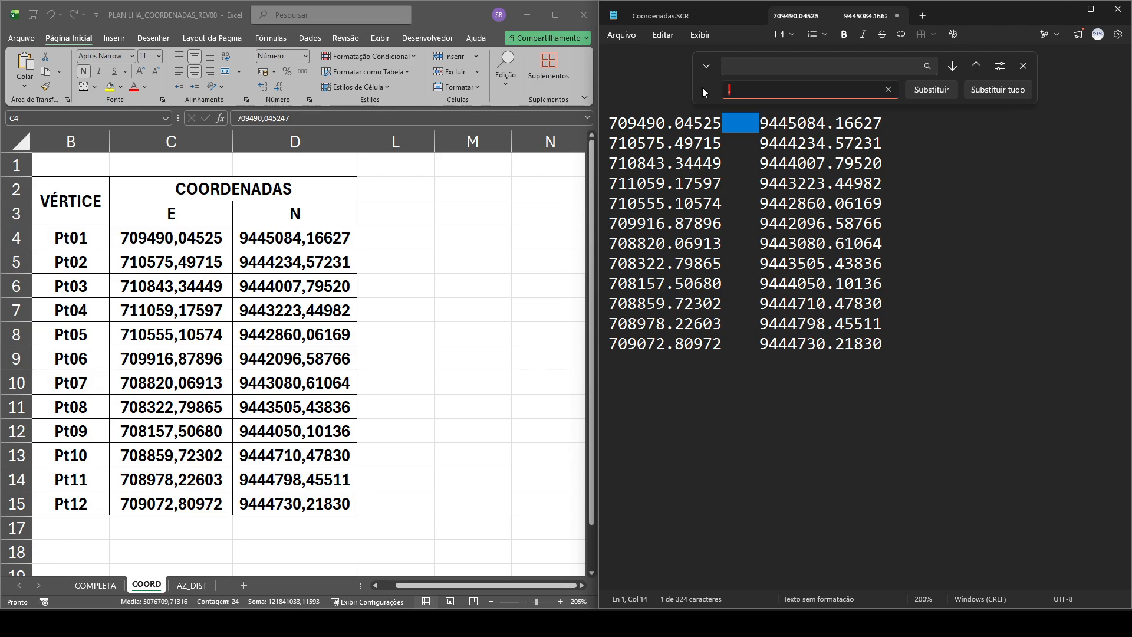
click(1010, 87)
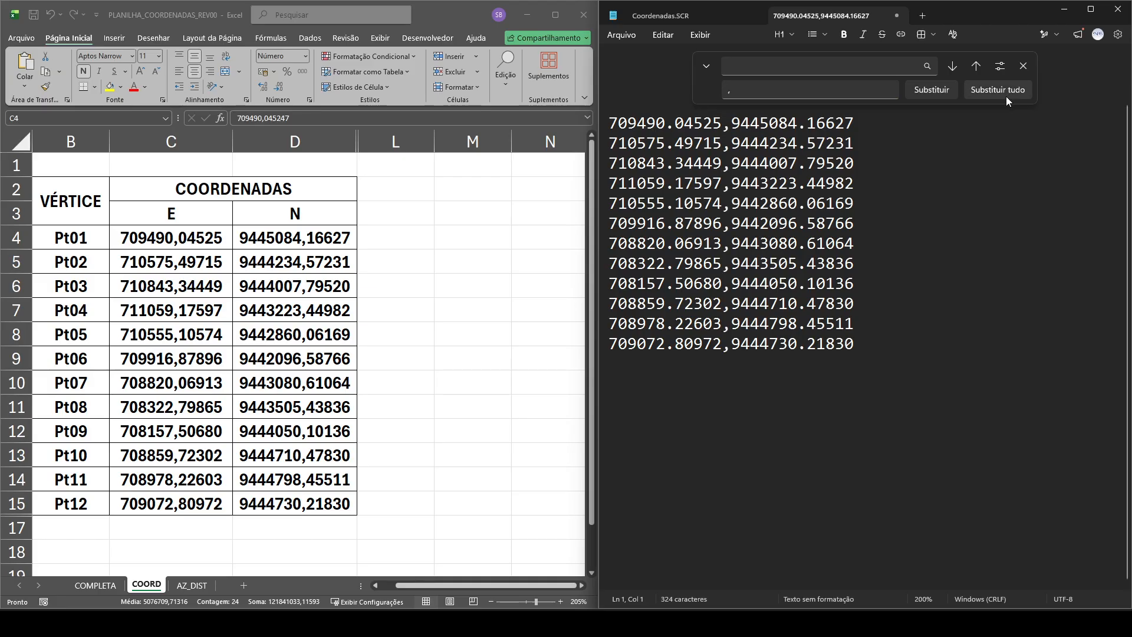
click(1023, 66)
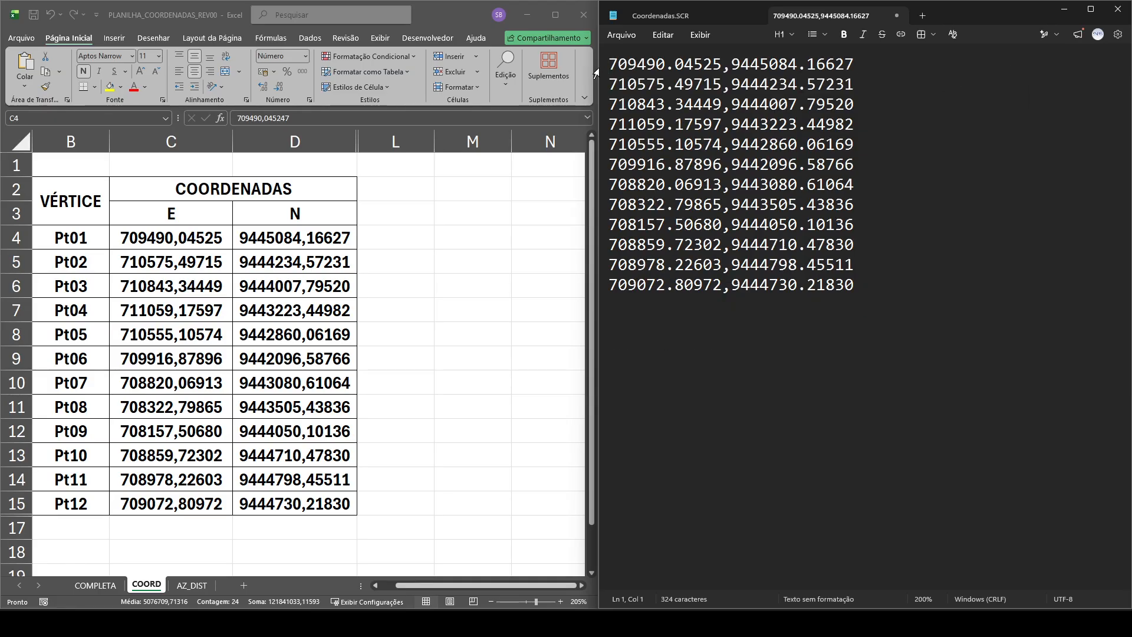
Insert "point " before the first coordinate pair and copy that prefix, including its trailing space
text(point)
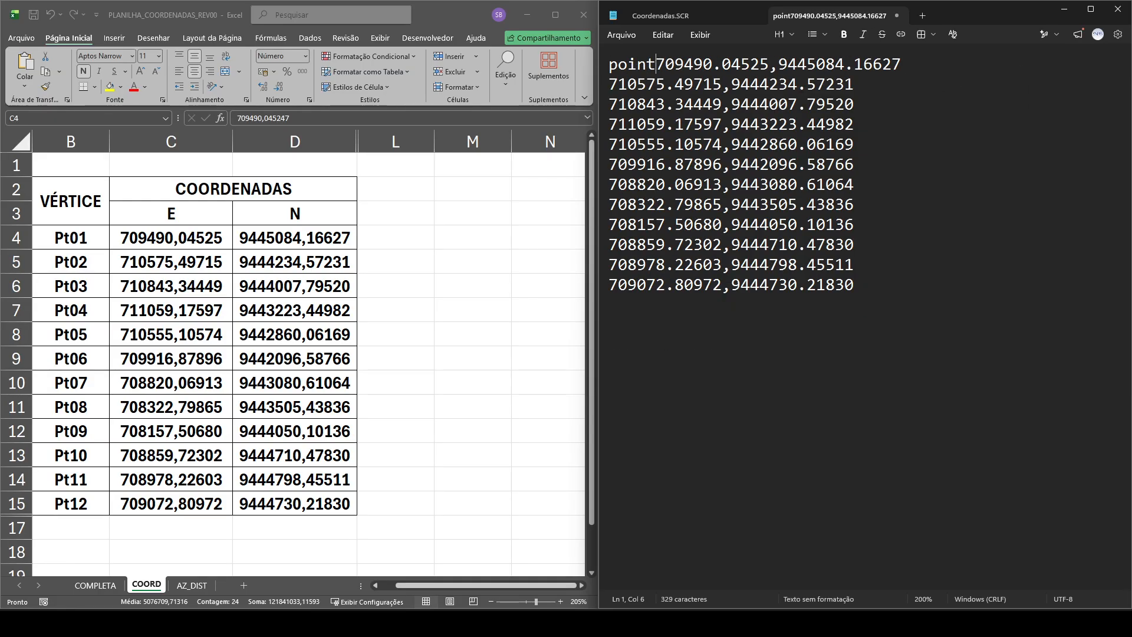
key(Down)
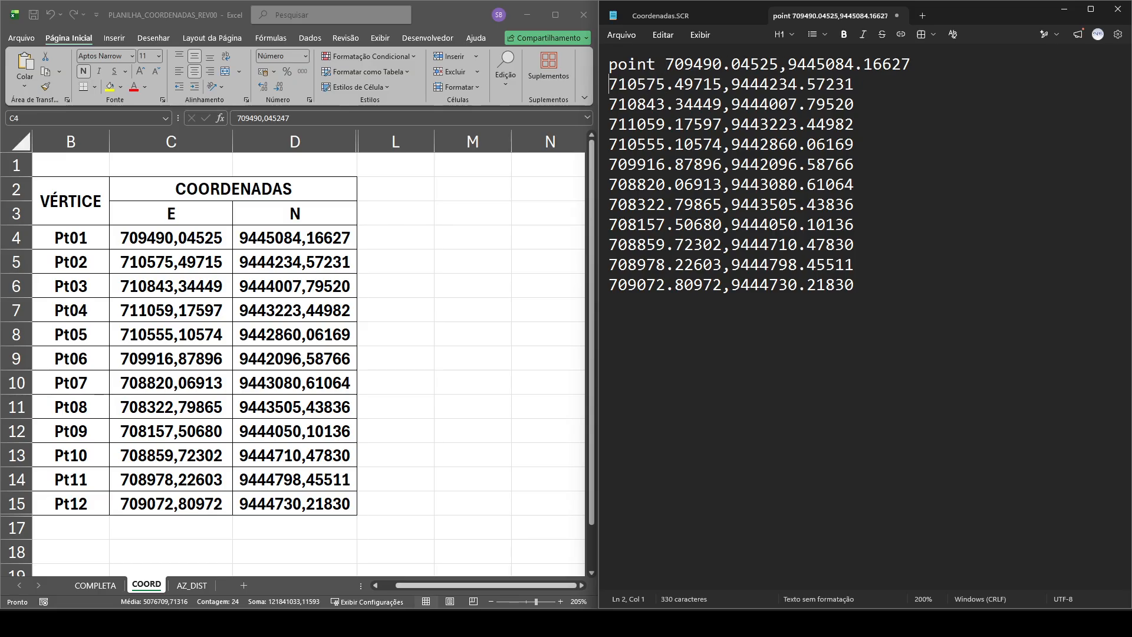
key(Up)
key(shift+Right)
key(shift+Right)
key(shift+Right)
key(shift+Right)
key(shift+Right)
key(shift+Right)
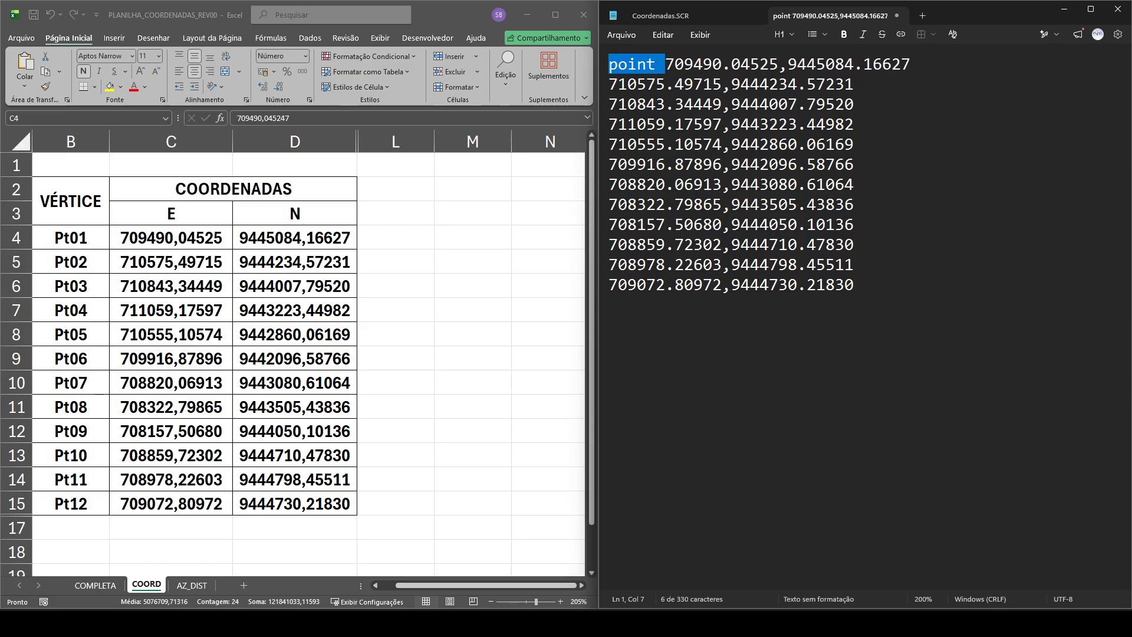
key(ctrl+c)
Paste the "point " prefix at the start of each of the remaining eleven coordinate lines
key(Down)
key(Left)
key(Left)
key(Left)
key(Left)
key(Left)
key(Left)
key(ctrl+v)
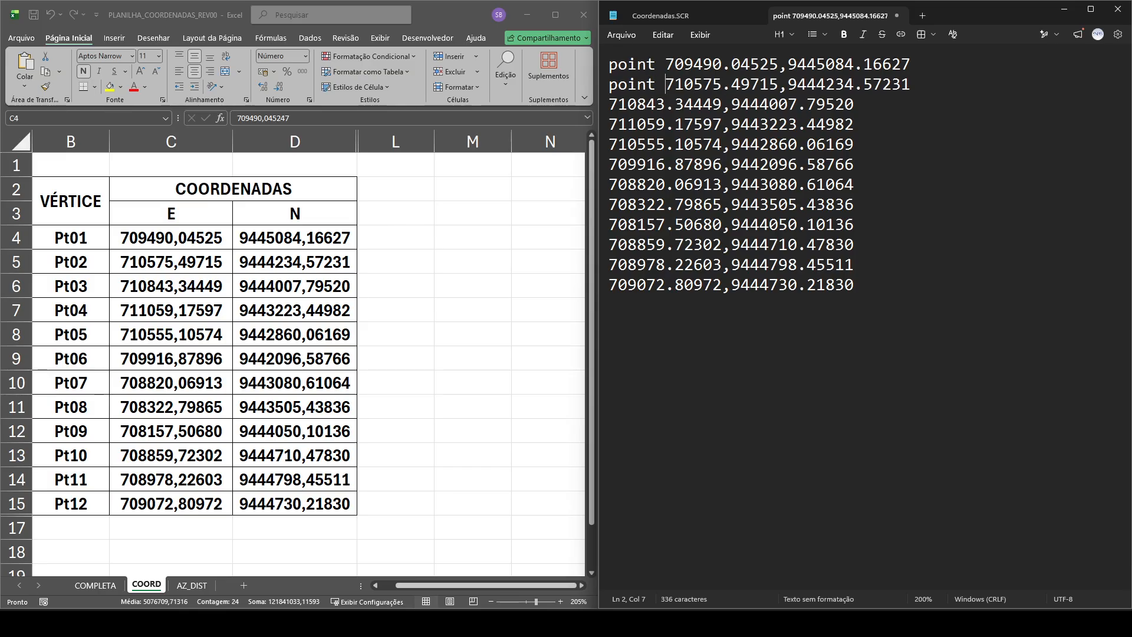
key(Left)
key(ctrl+v)
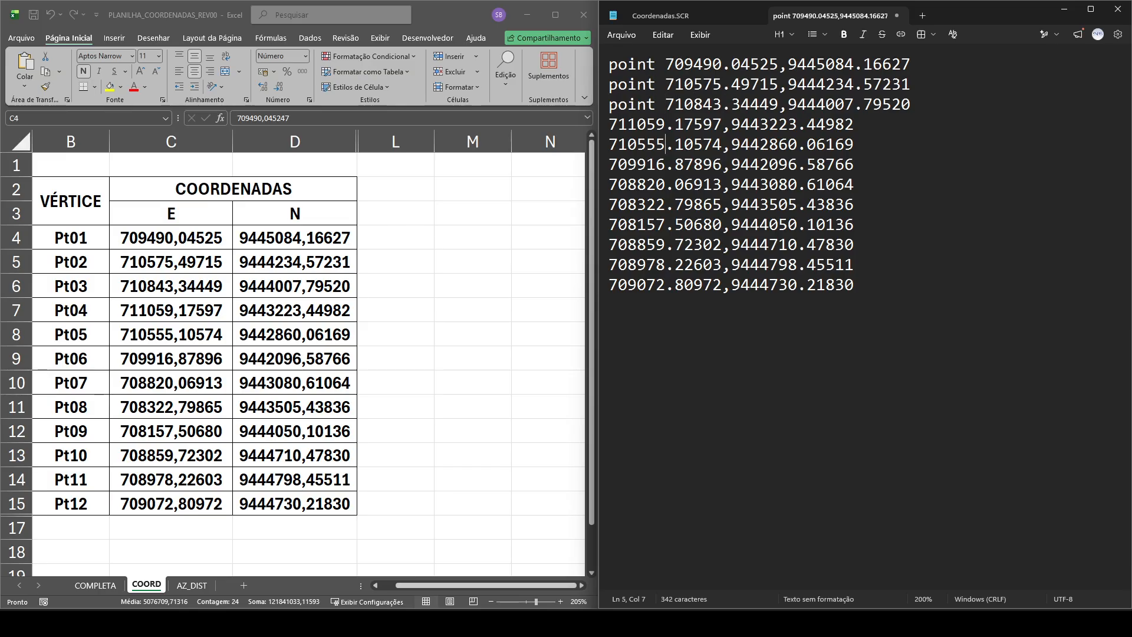
key(Up)
key(Left)
key(Left)
key(Left)
key(Left)
key(Left)
key(Left)
key(ctrl+v)
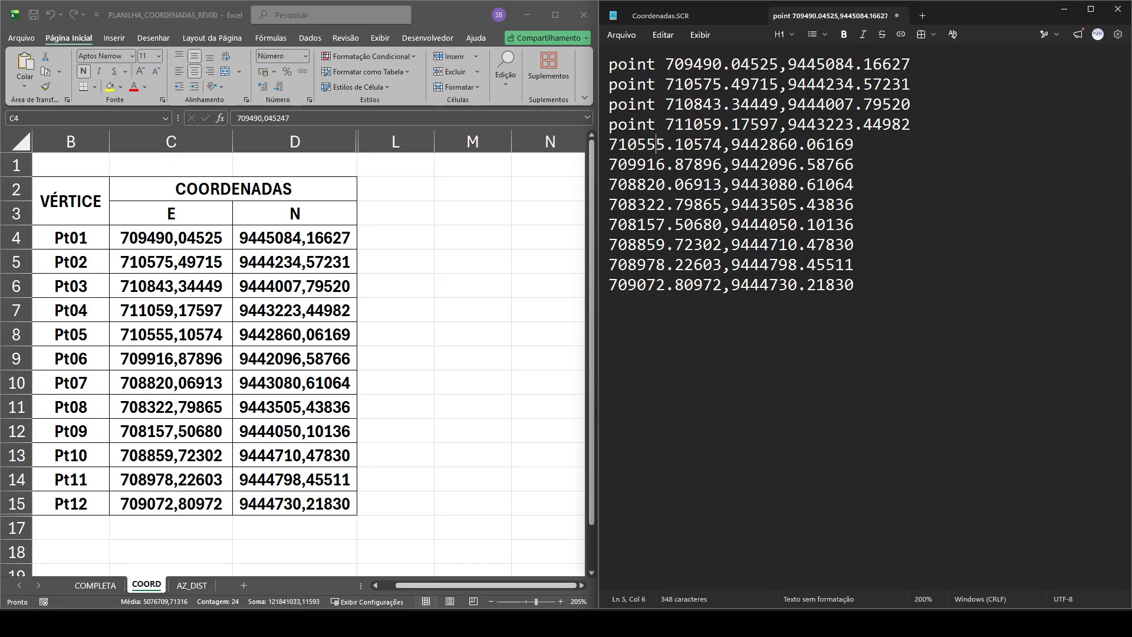
key(Left)
key(ctrl+v)
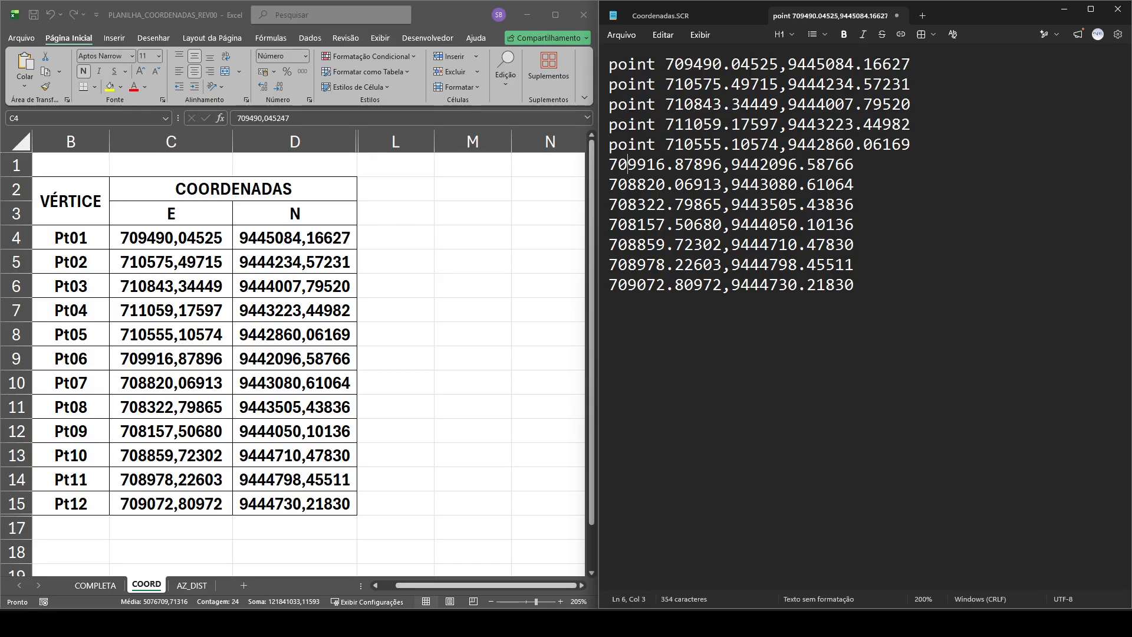
key(Left)
key(Left)
key(ctrl+v)
key(Down)
key(Left)
key(Left)
key(Left)
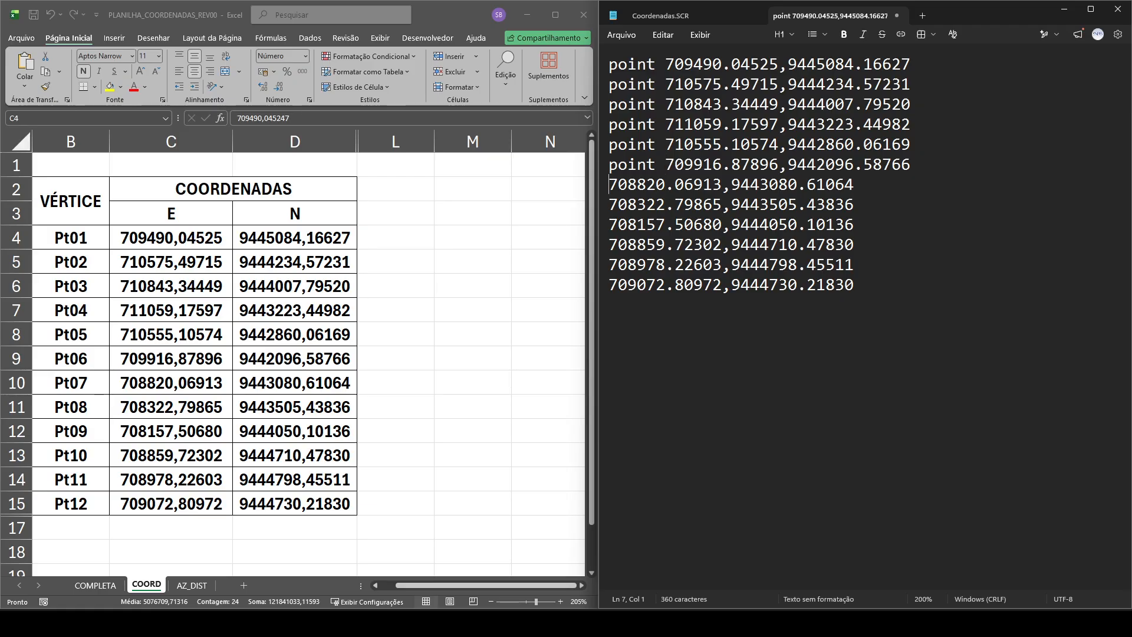
key(ctrl+v)
key(Down)
key(ctrl+v)
key(Down)
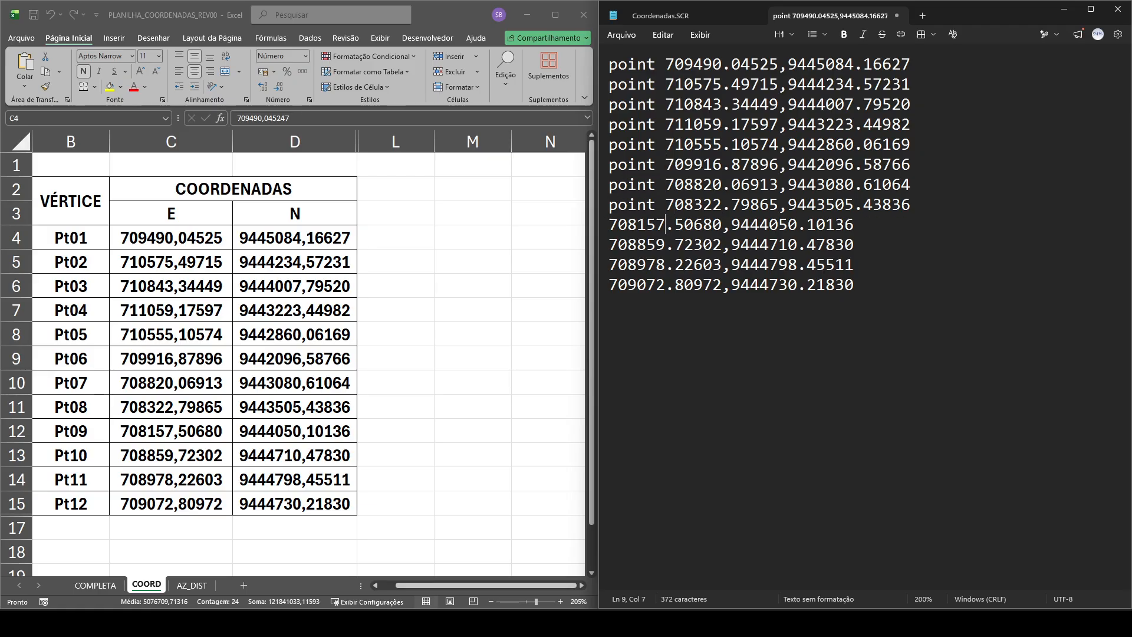
key(Left)
key(Left)
key(Left)
key(ctrl+v)
key(Down)
key(Left)
key(Left)
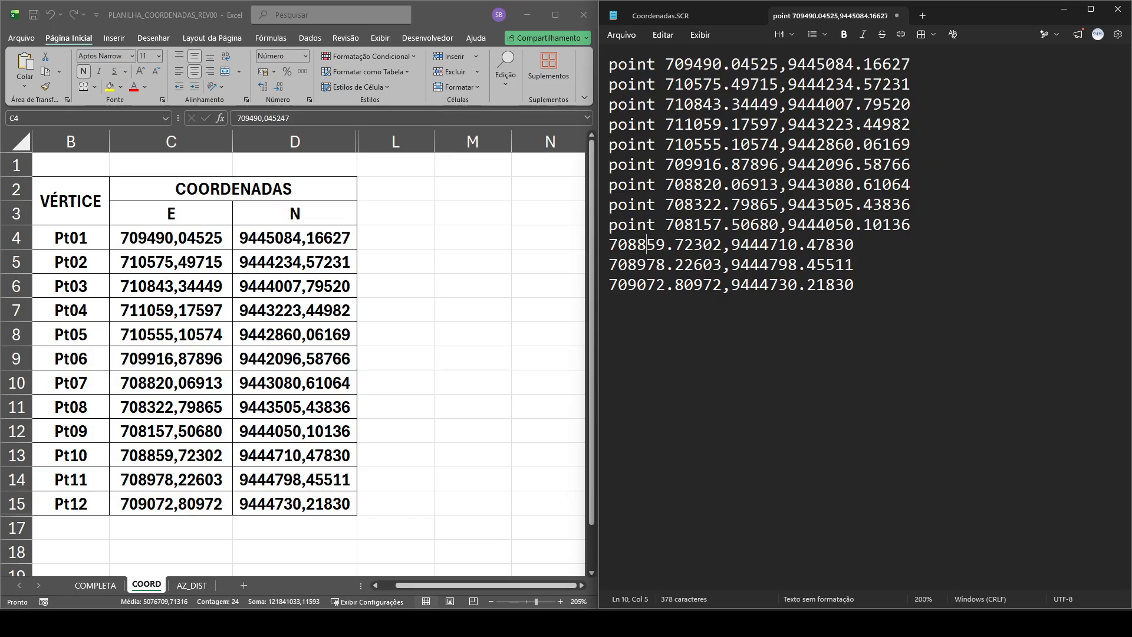
key(Left)
key(ctrl+v)
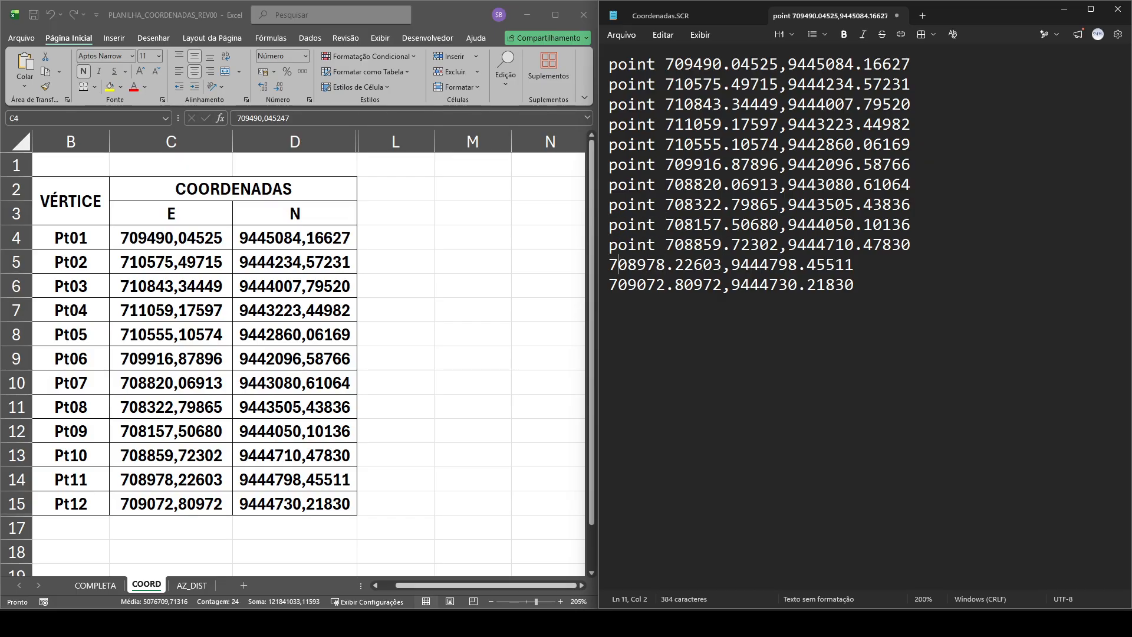
key(Left)
key(ctrl+v)
key(Down)
key(Left)
key(Left)
key(Left)
key(Left)
key(Left)
key(Left)
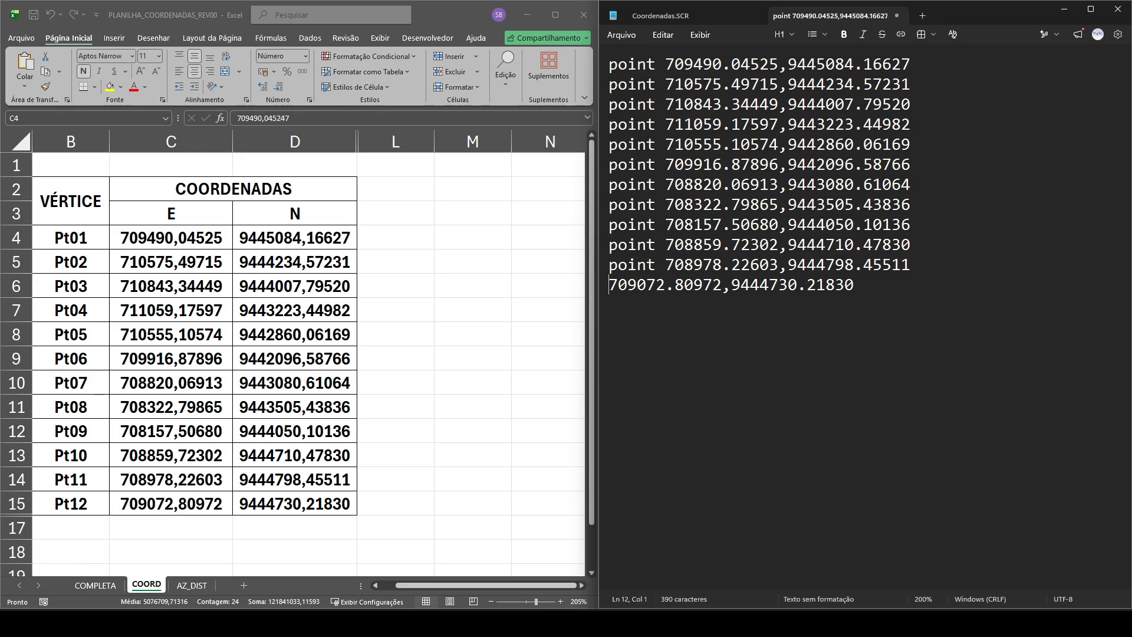
key(ctrl+v)
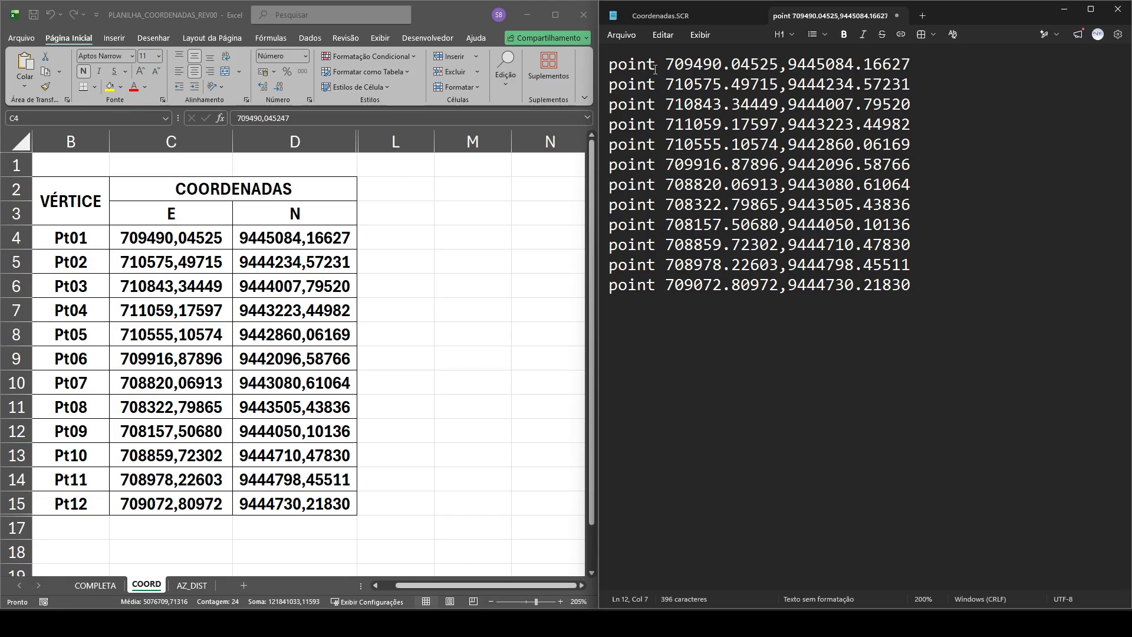
Examine the space, the E value and the N value in the first script line
drag(656, 65, 663, 65)
drag(665, 65, 778, 65)
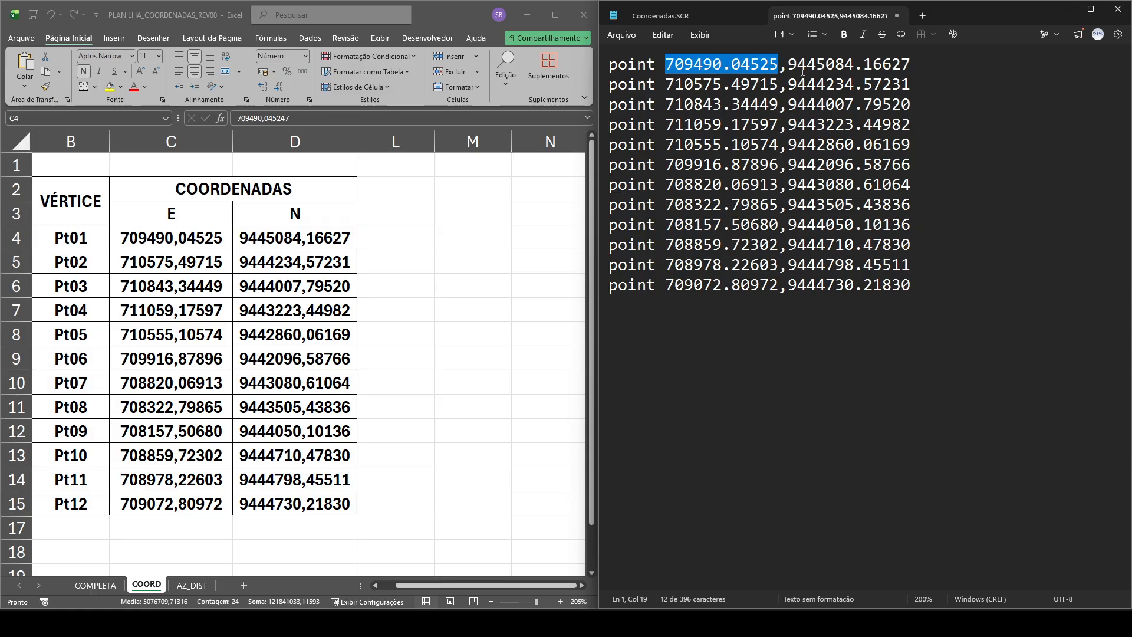
drag(790, 64, 908, 69)
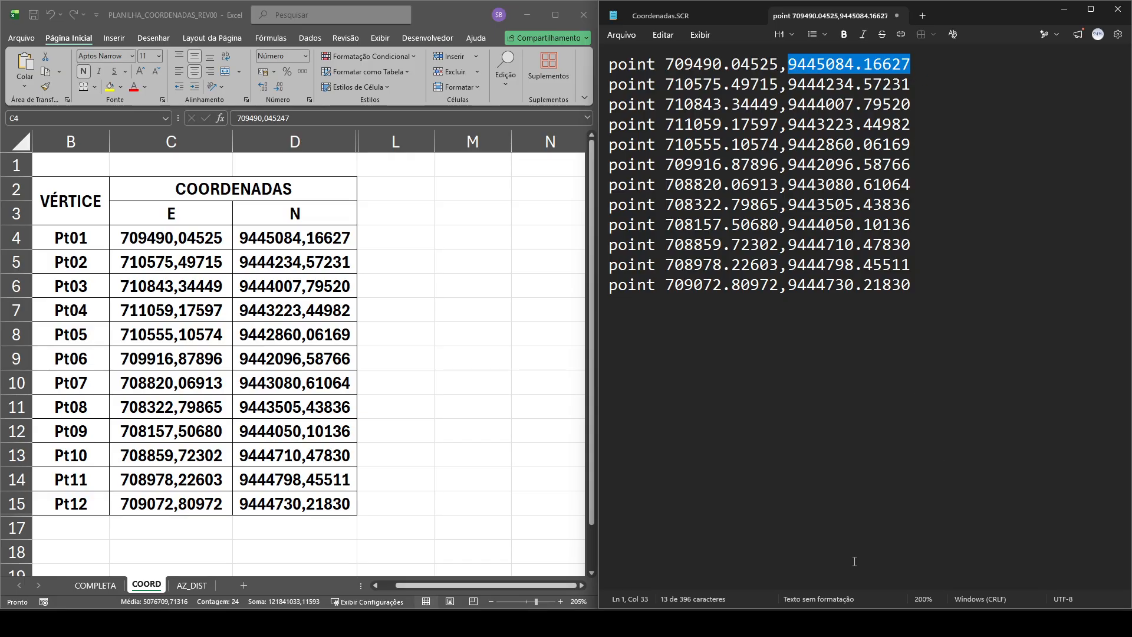
Switch to AutoCAD and try the Point command with X 7884 and Y 35484
click(819, 567)
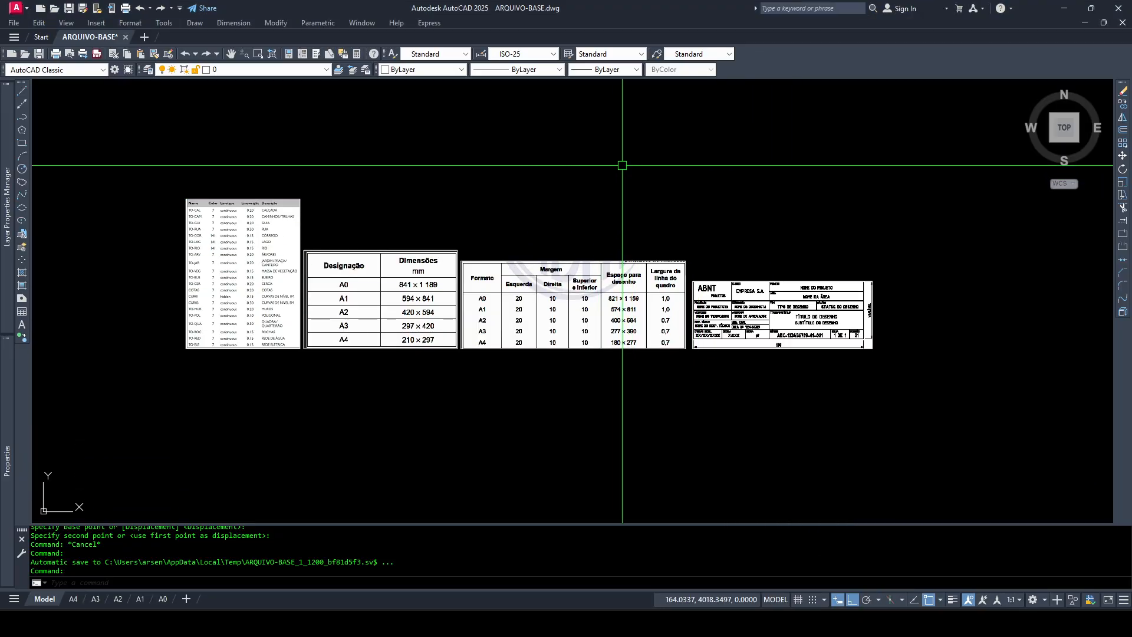
text(POINT)
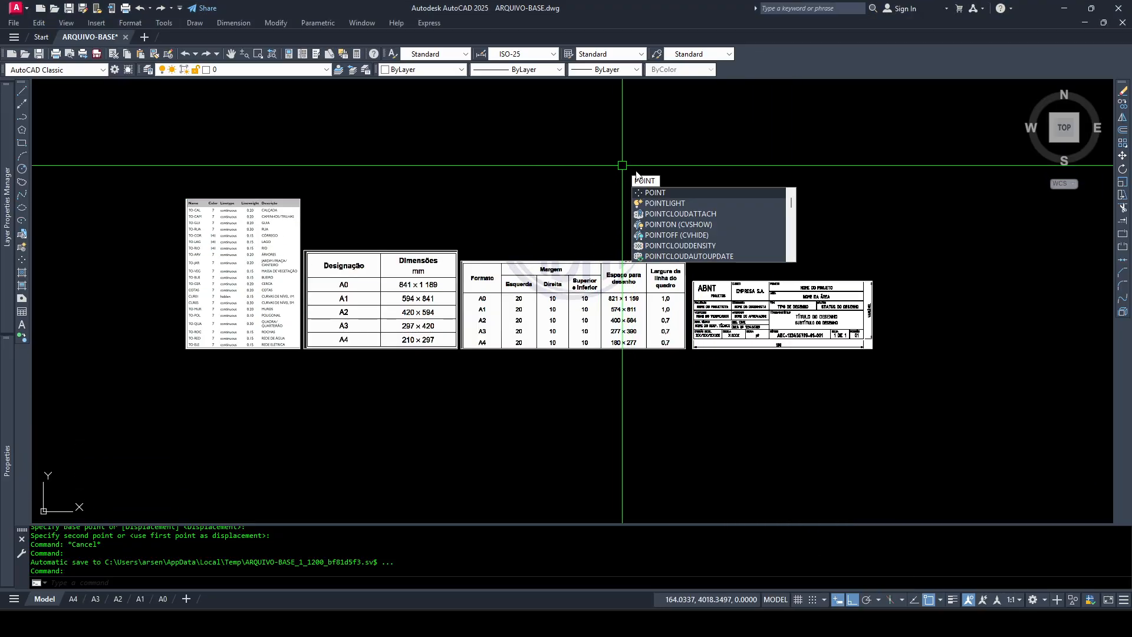
key(Return)
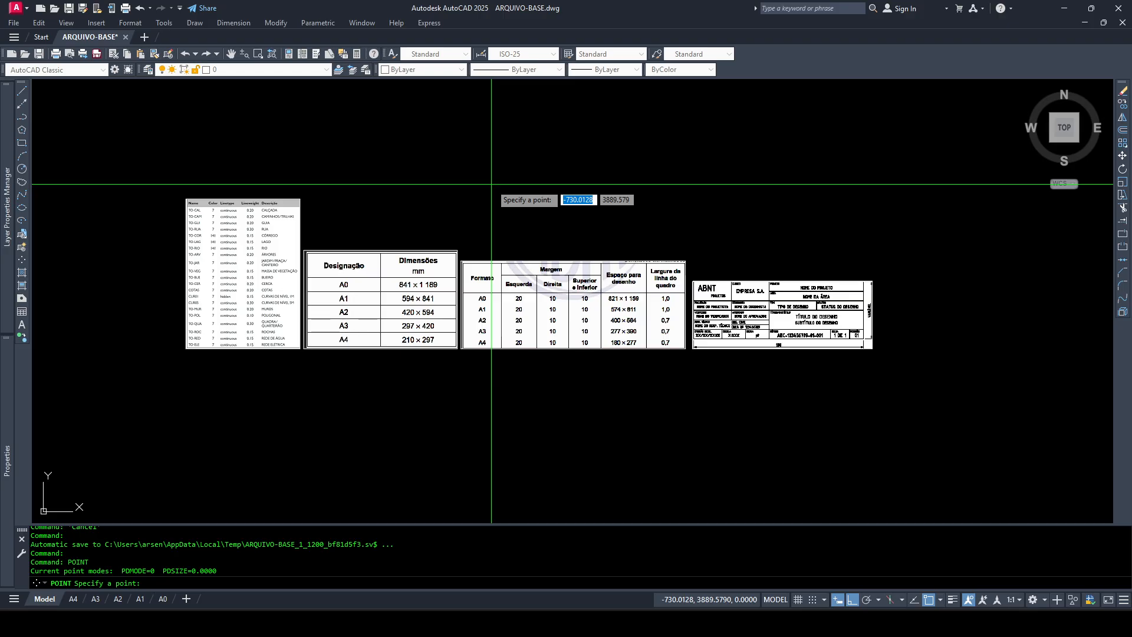
text(.)
key(BackSpace)
text(7884)
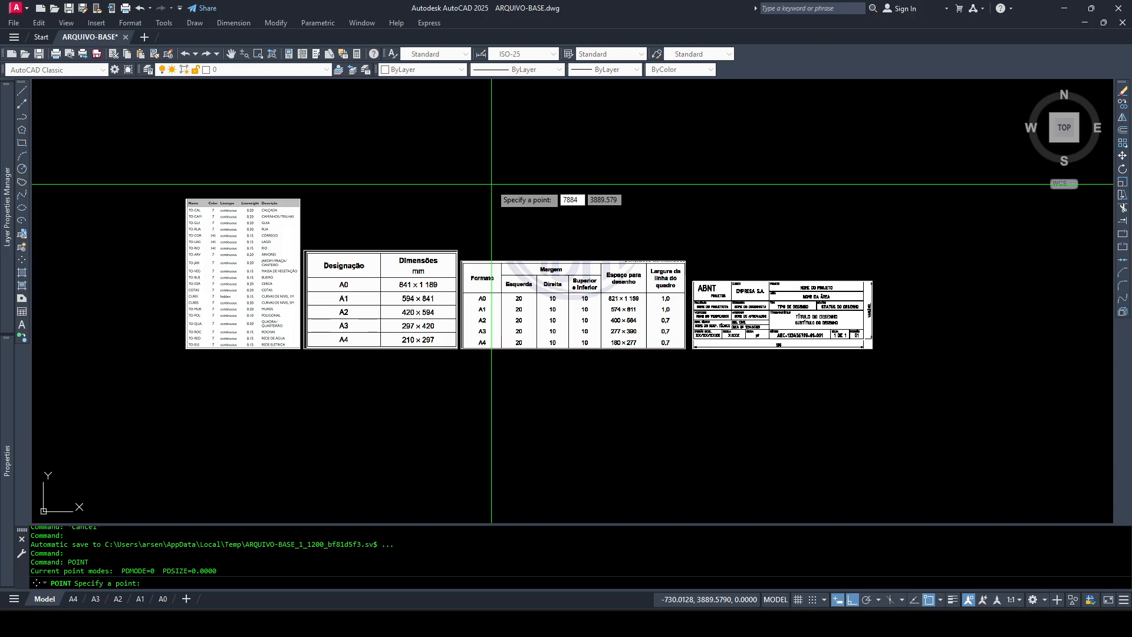
key(Tab)
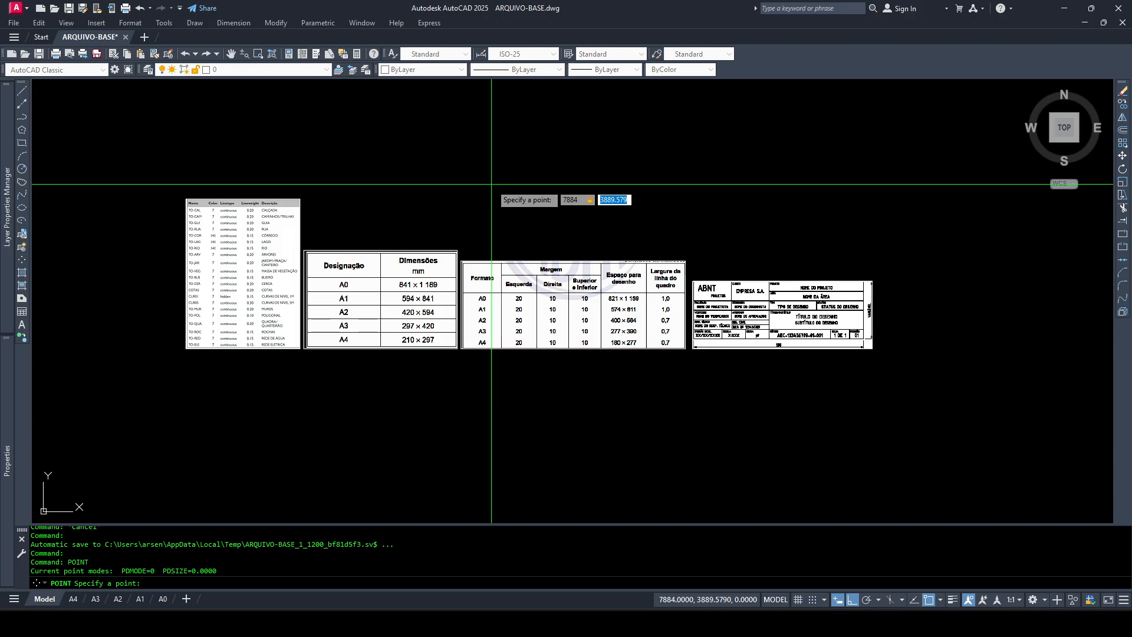
text(,)
key(Return)
text(35484)
key(Tab)
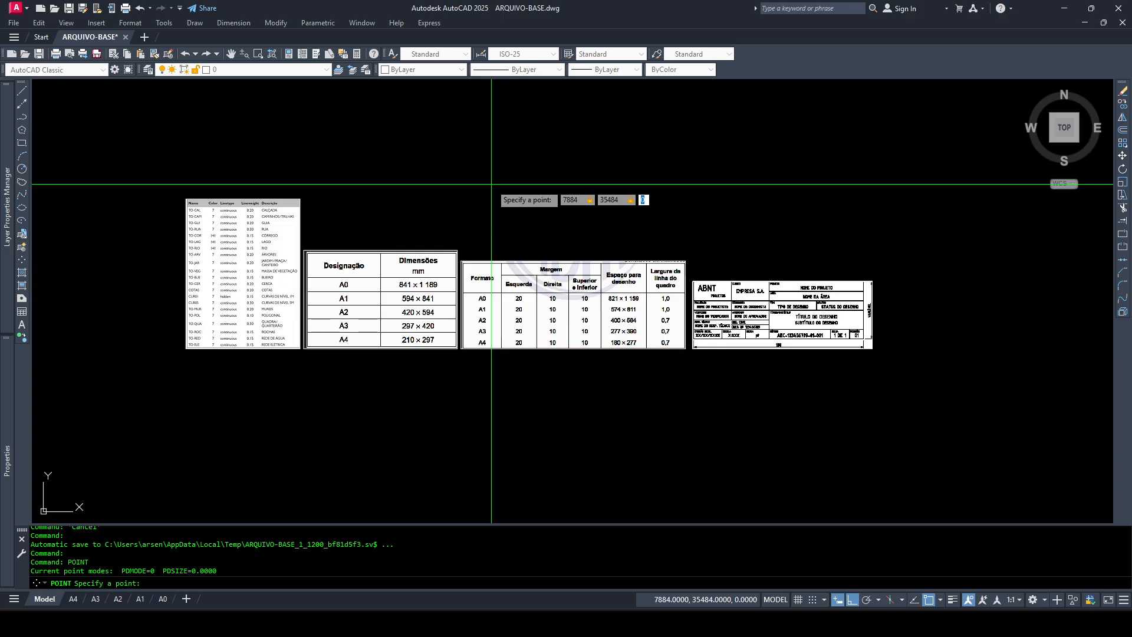
key(BackSpace)
key(Tab)
key(Tab)
key(Tab)
key(Tab)
key(Tab)
key(Tab)
key(Tab)
key(Tab)
key(Tab)
key(Escape)
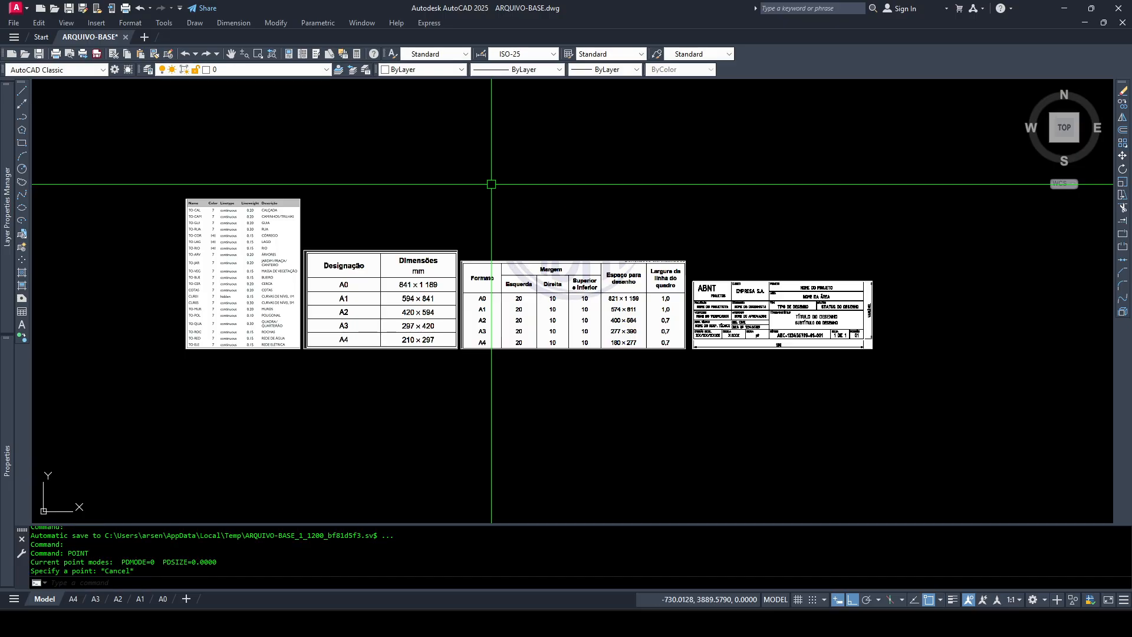
Return to Notepad and Excel and review the command word, E value, comma separator and N value of the first script line
key(alt+Tab)
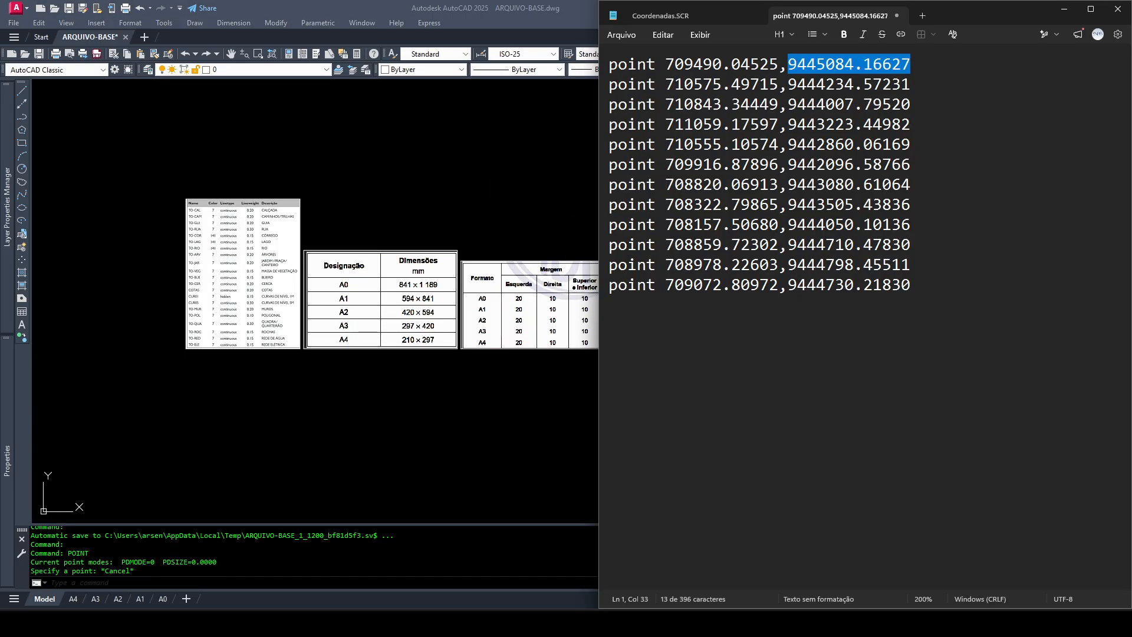
key(alt+Tab)
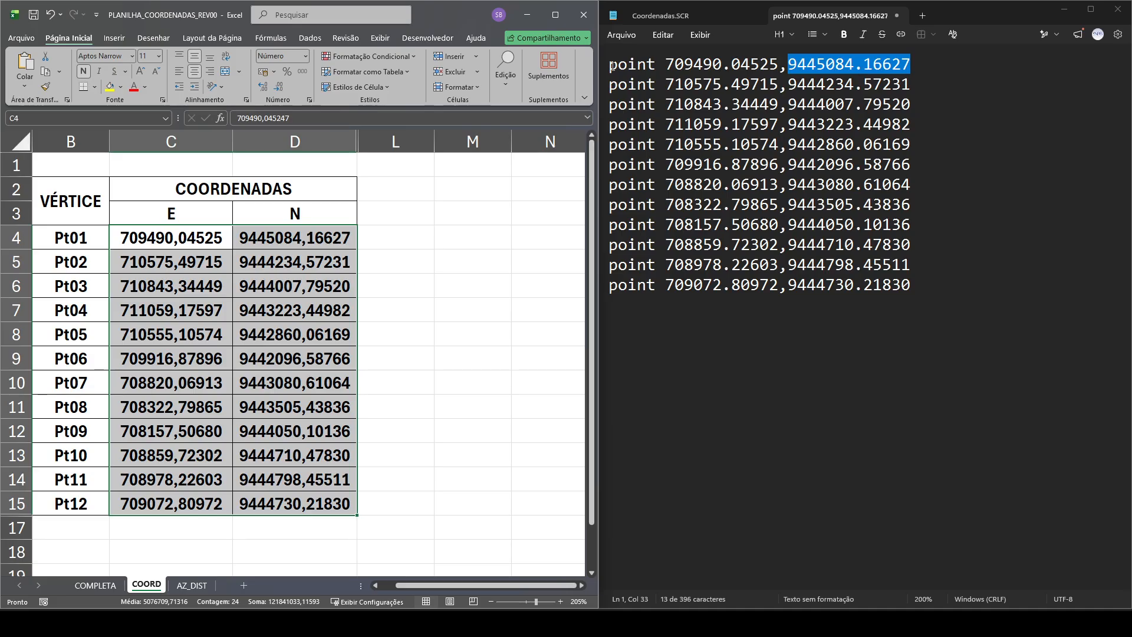
drag(611, 66, 667, 70)
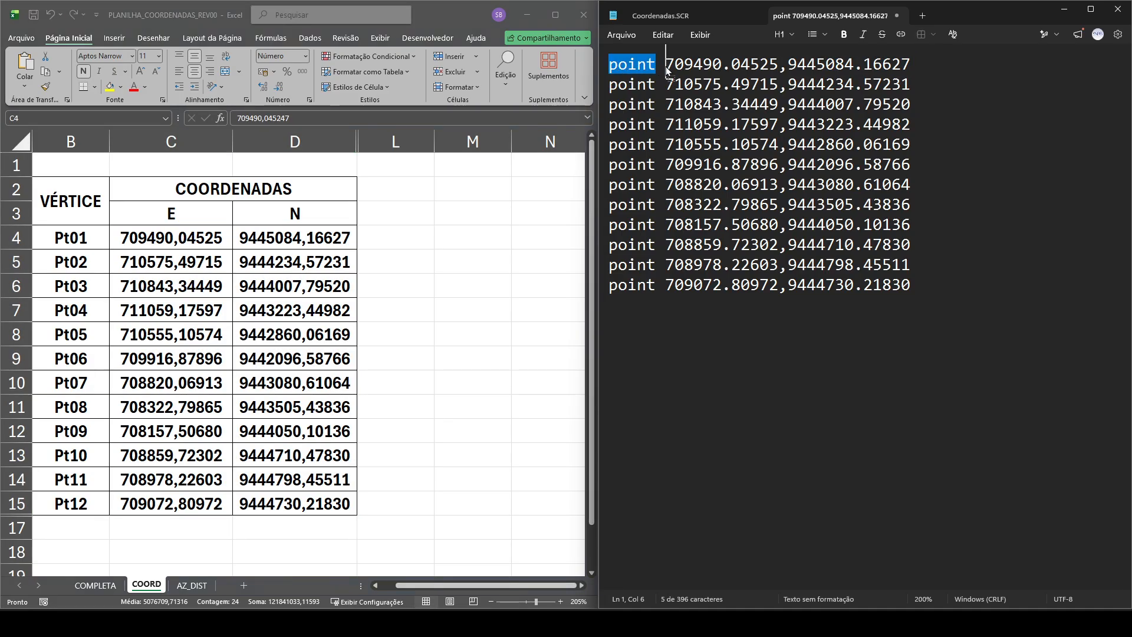
click(660, 66)
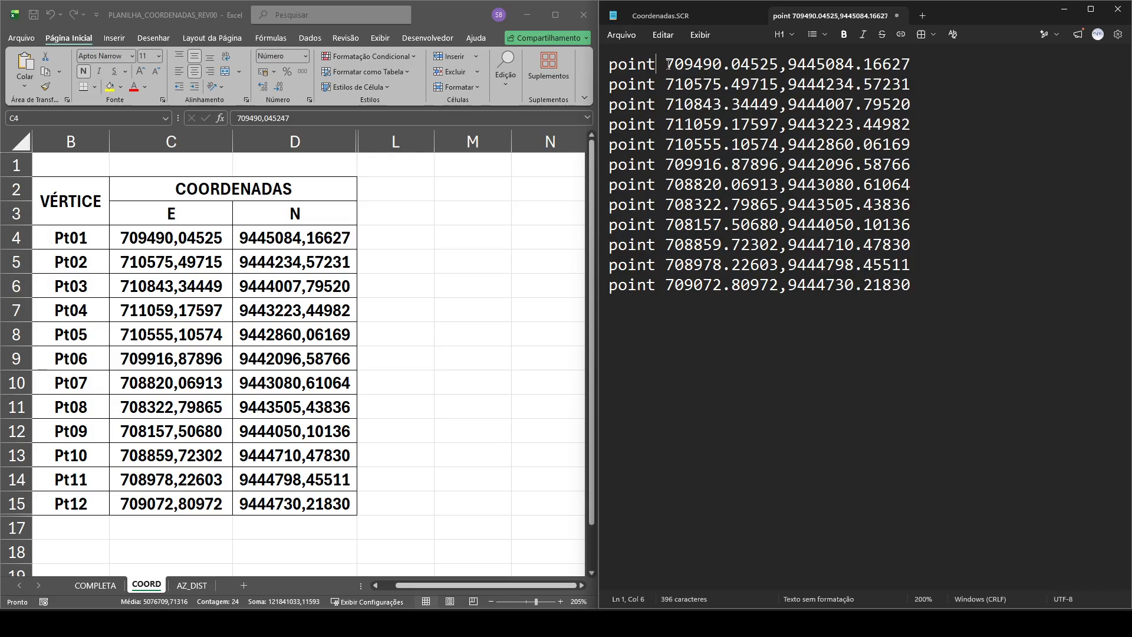
drag(668, 65, 779, 66)
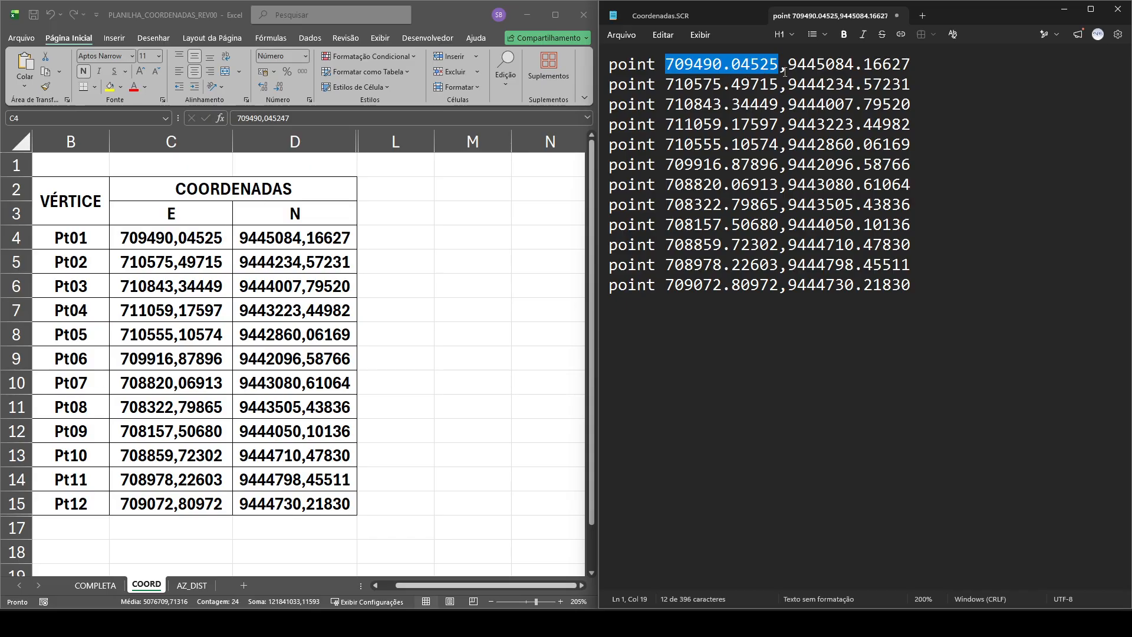
drag(779, 66, 786, 68)
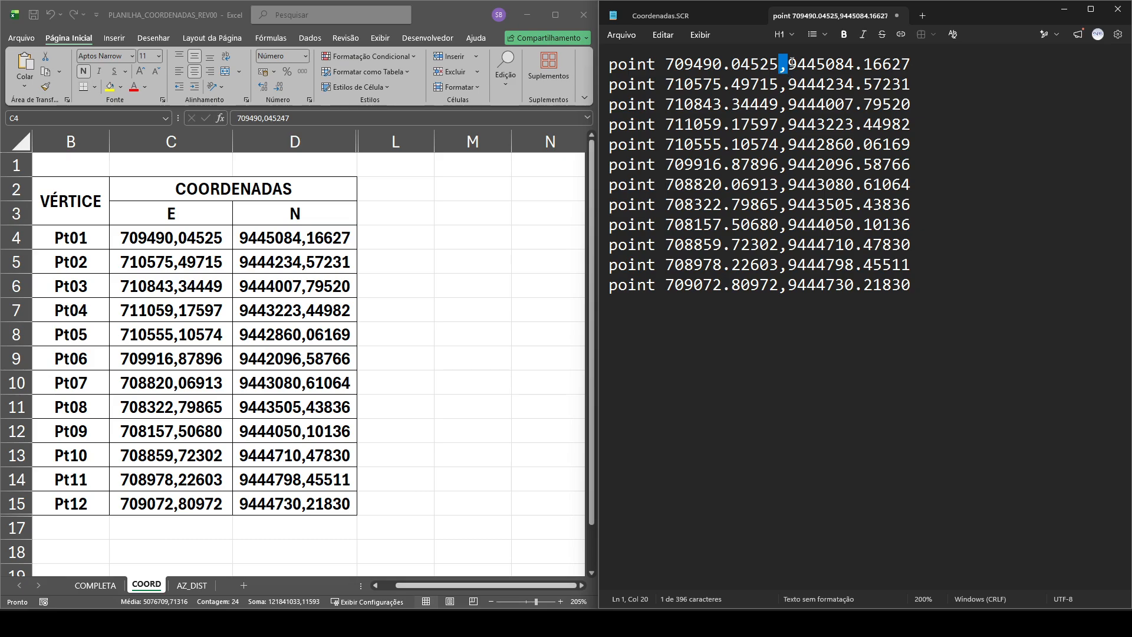
click(795, 64)
drag(795, 64, 911, 70)
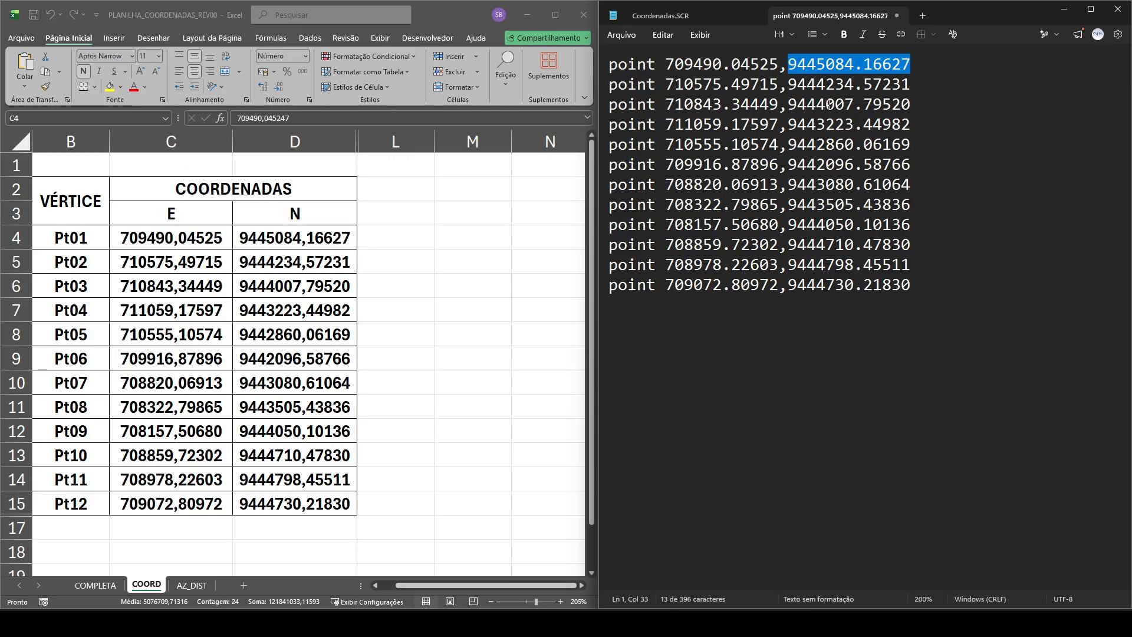
Save the point-command script as a new file named pontos.scr in the Área de Trabalho folder
click(624, 40)
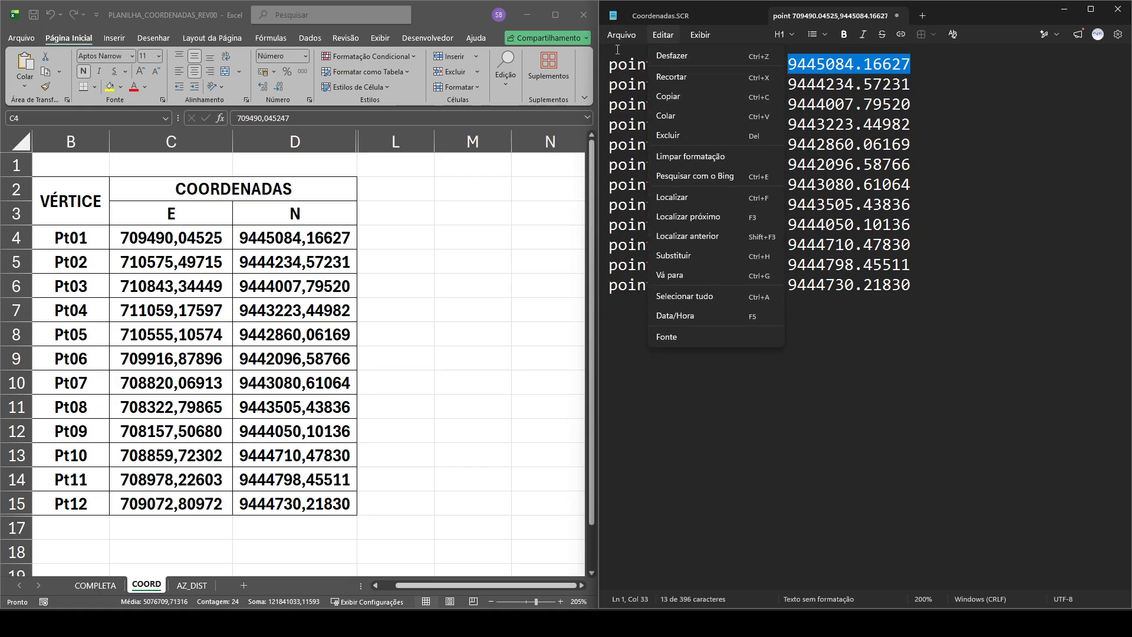
click(616, 36)
click(623, 34)
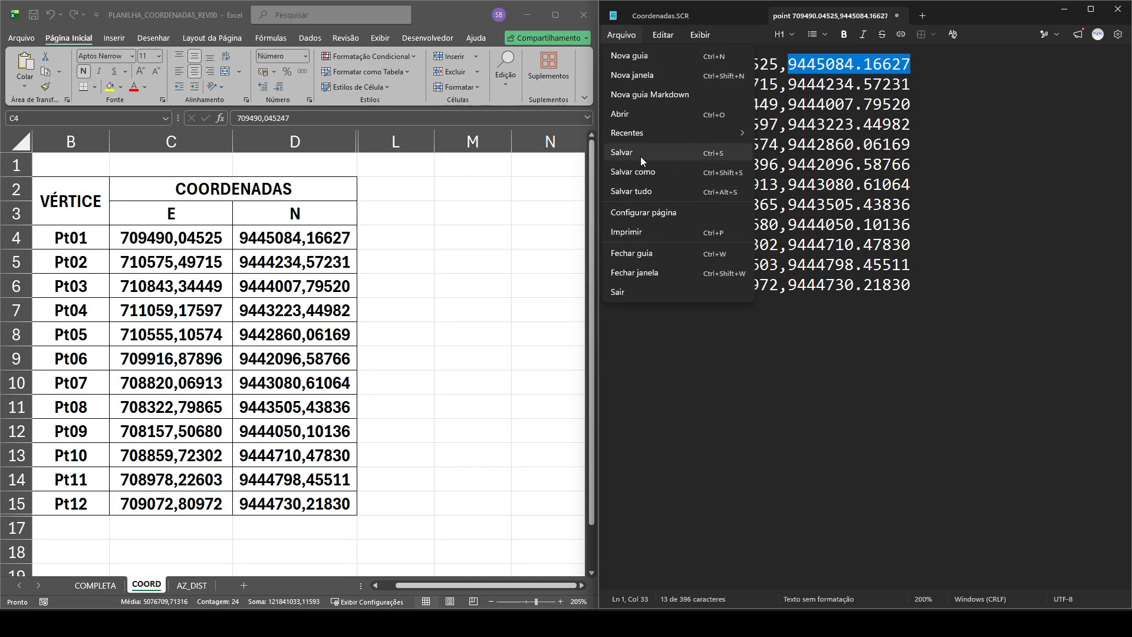
click(640, 169)
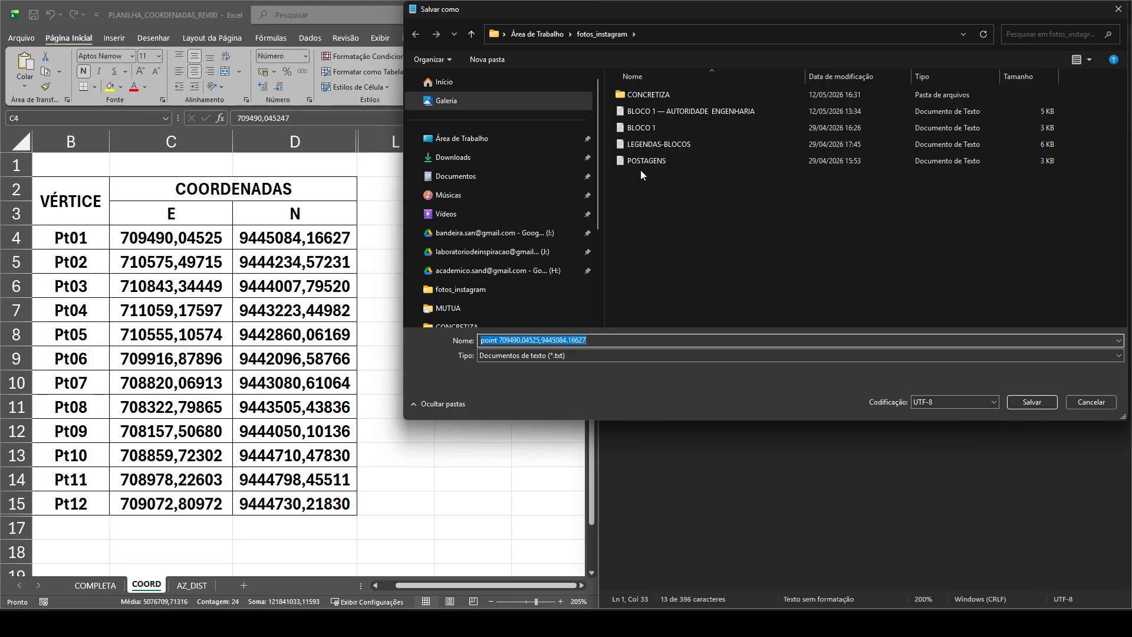
text(ponmtos)
key(BackSpace)
key(BackSpace)
key(BackSpace)
key(BackSpace)
text(tos)
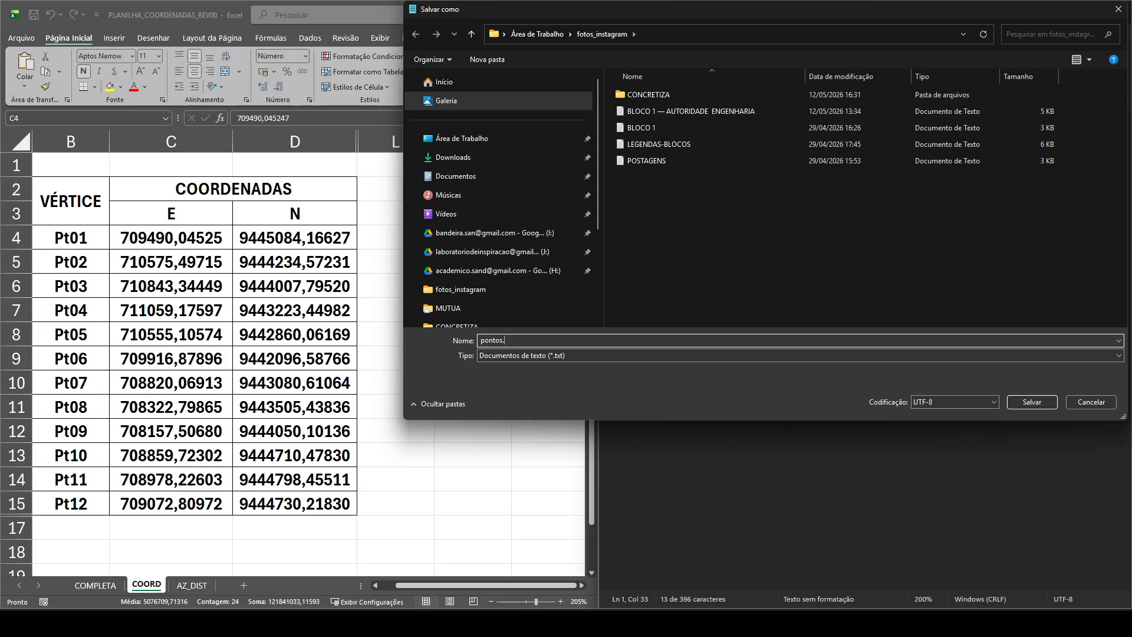
text(.scr)
click(495, 141)
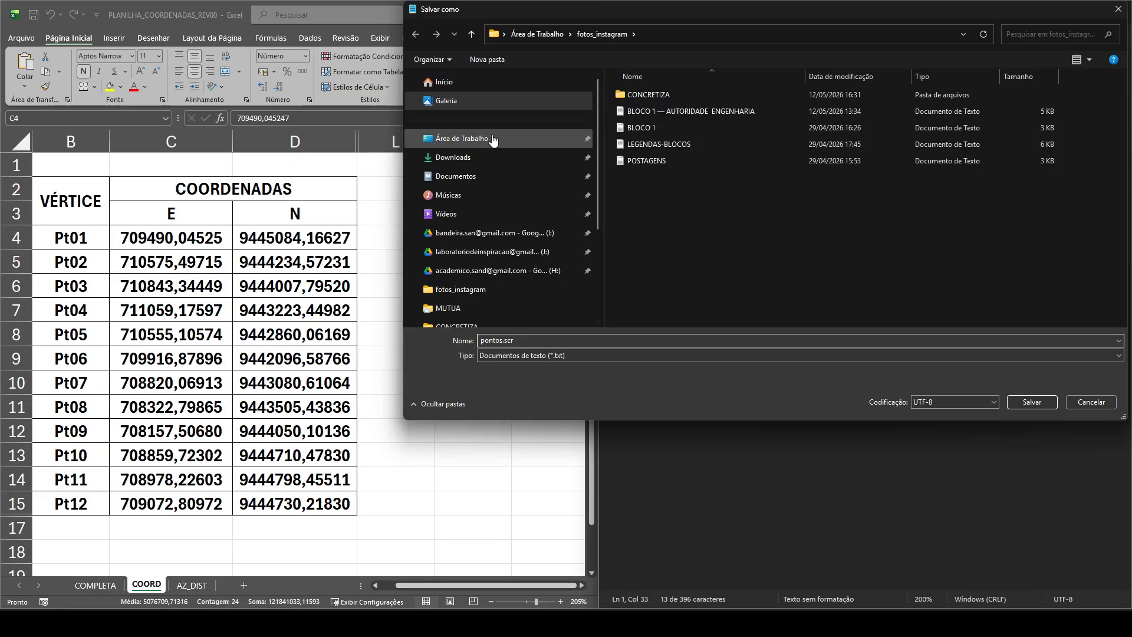
click(1030, 401)
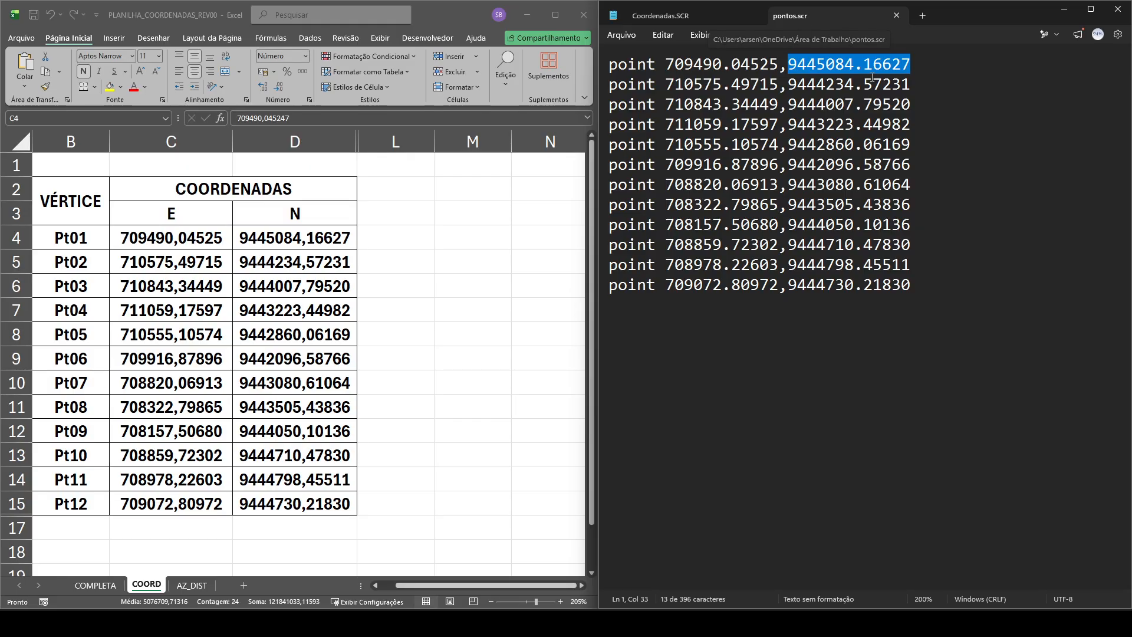
Switch to Excel and review the E and N coordinates of vertices Pt01 to Pt12
click(592, 165)
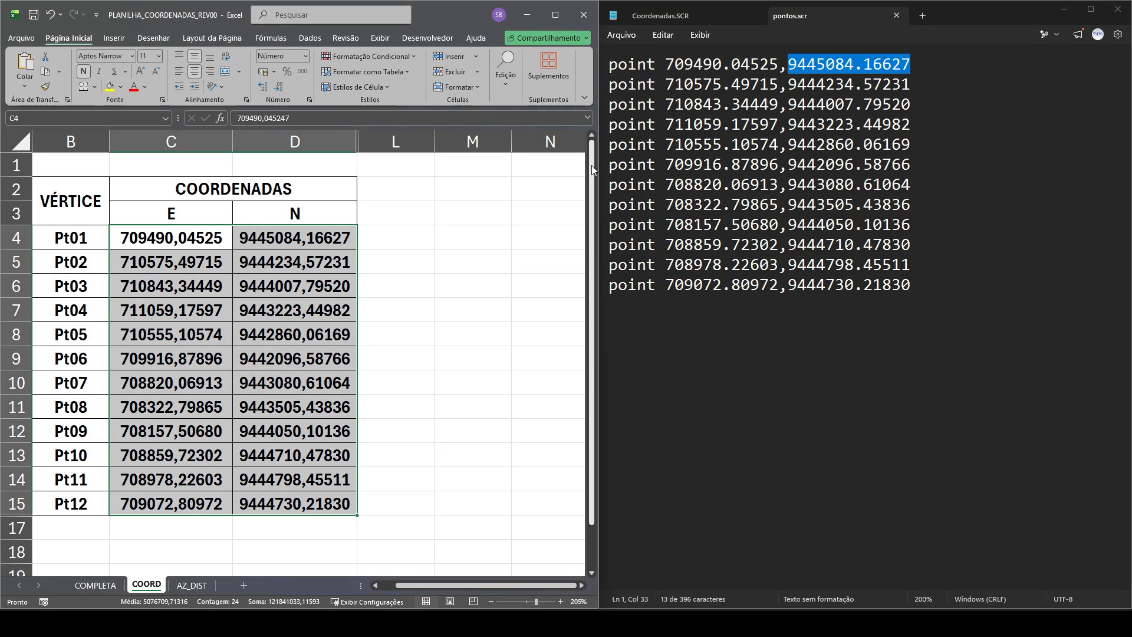
click(160, 234)
drag(159, 234, 276, 504)
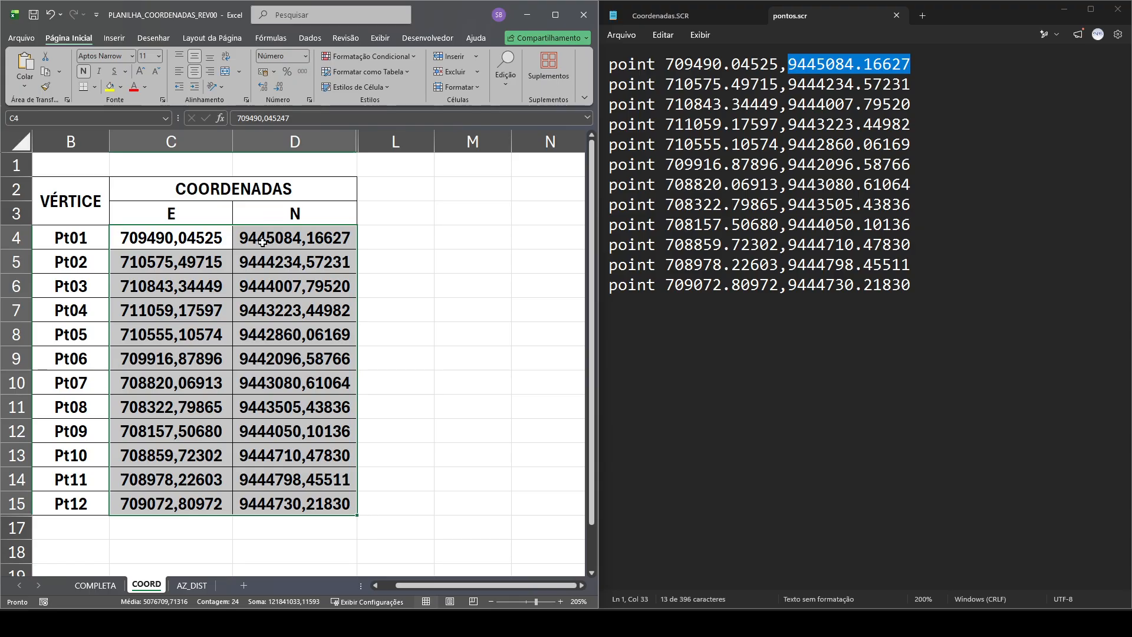
click(176, 238)
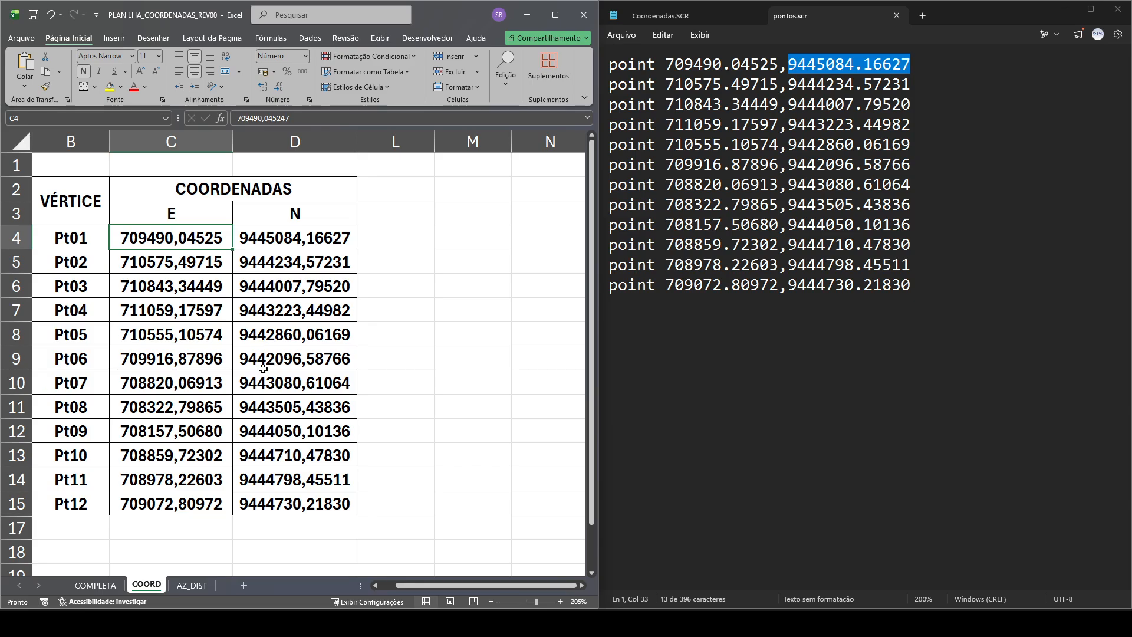